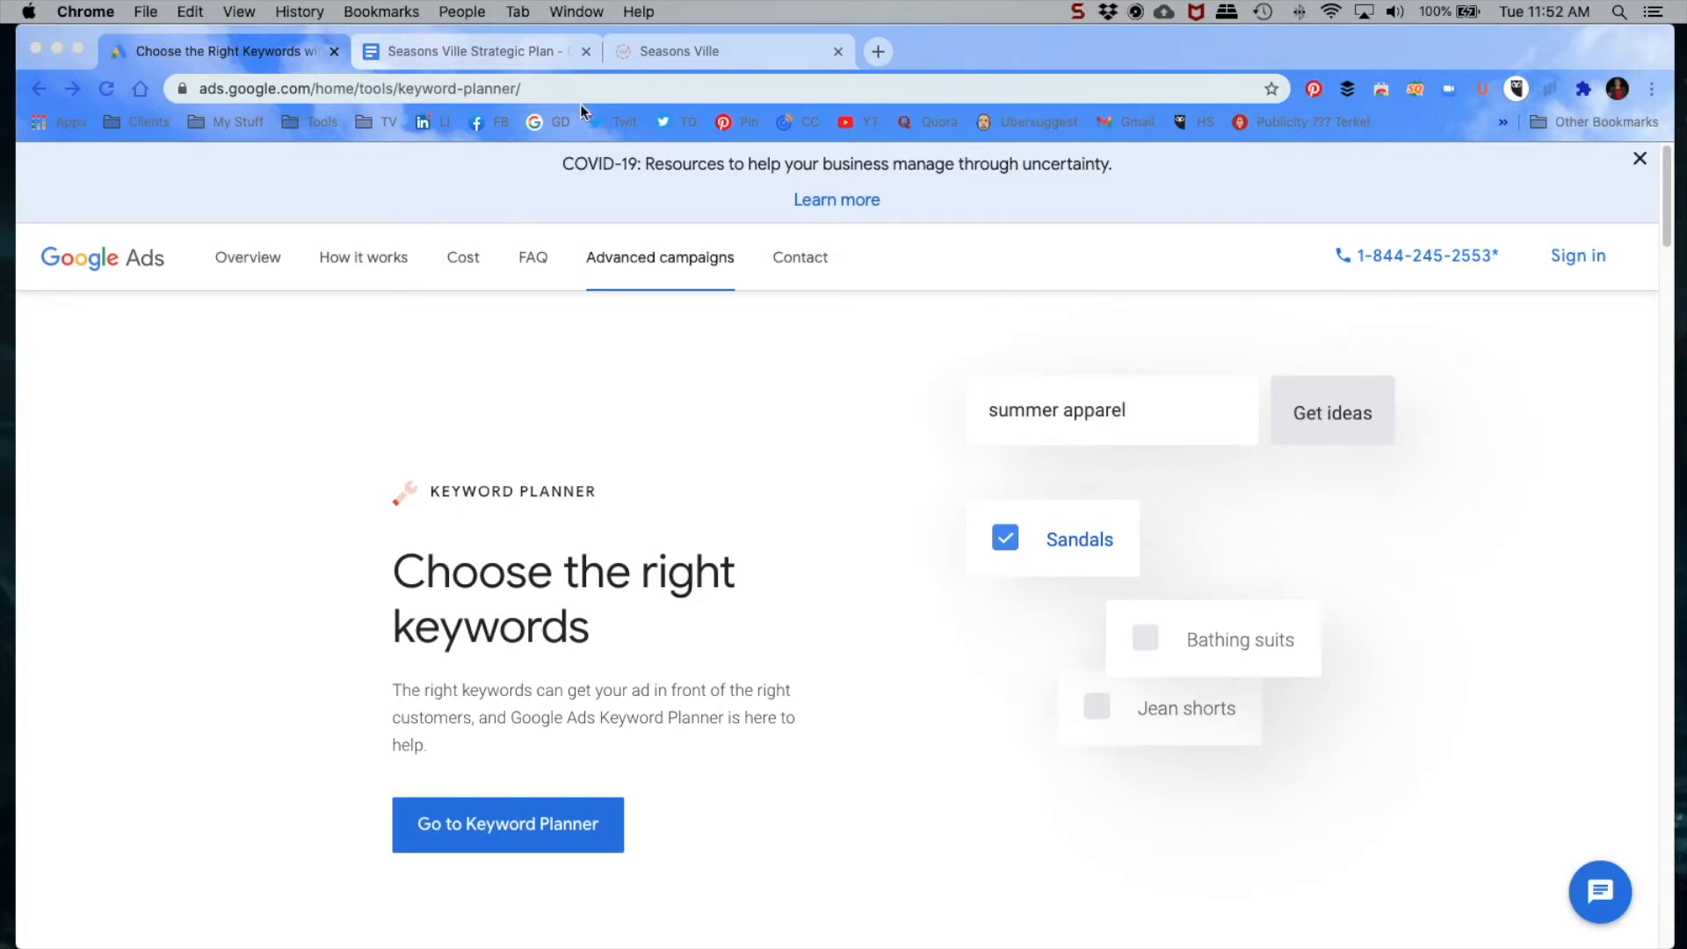
Step: Dismiss the COVID-19 resources banner, go to Keyword Planner and start discovering new keywords
left_click(1638, 162)
left_click(1638, 162)
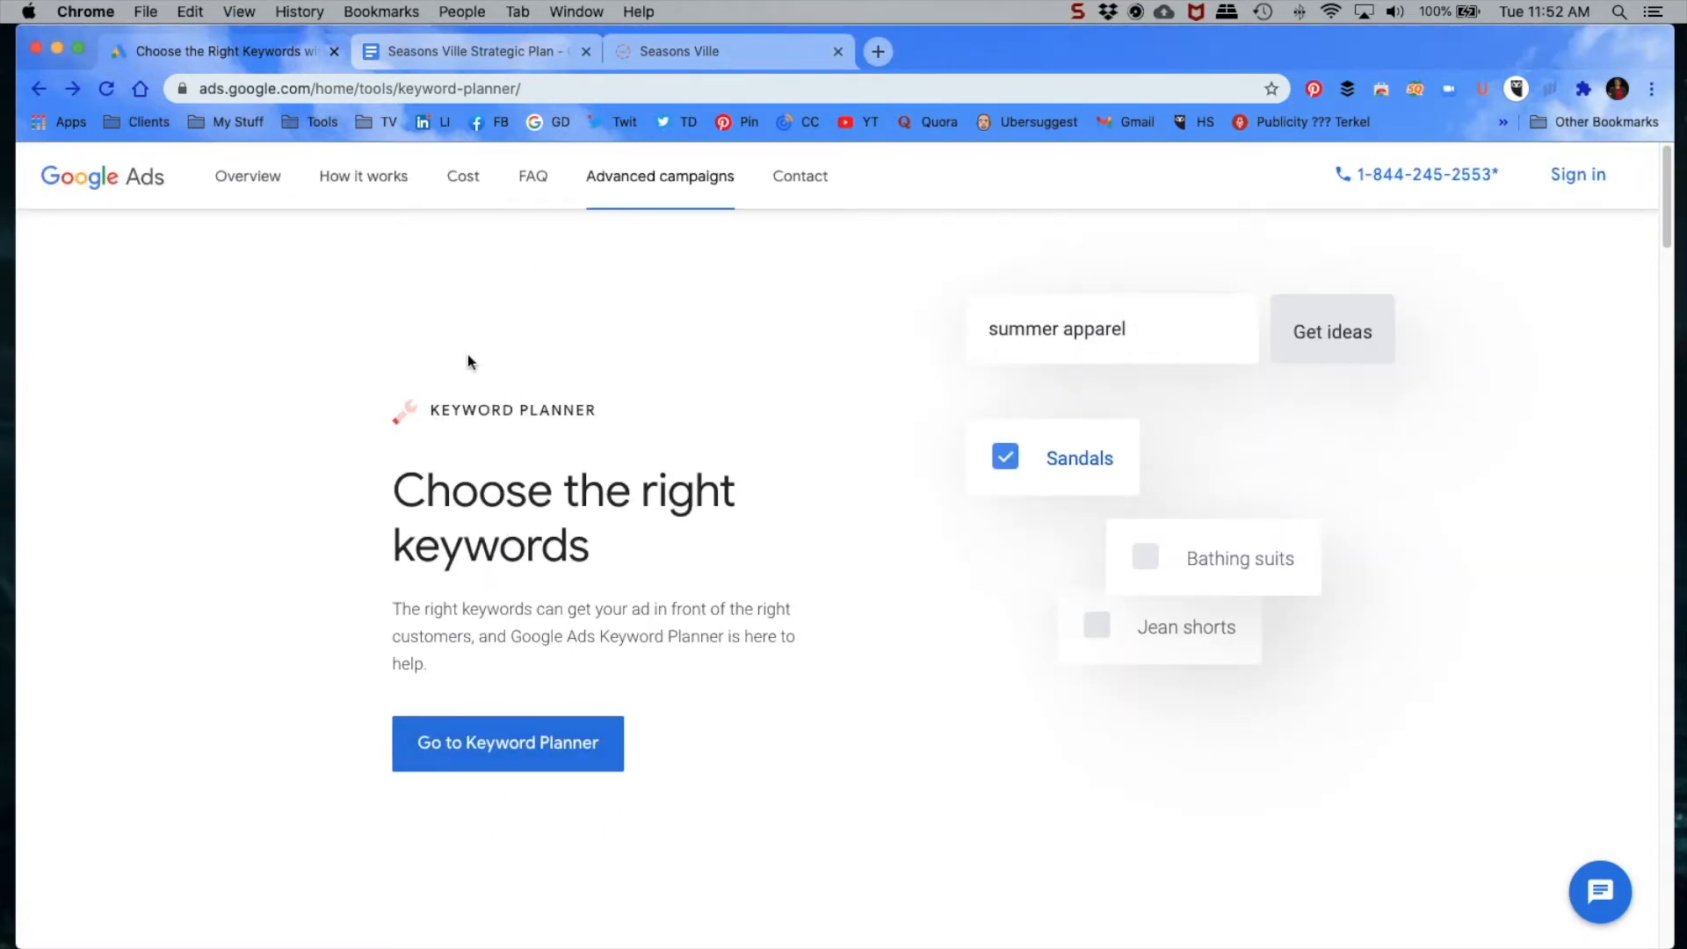
left_click(493, 751)
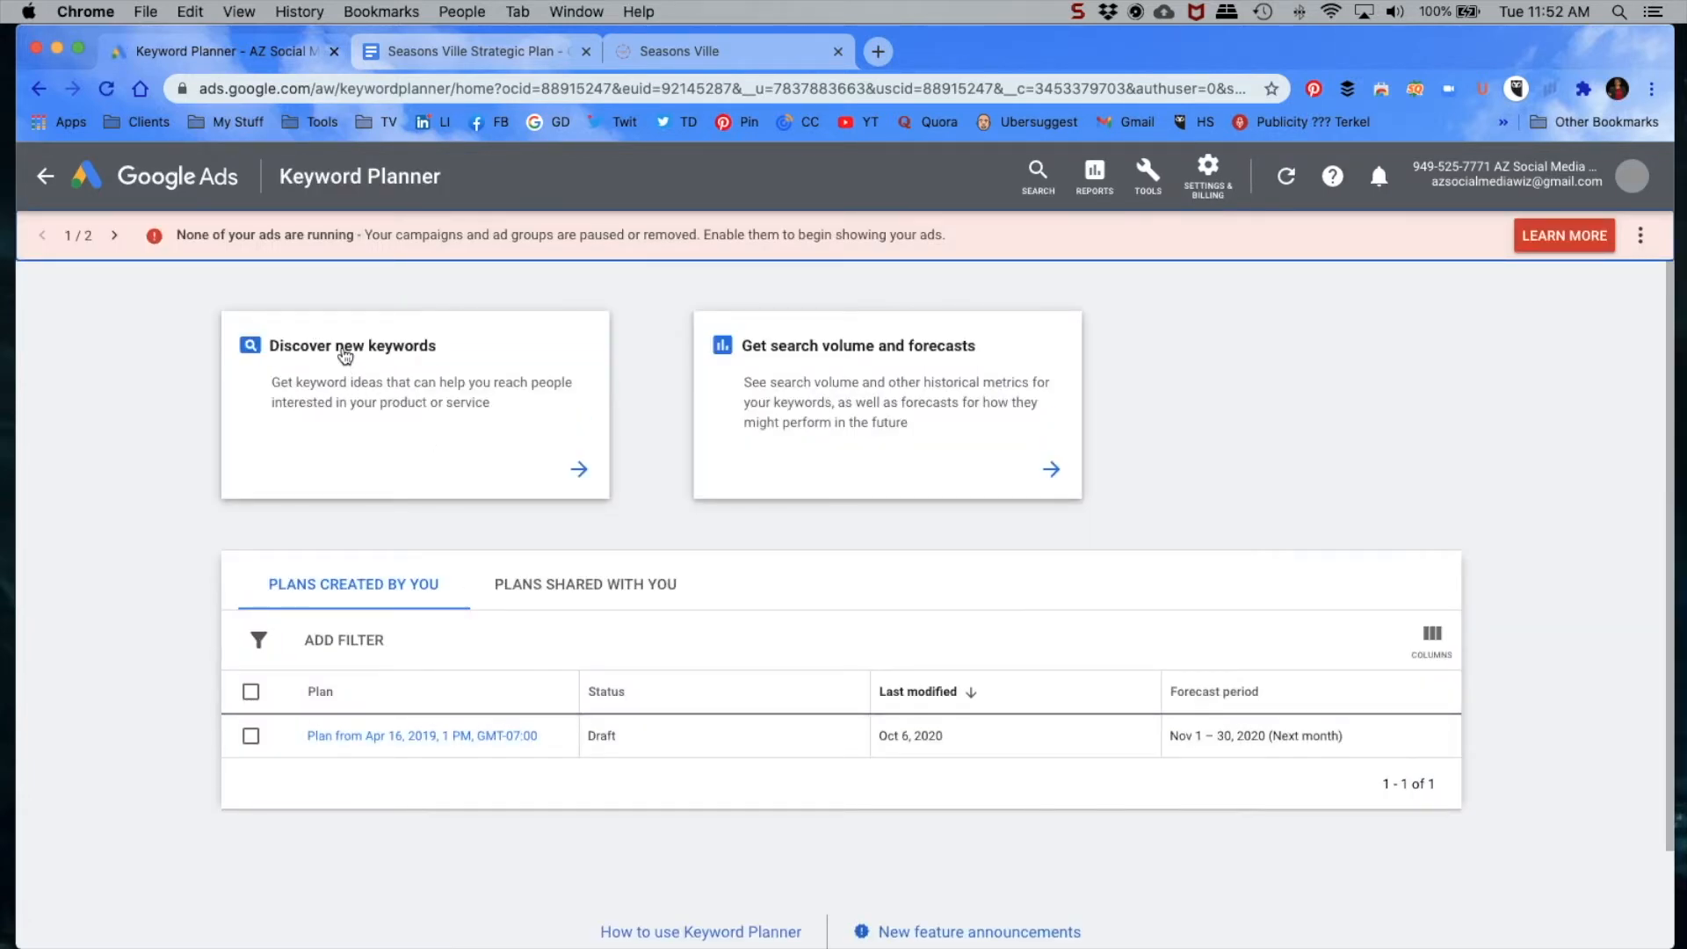
left_click(344, 356)
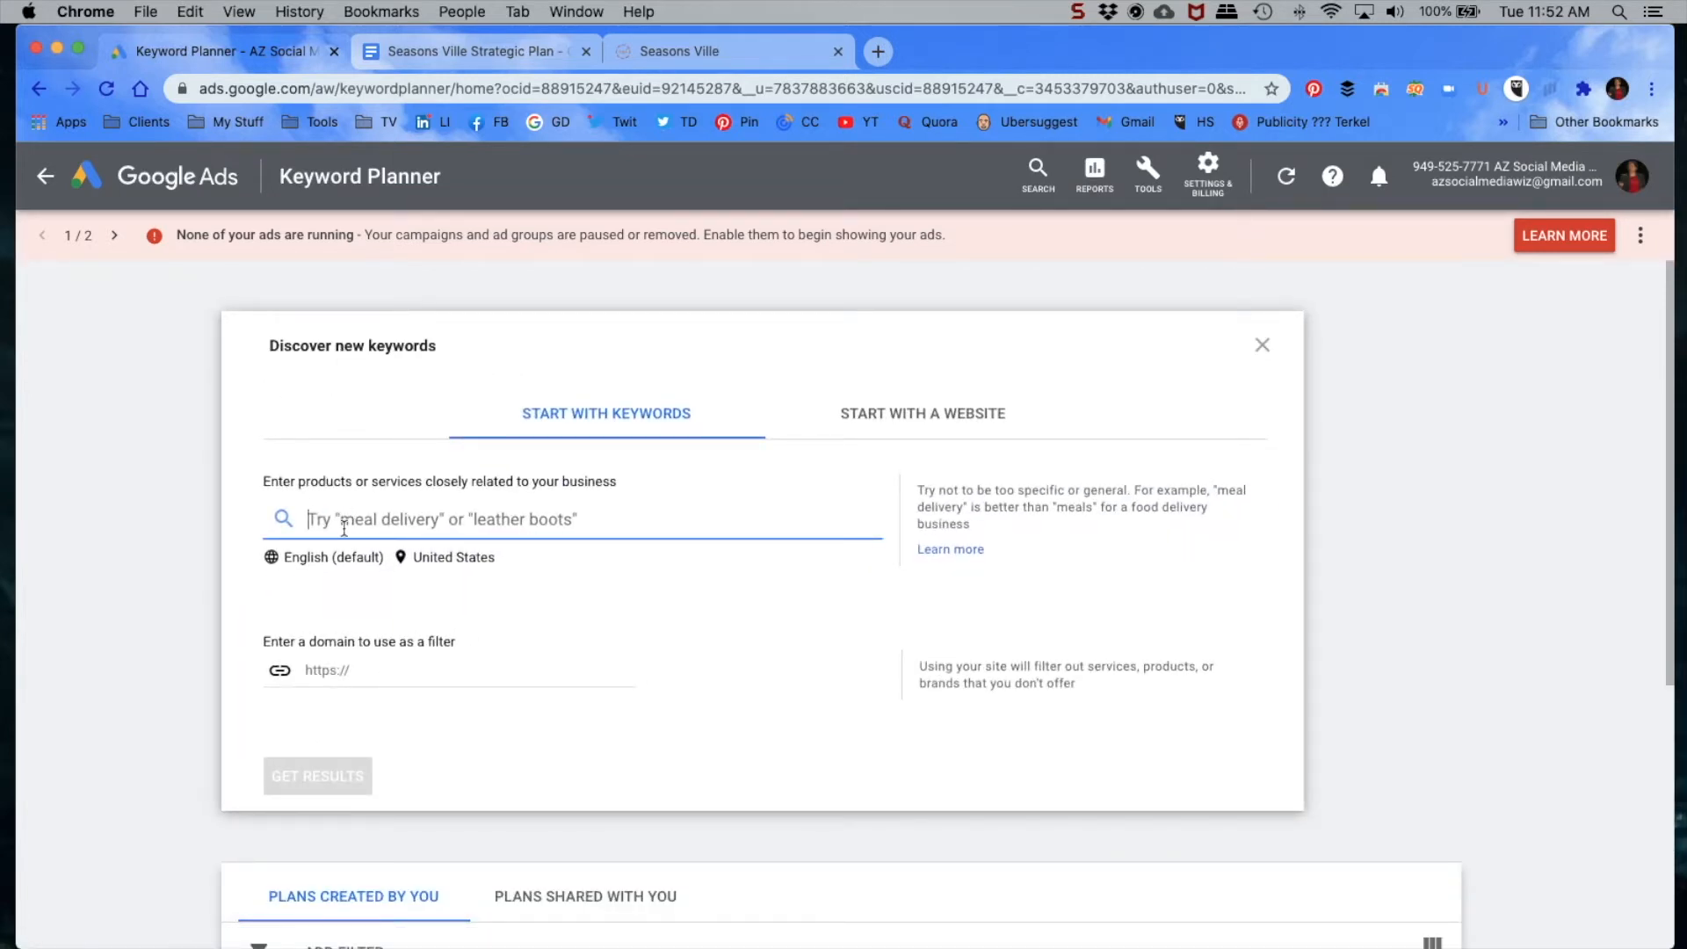
Step: Look through the Seasons Ville home page for its products, themes and blog topics to get keyword ideas
left_click(684, 54)
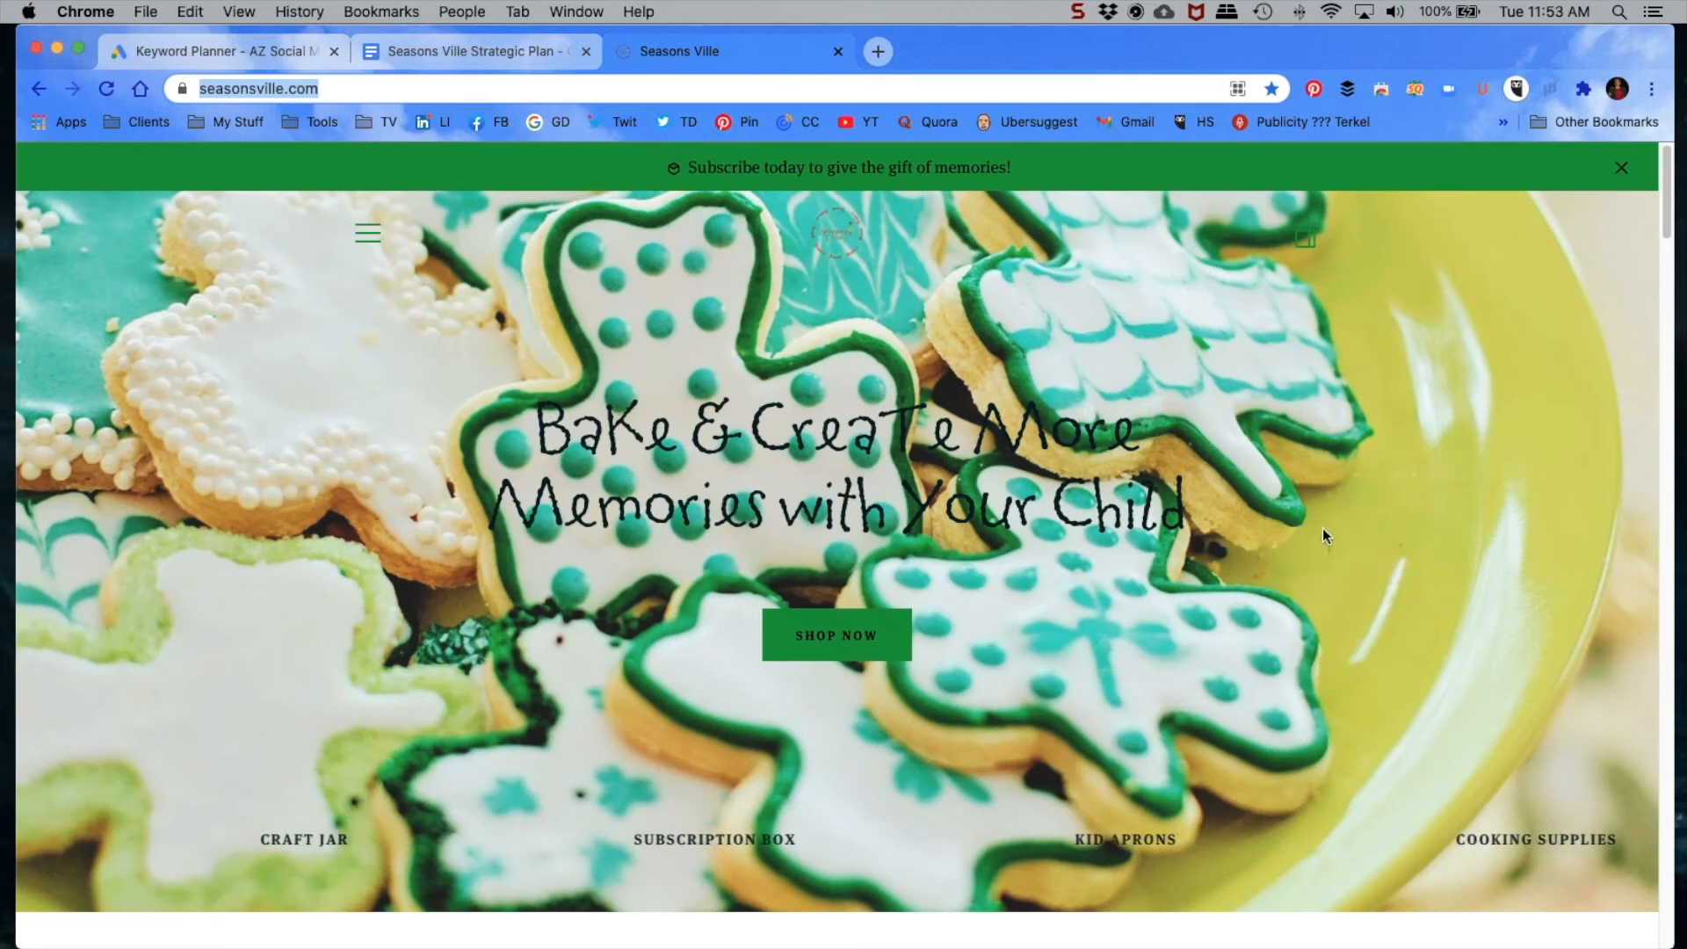
scroll(1321, 528, "down", 10)
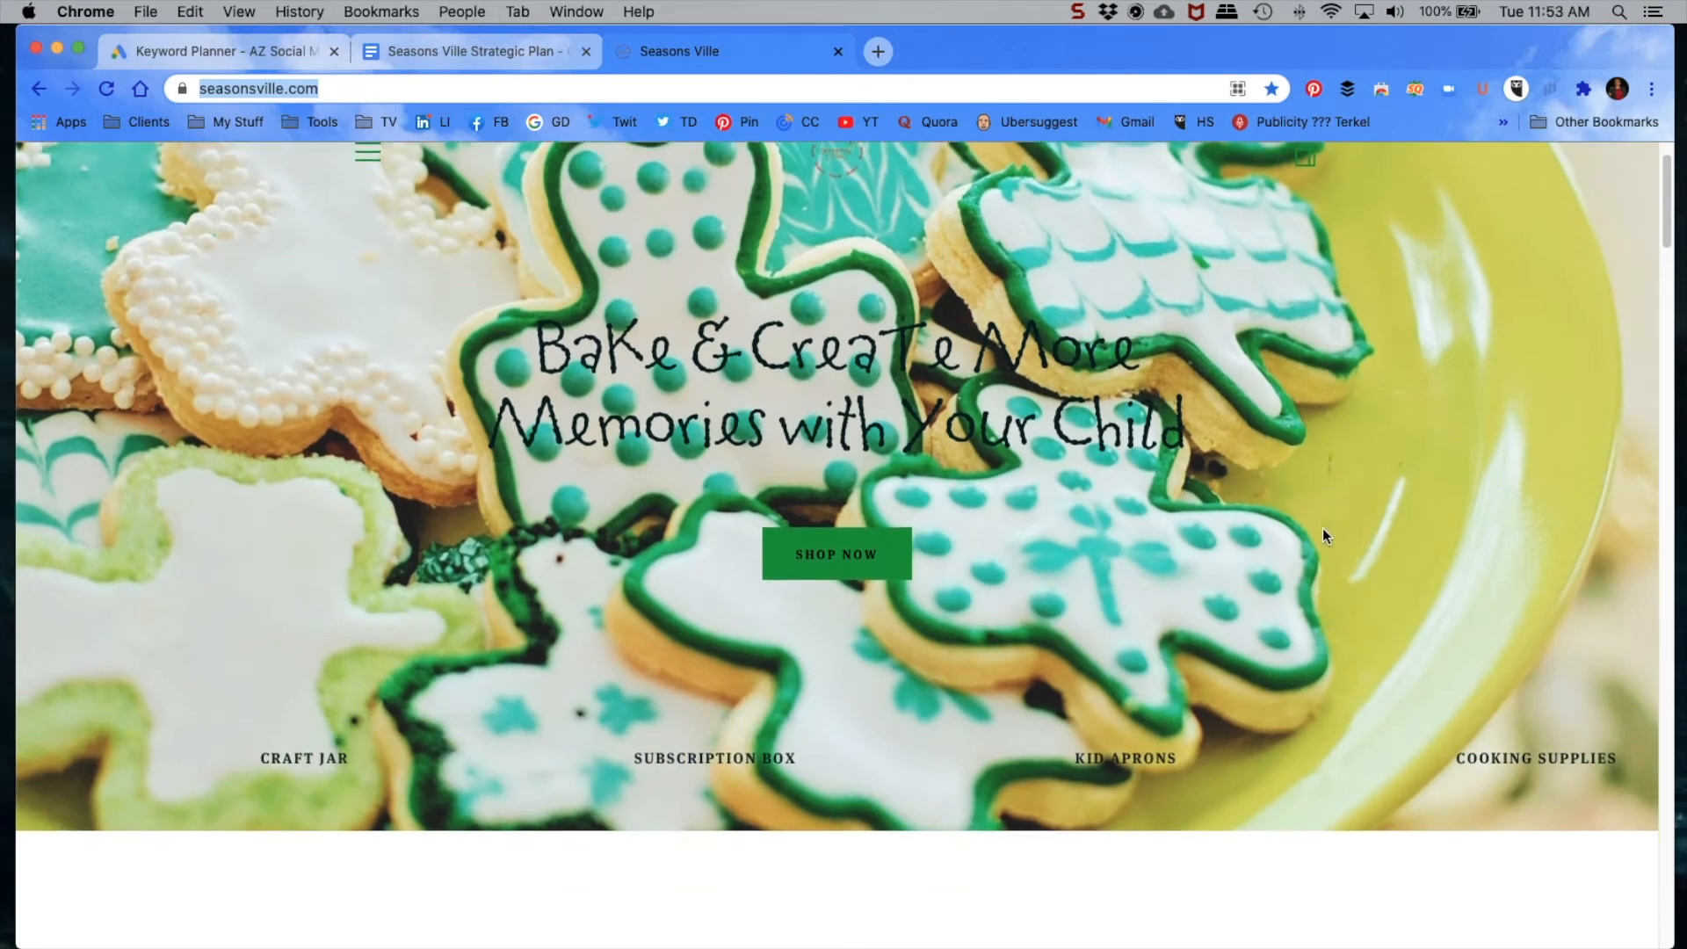
scroll(938, 562, "down", 6)
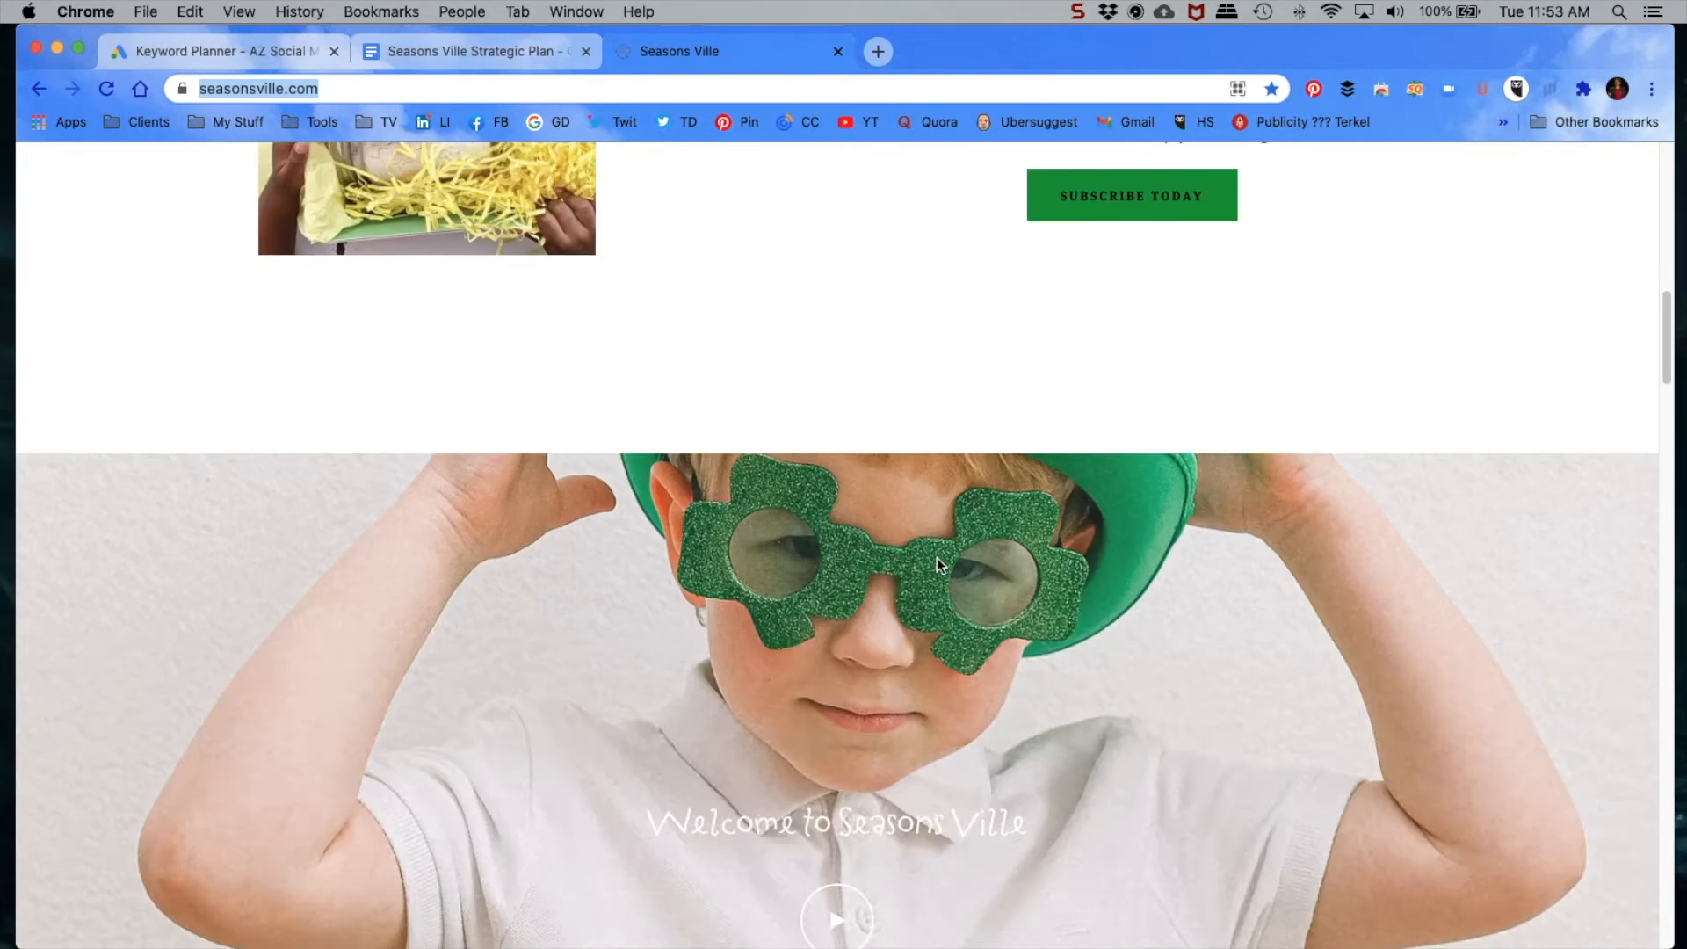
scroll(936, 562, "down", 10)
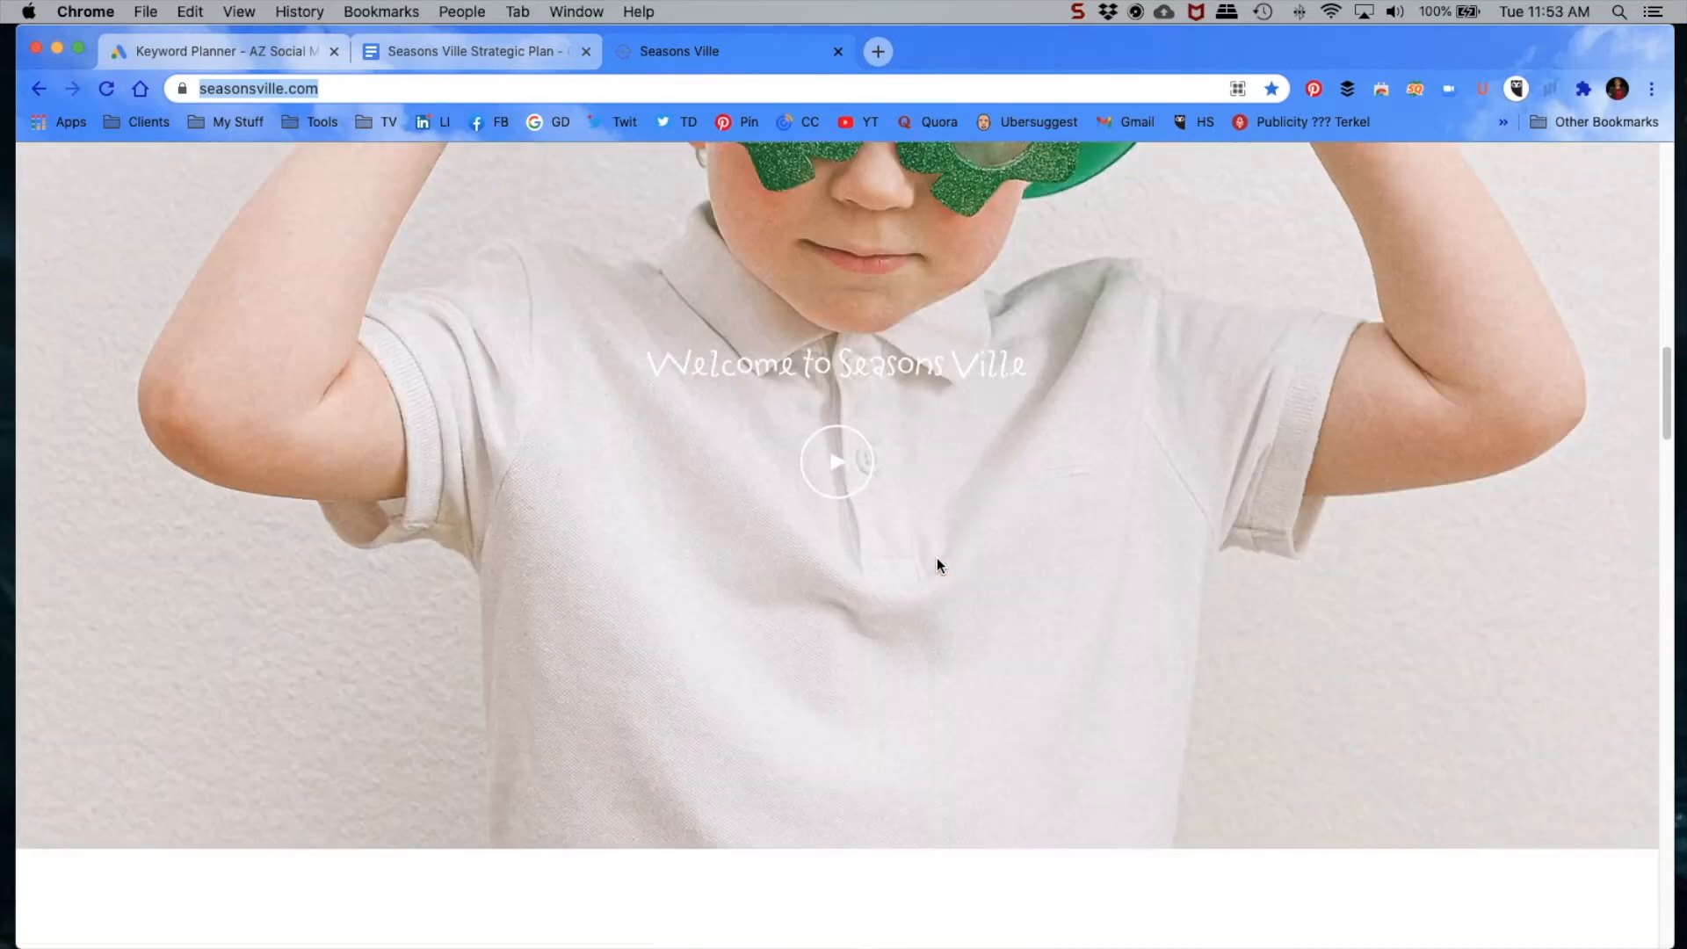
scroll(1031, 587, "down", 10)
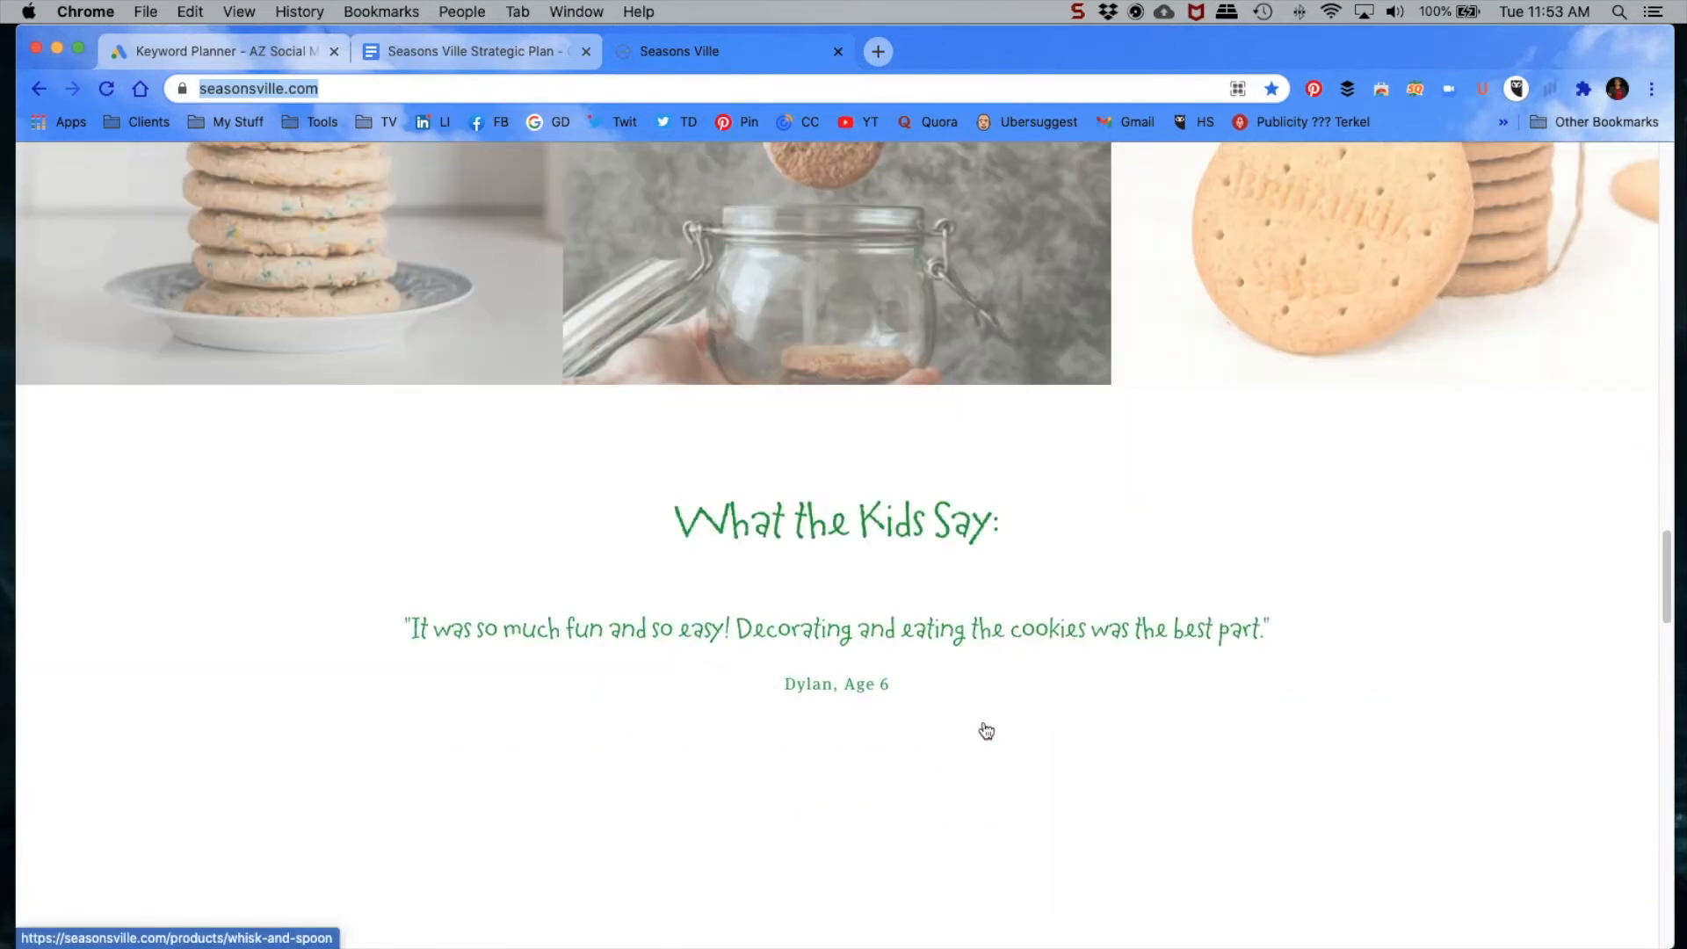
scroll(1257, 490, "down", 10)
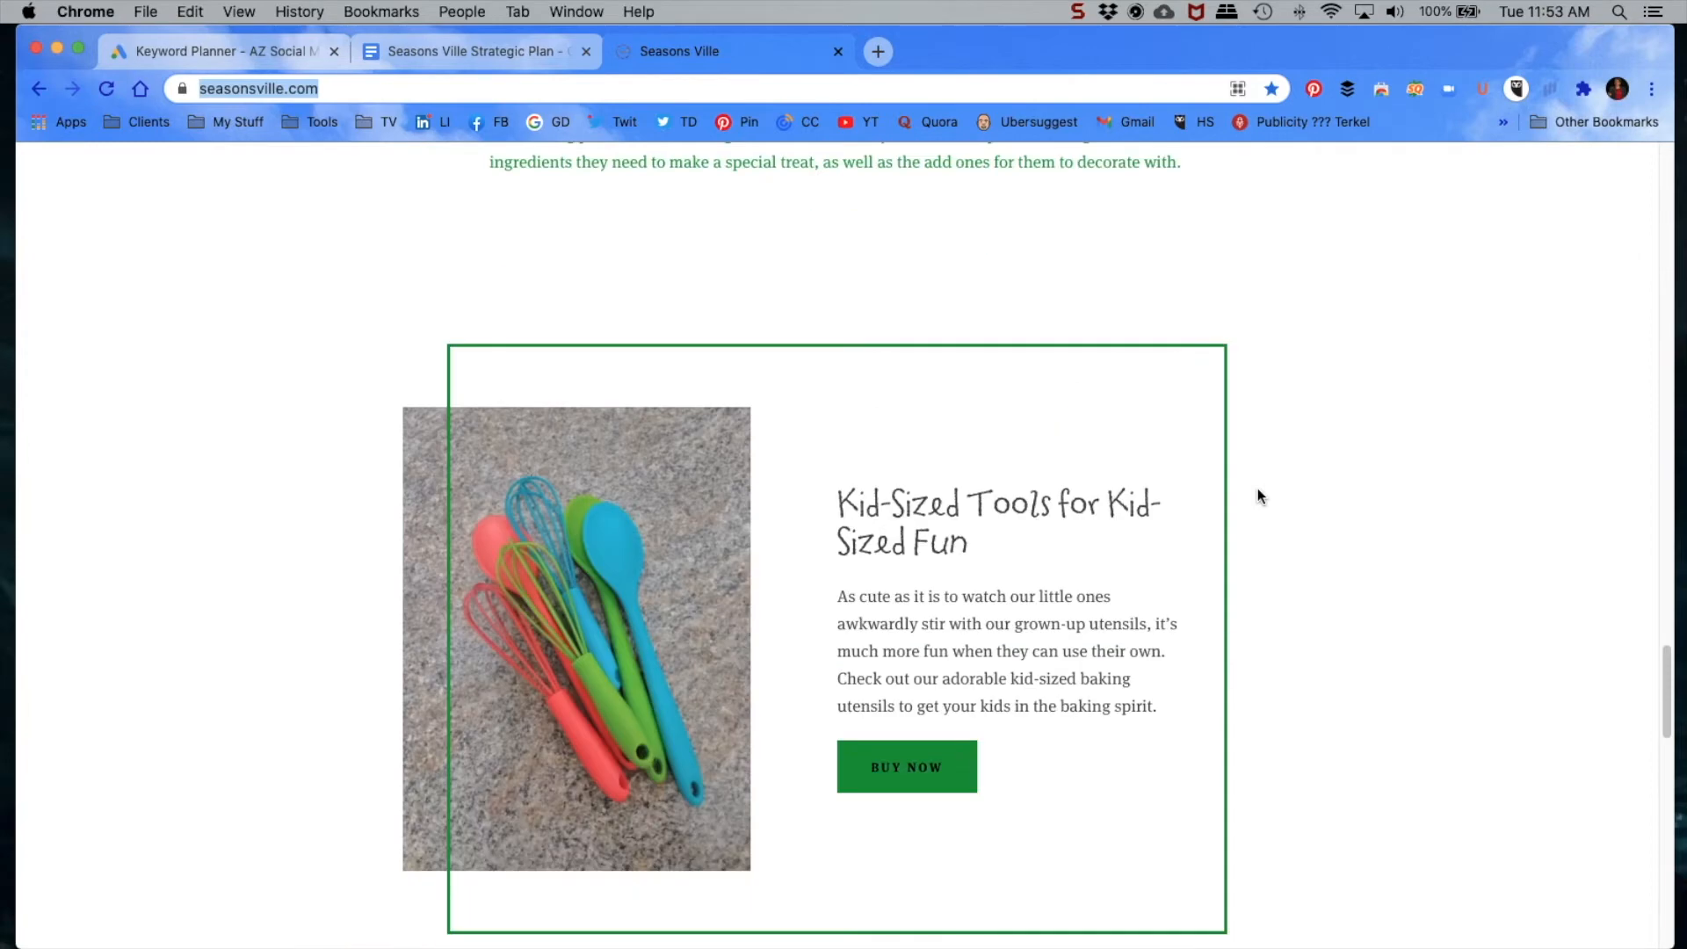
scroll(1315, 498, "down", 10)
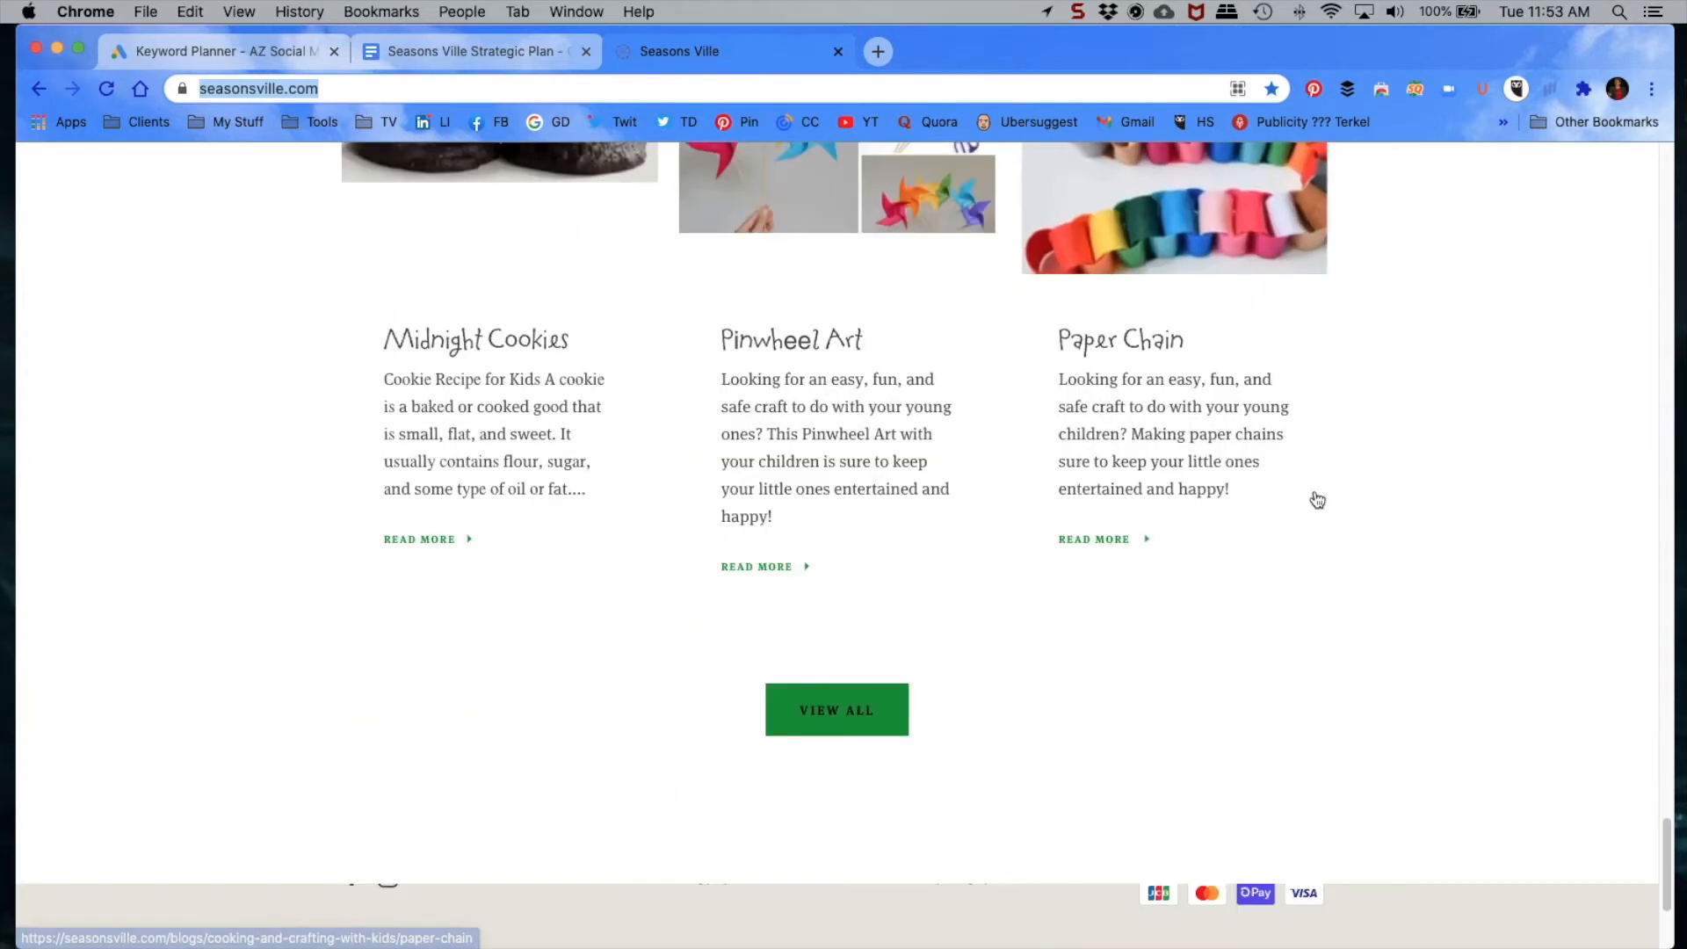
scroll(1317, 500, "down", 2)
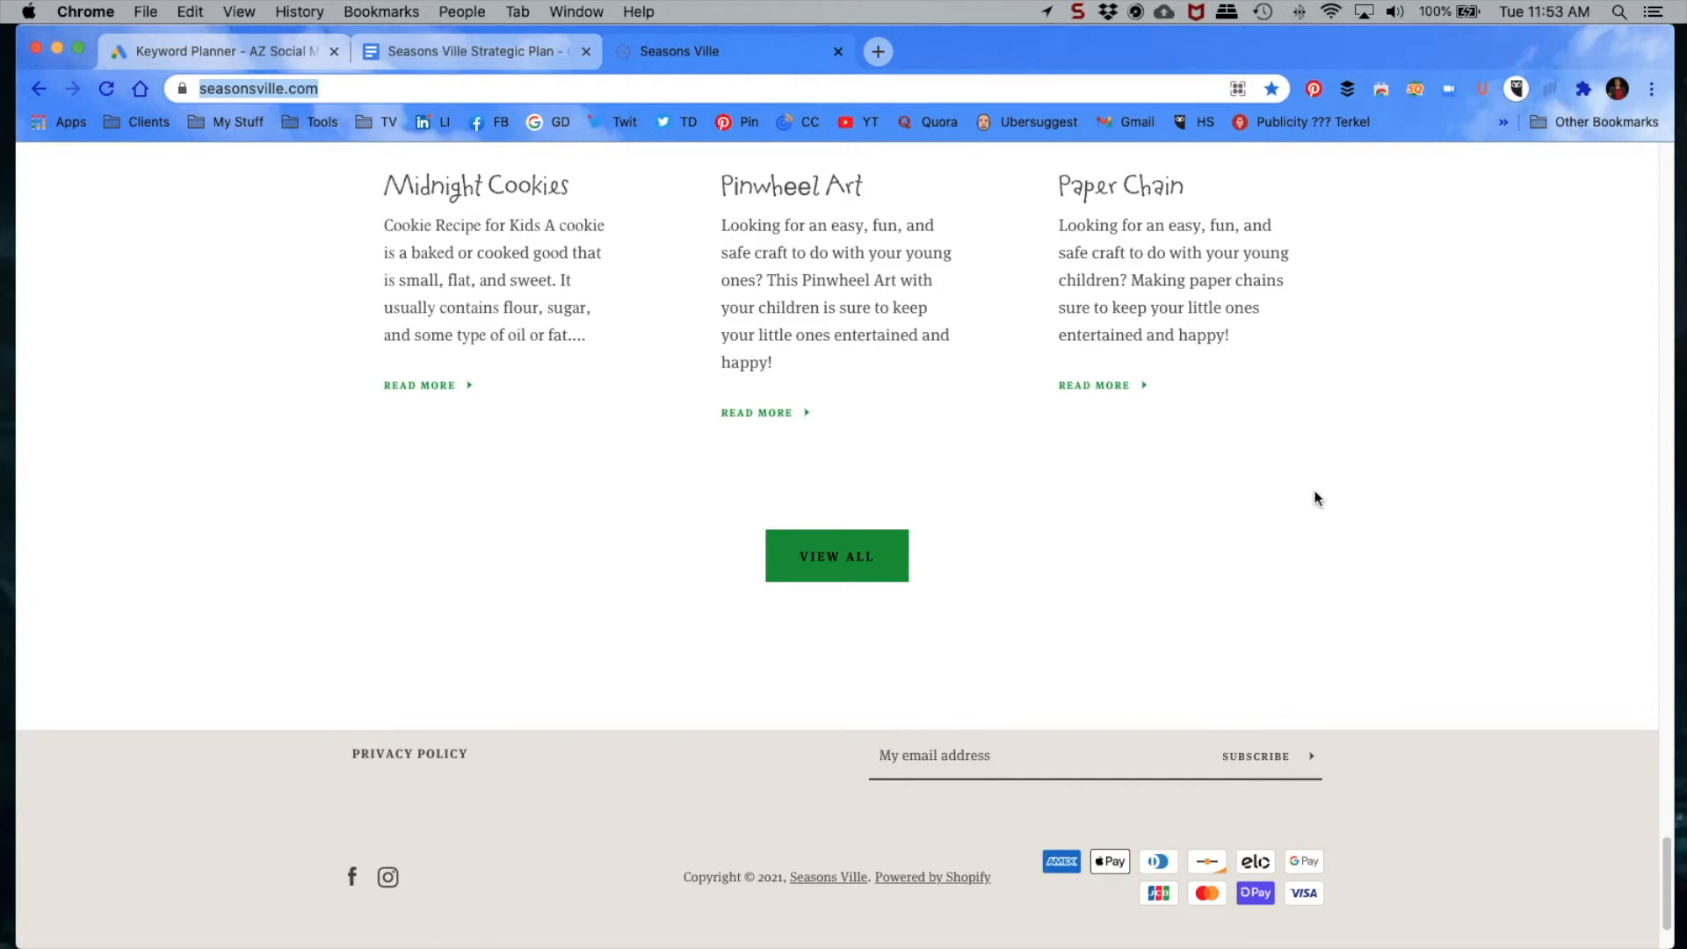
scroll(1315, 498, "up", 20)
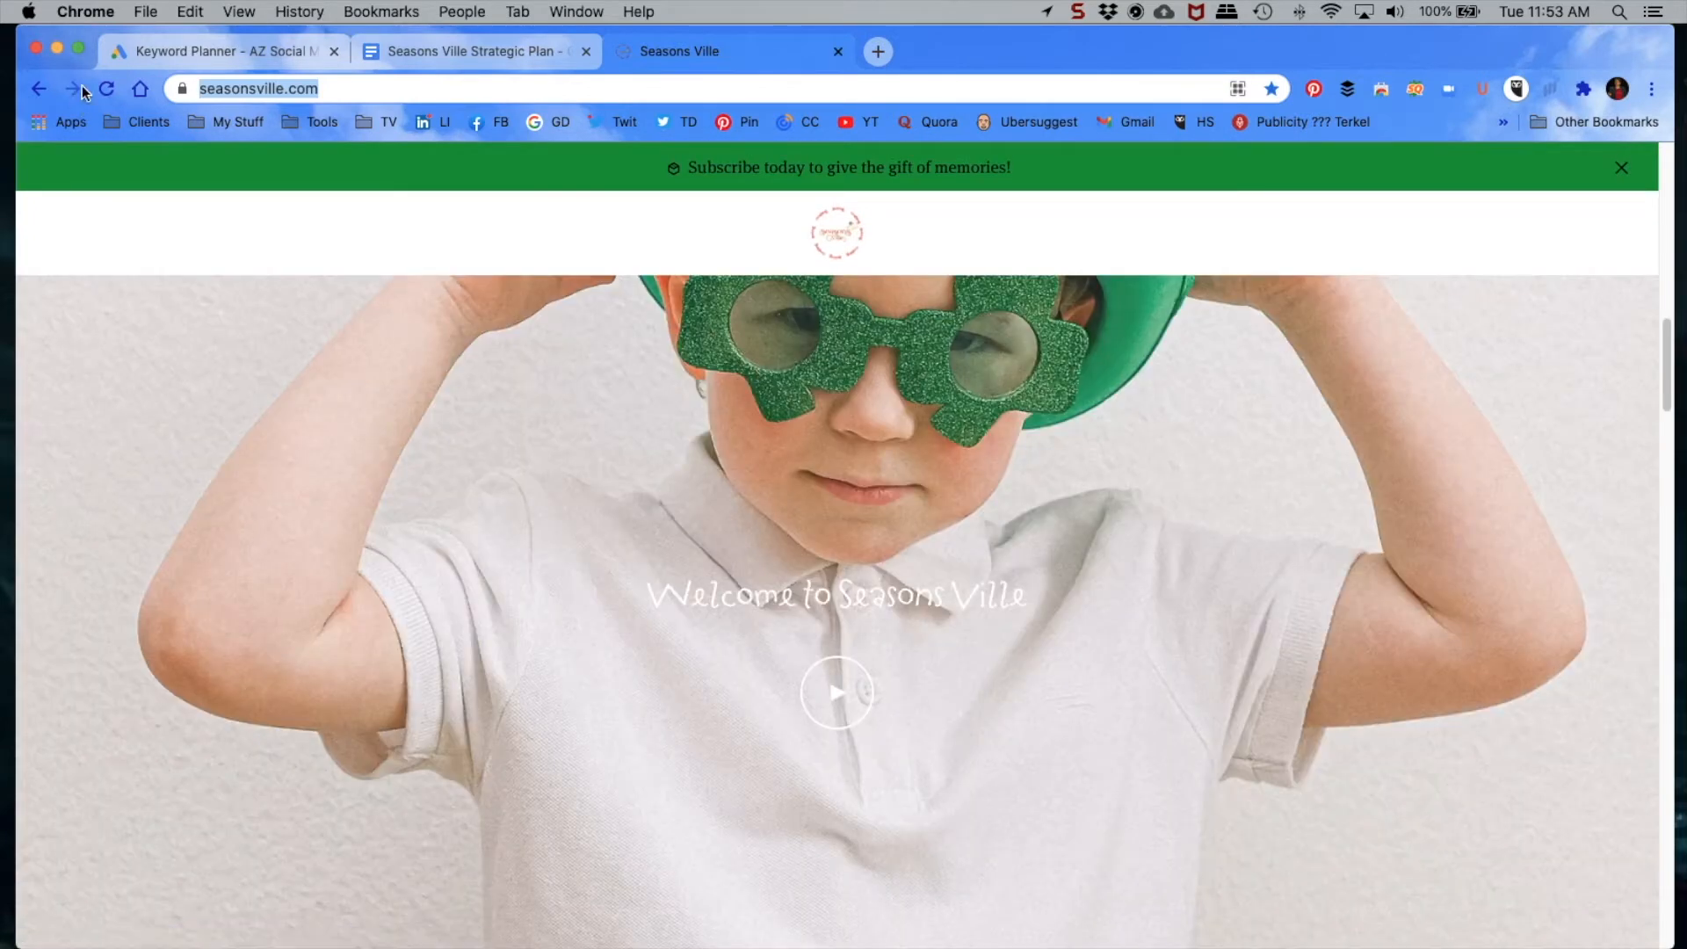
Step: Back in Keyword Planner, add the keywords "kids crafts" and "crafts for kids subscriptions"
left_click(219, 54)
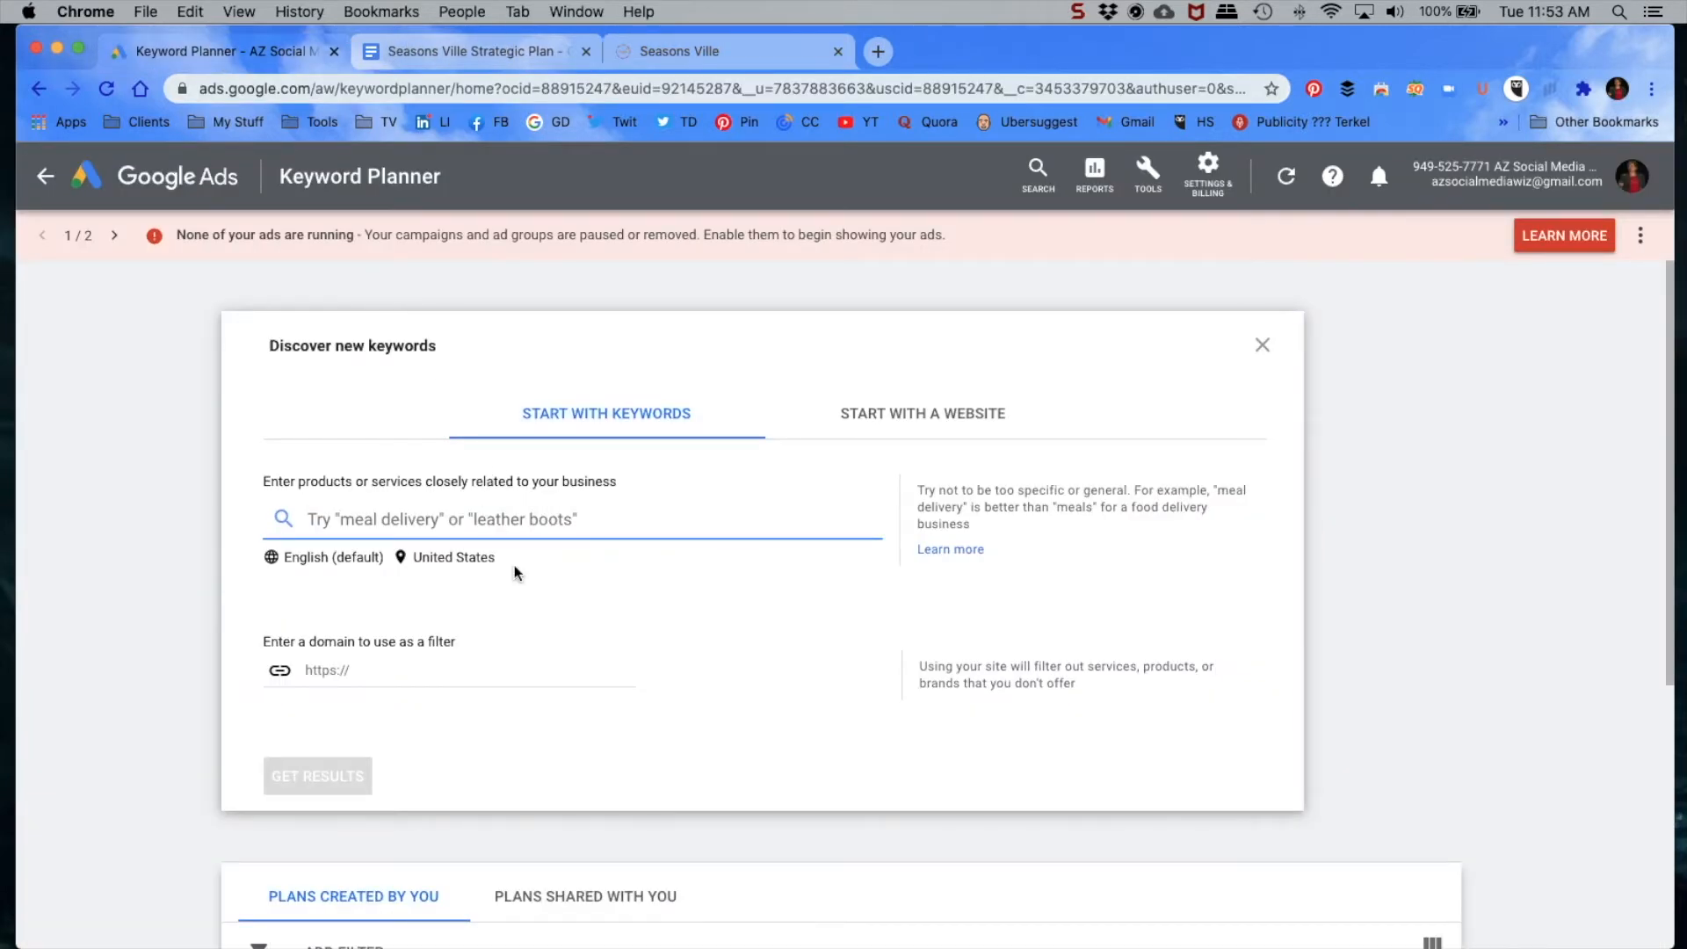
type("kids crafts")
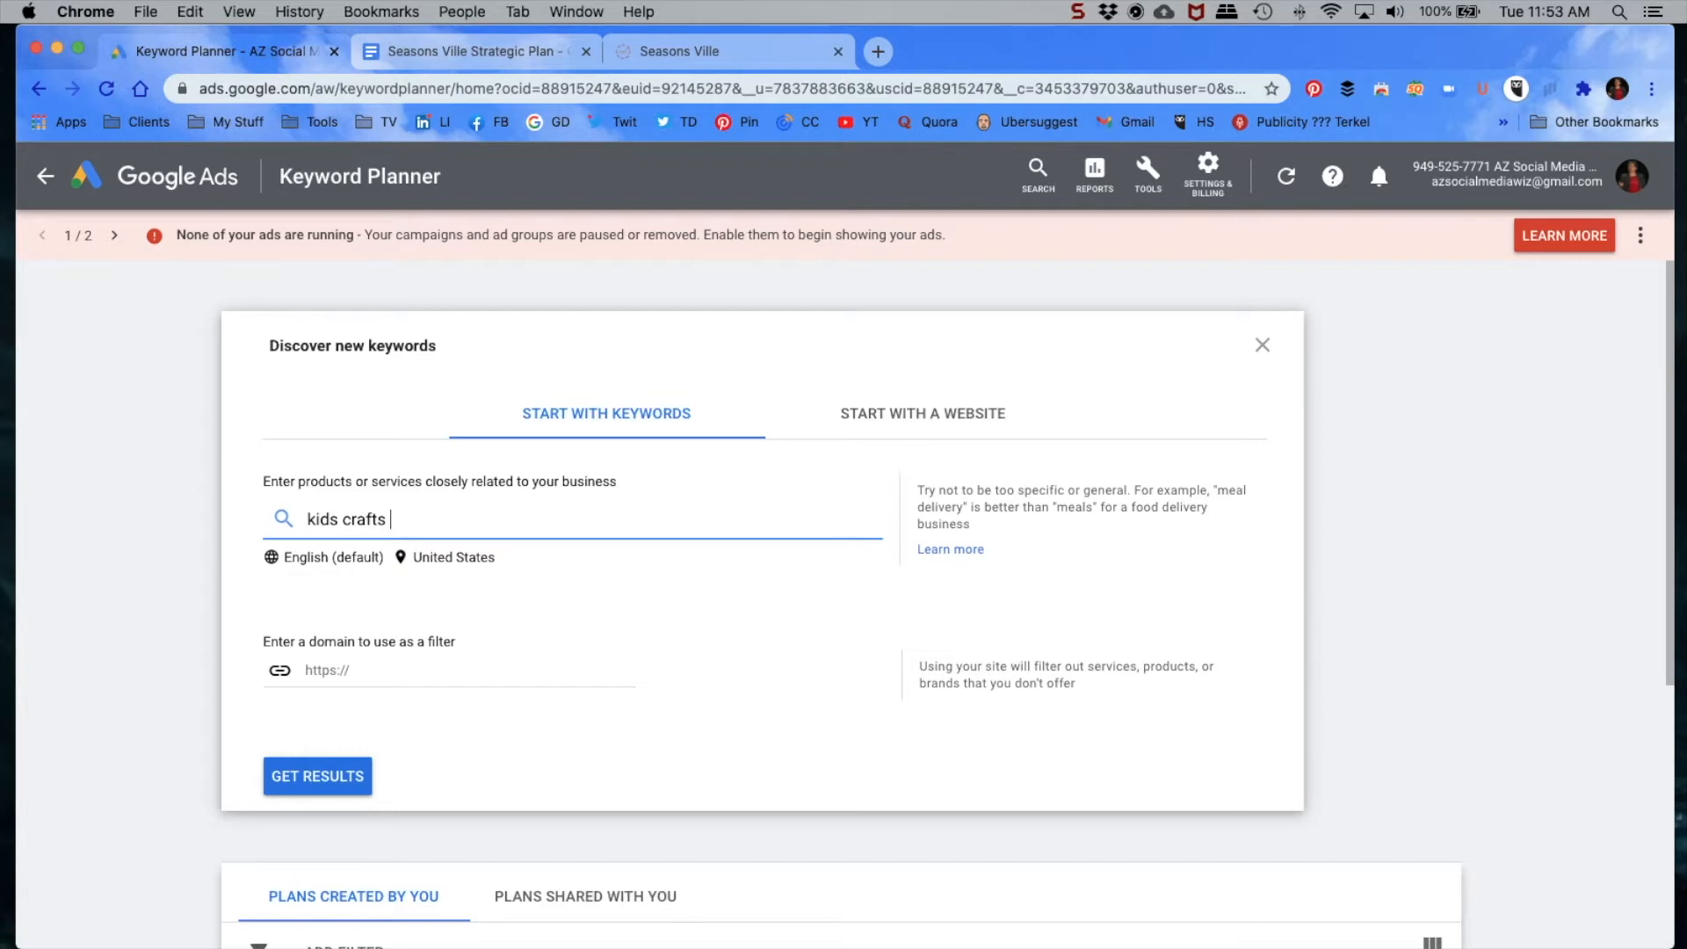
key("Return")
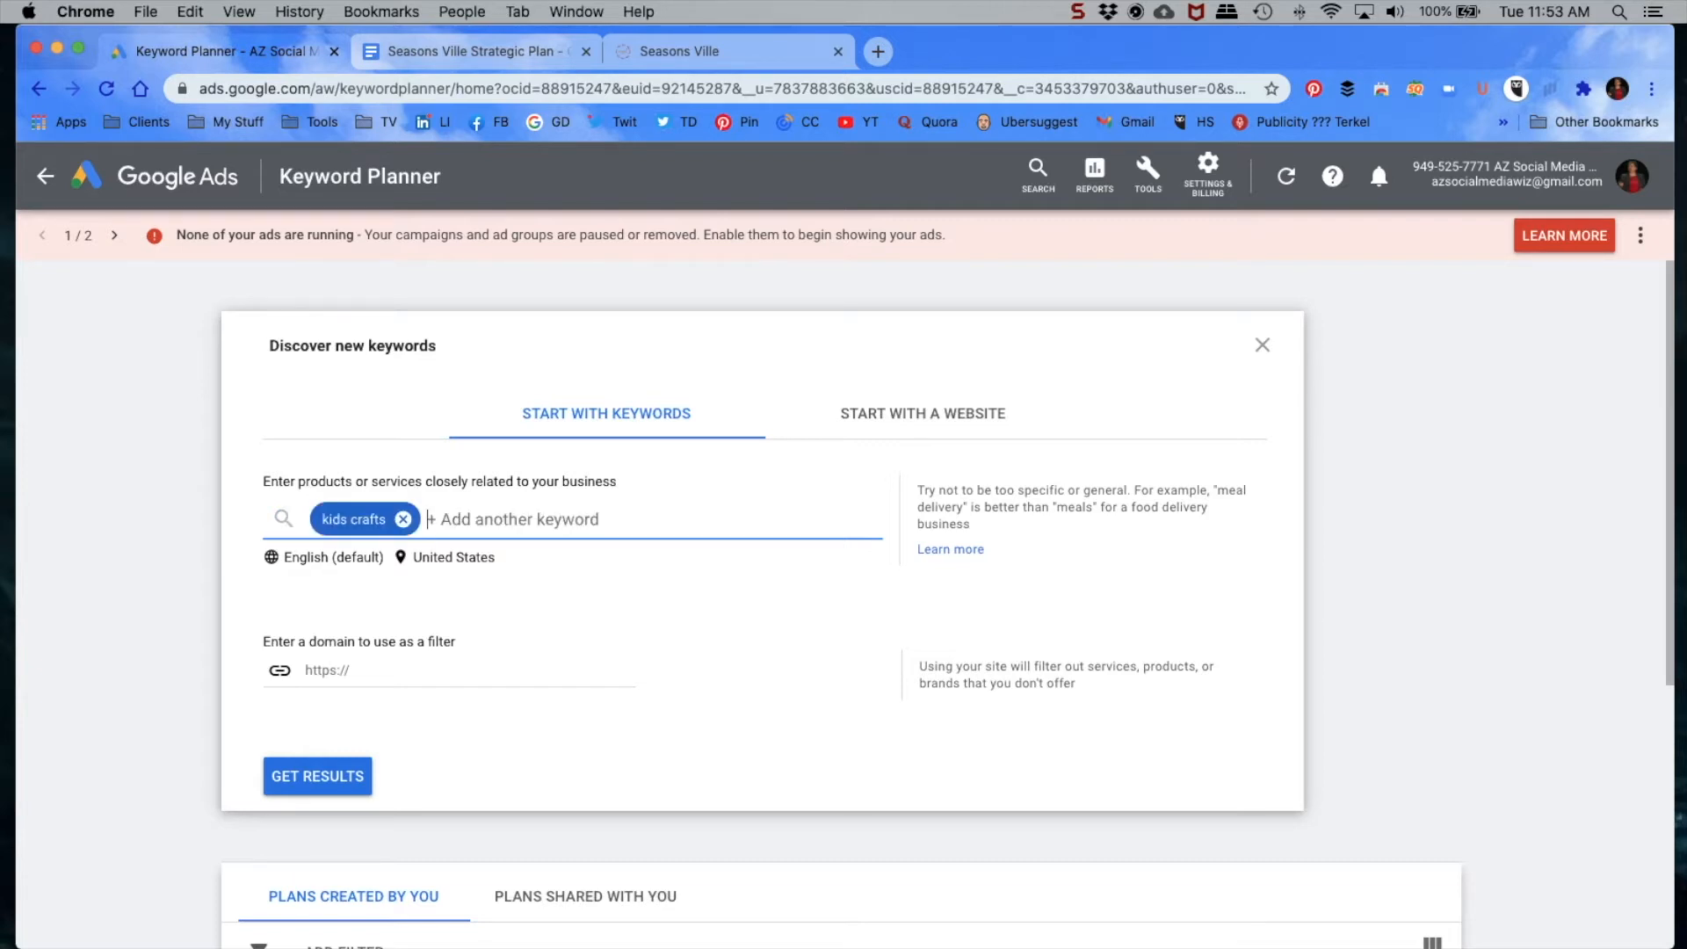
type("craft")
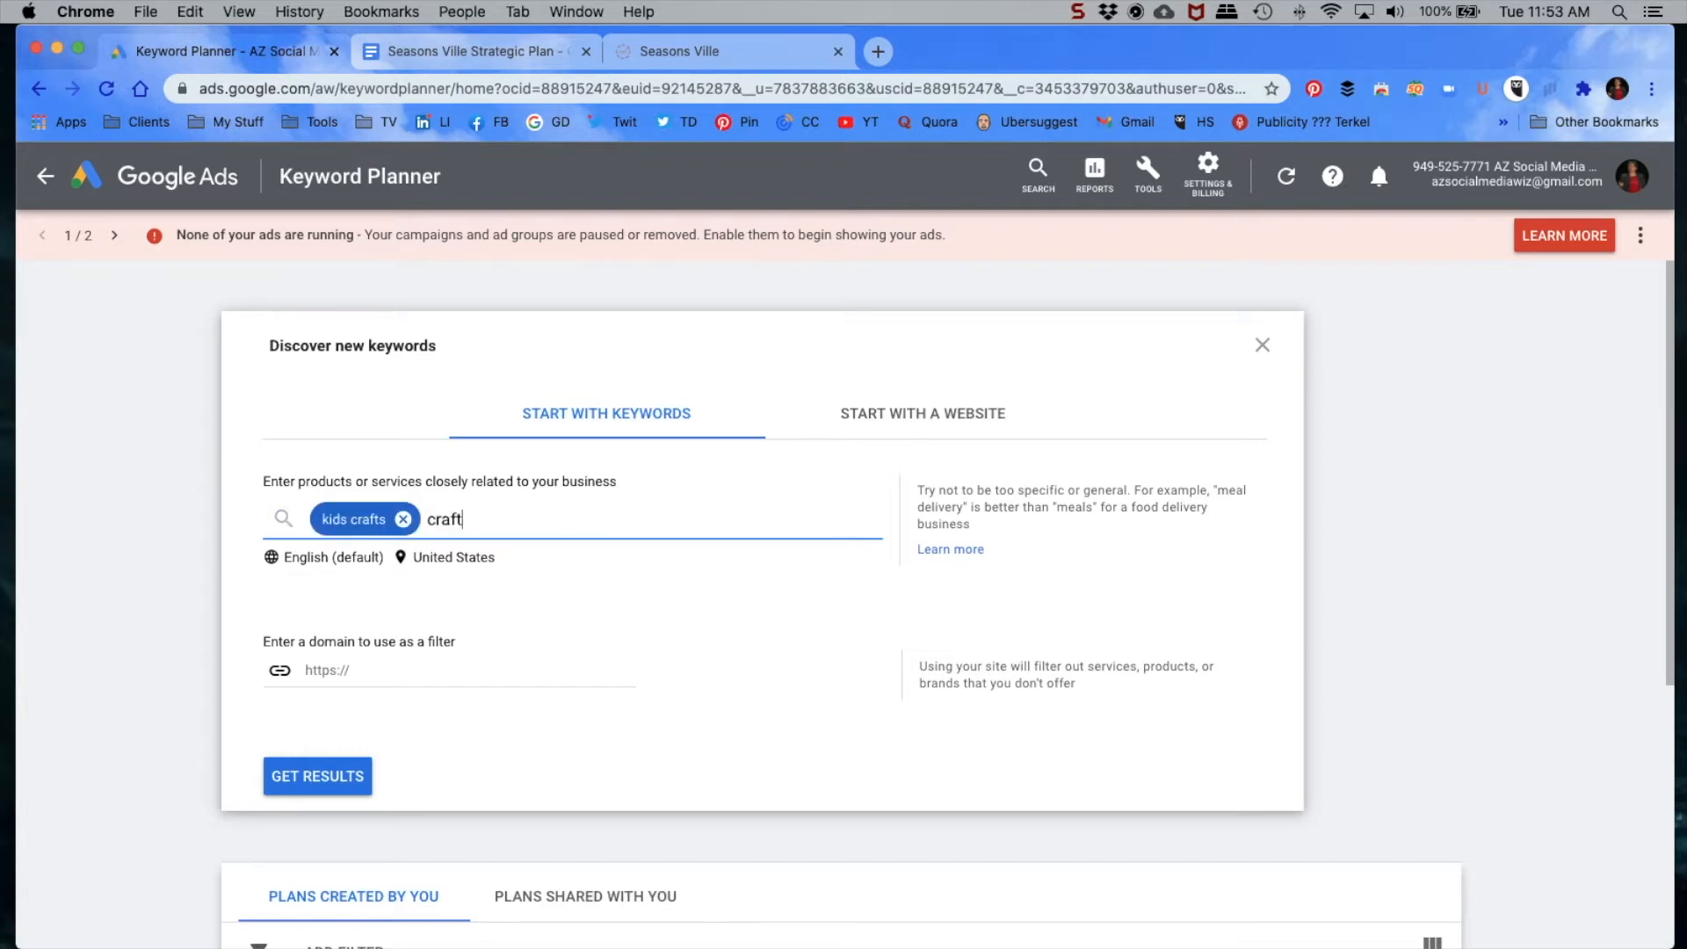
type("s for kids subscriptions")
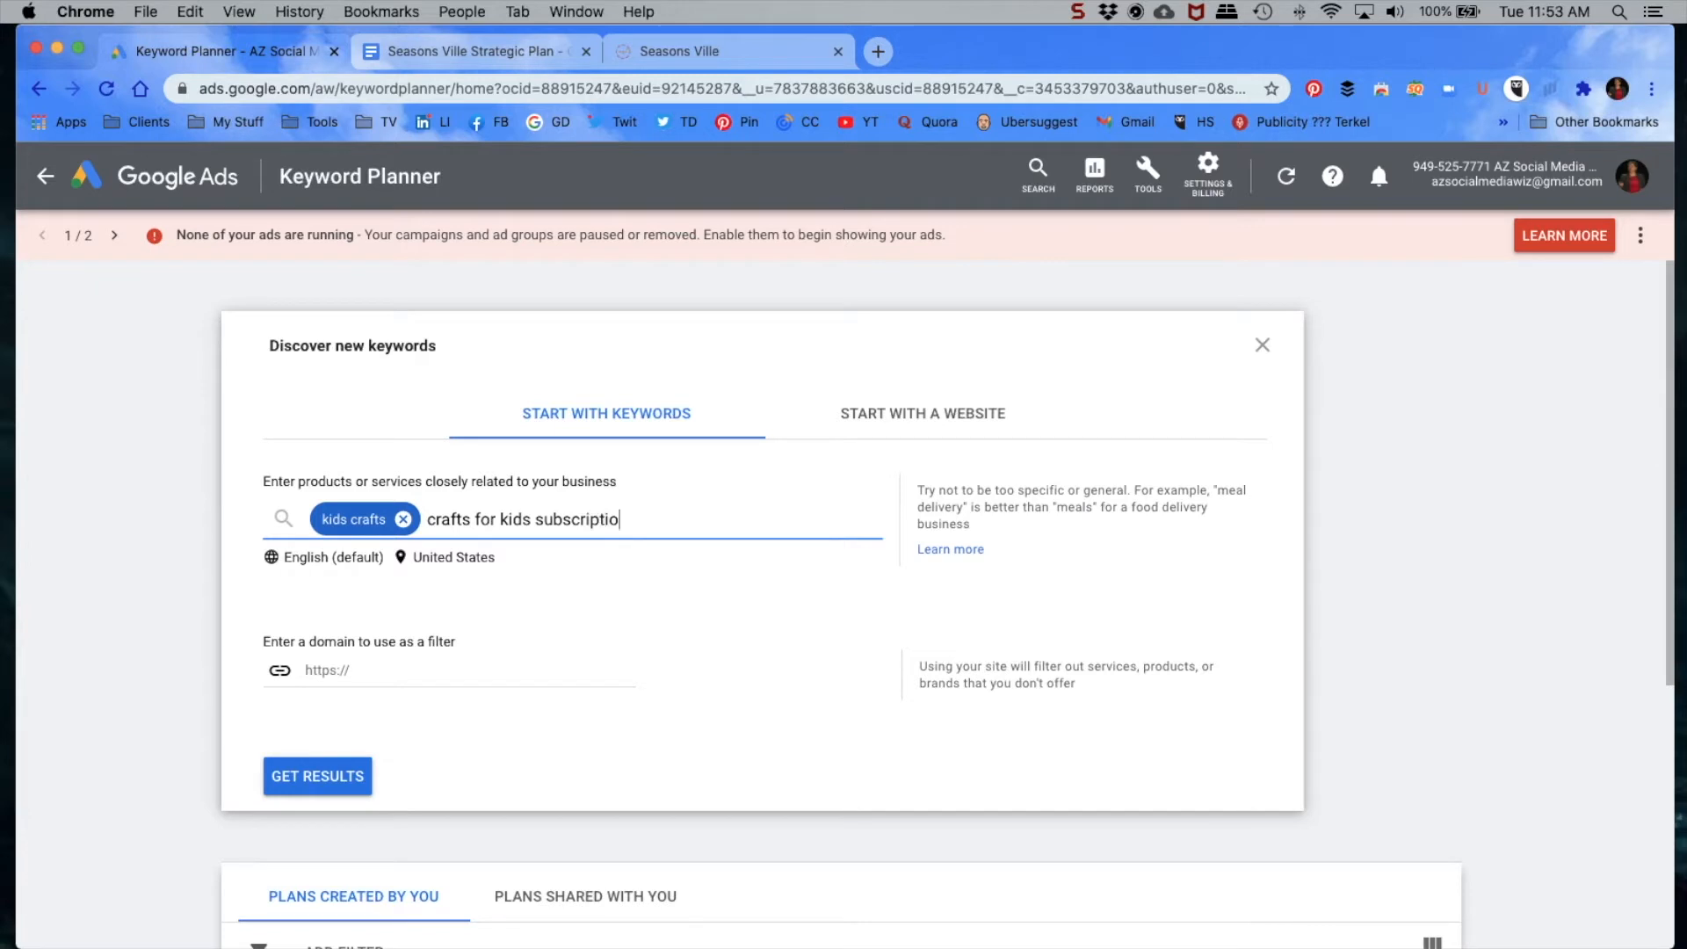
key("Return")
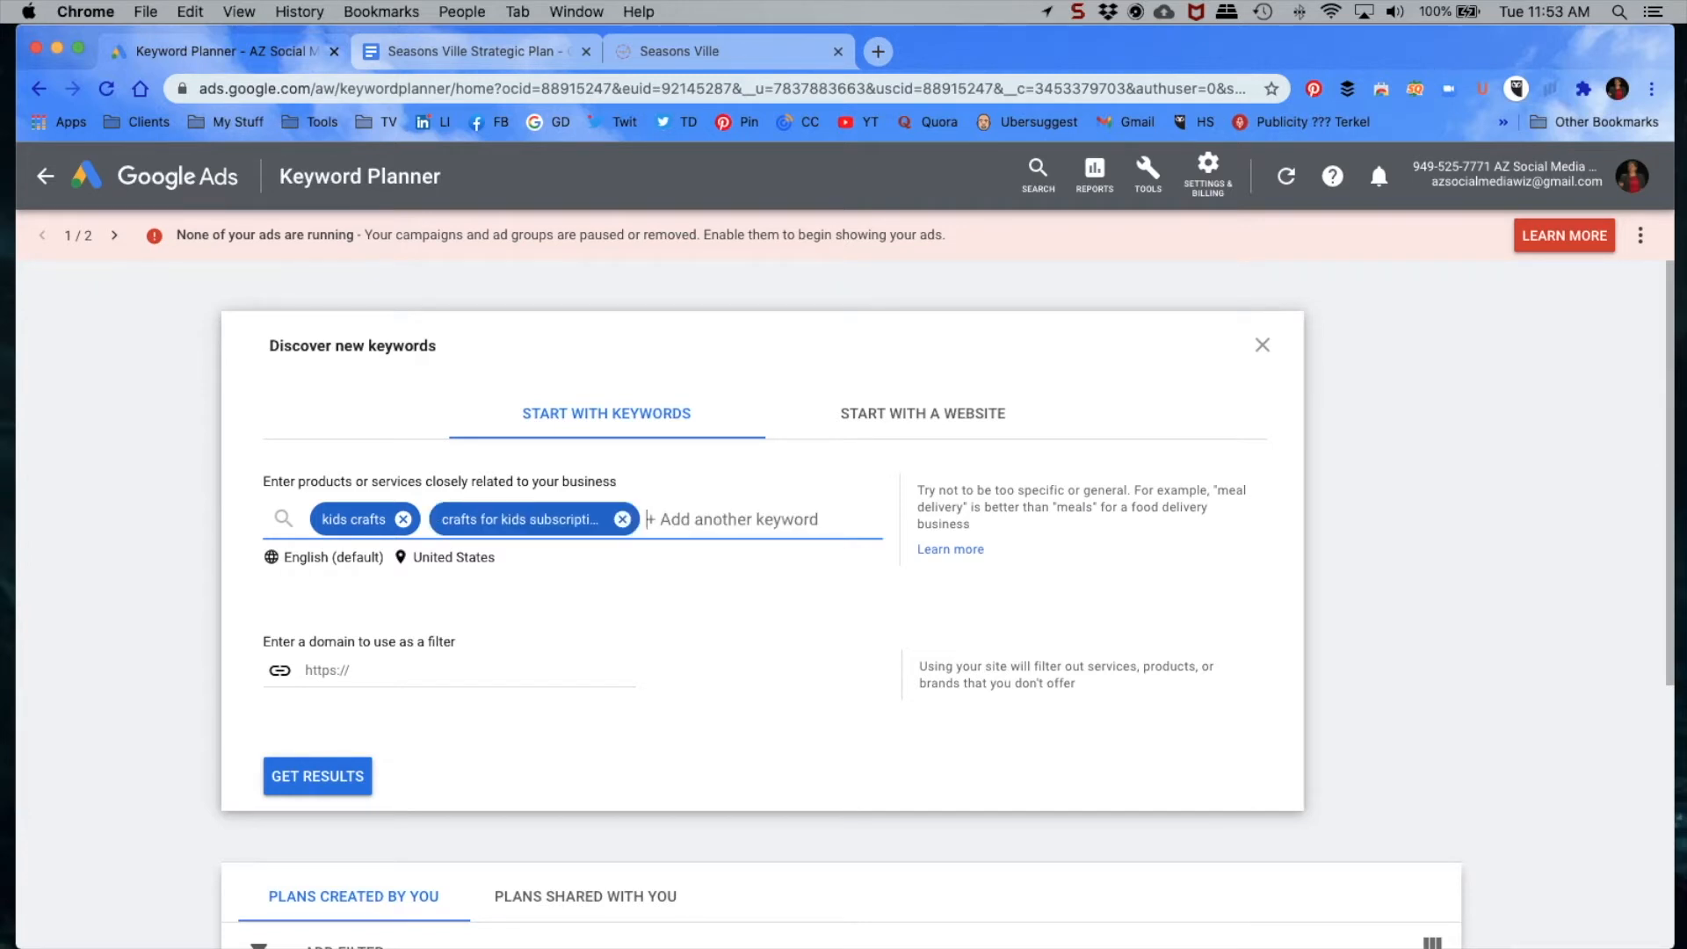
Step: Add "baking with kids" and "baking box" to the list of seed keywords
type("baking with kids")
key("Return")
type("bakin")
key("BackSpace")
key("BackSpace")
key("BackSpace")
type("king box,")
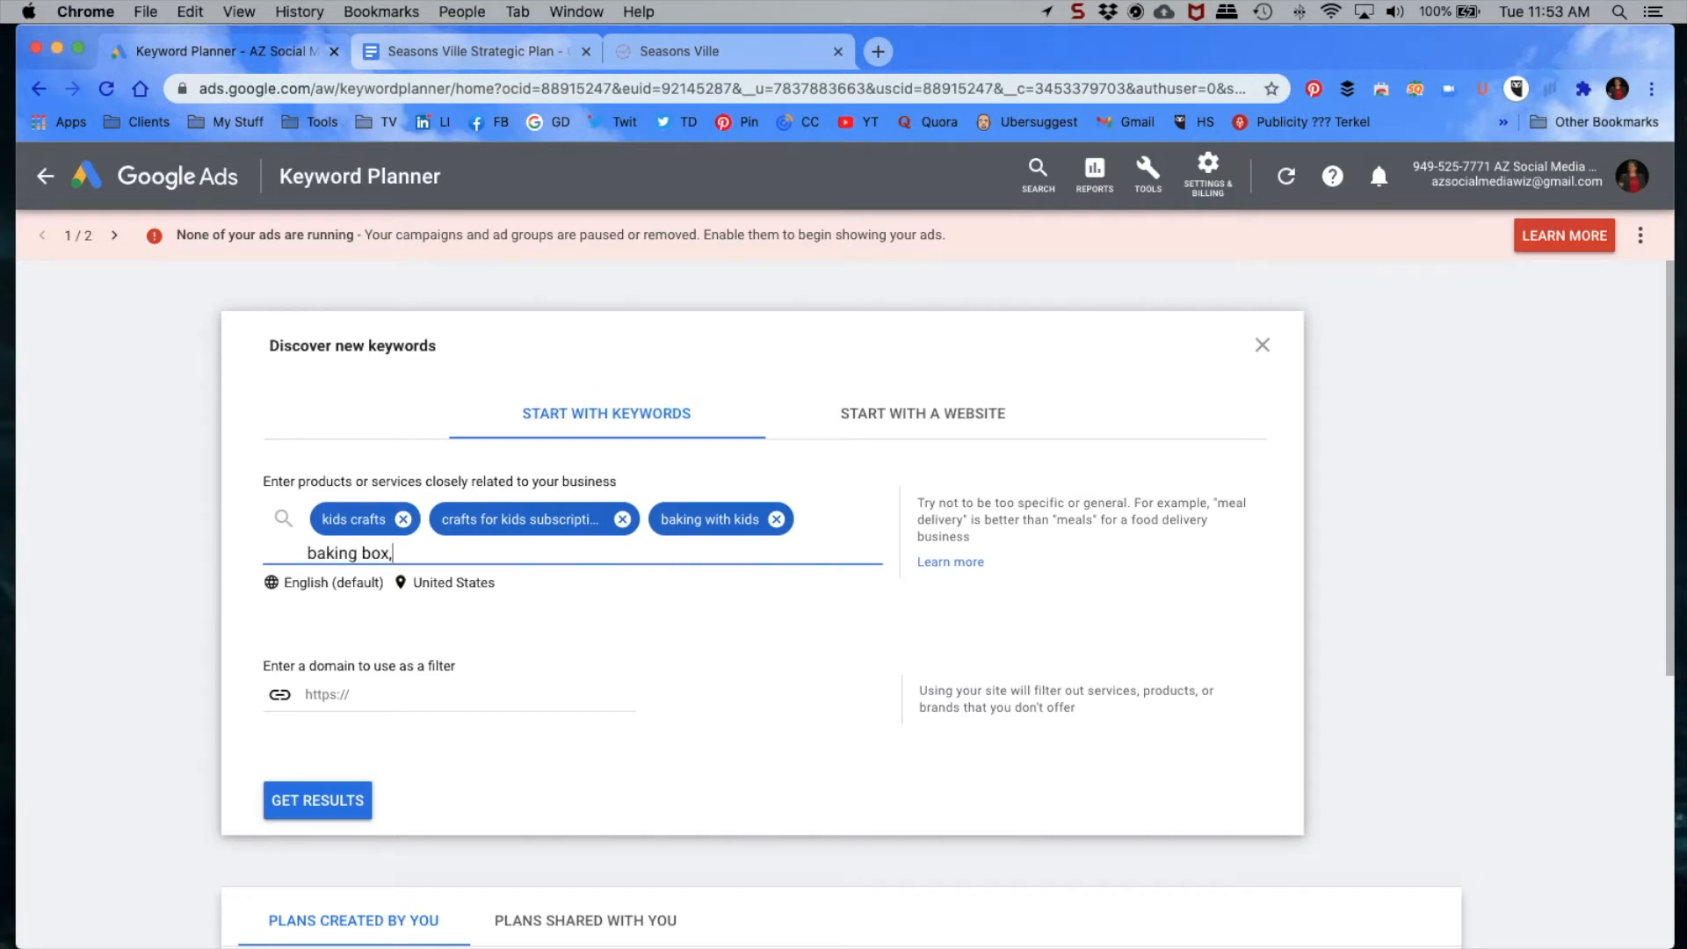
key("Return")
Step: Add "craft box subscription" and "craft boxes" to the list of seed keywords
type("c")
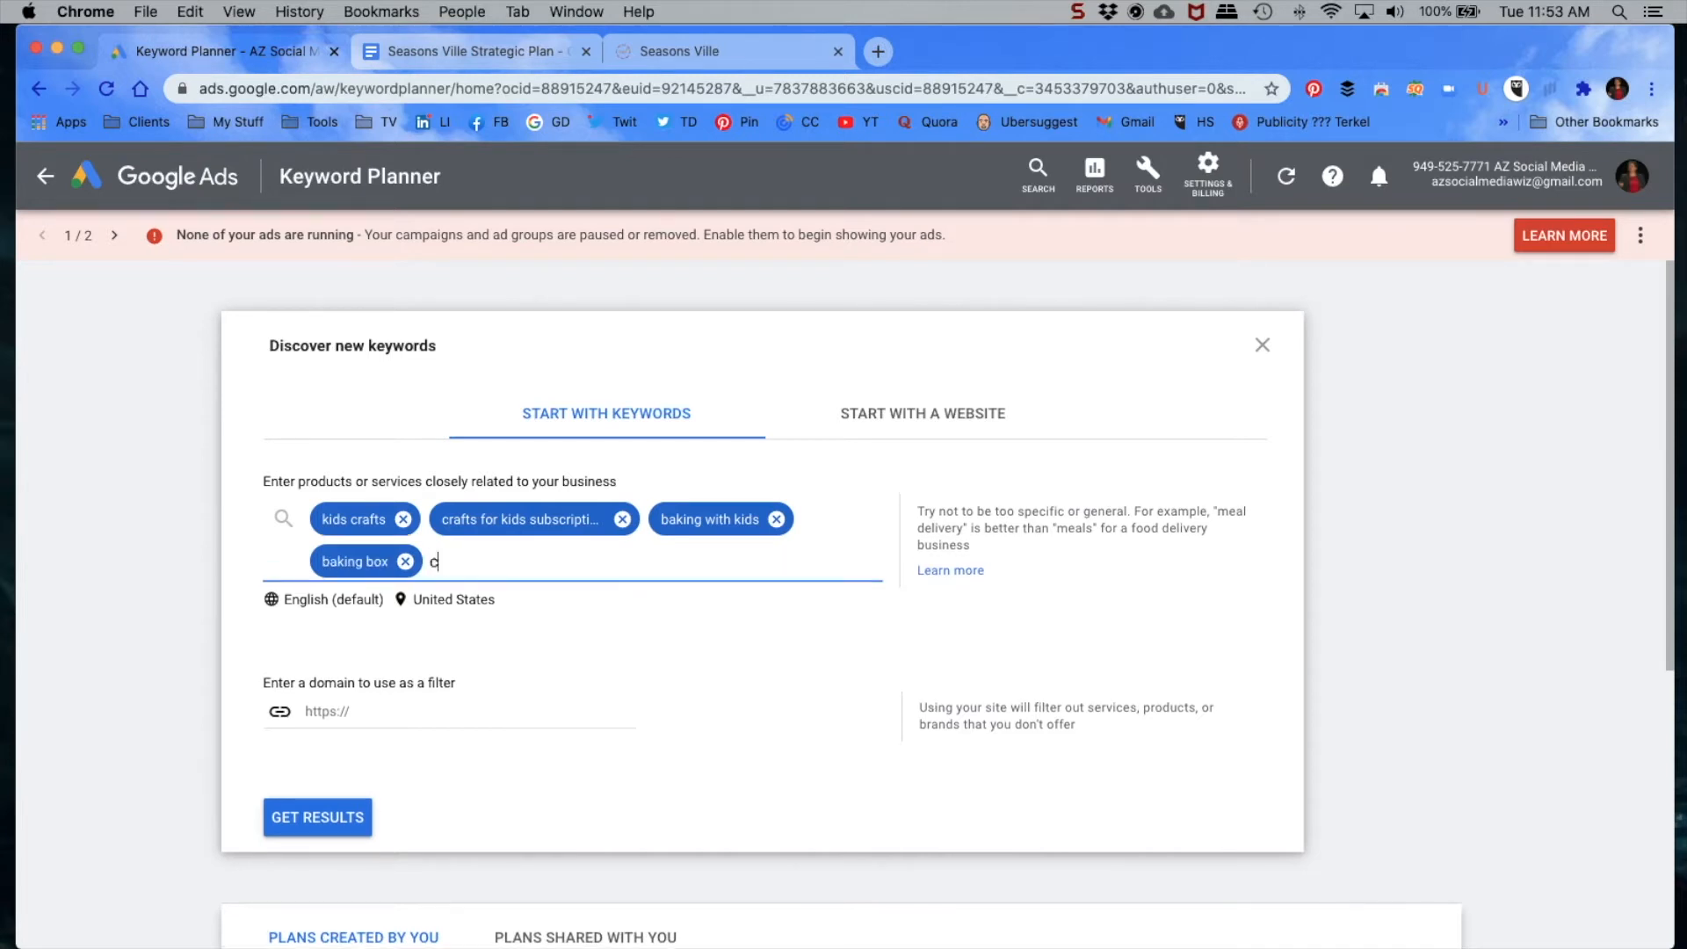
type("raft box subscription")
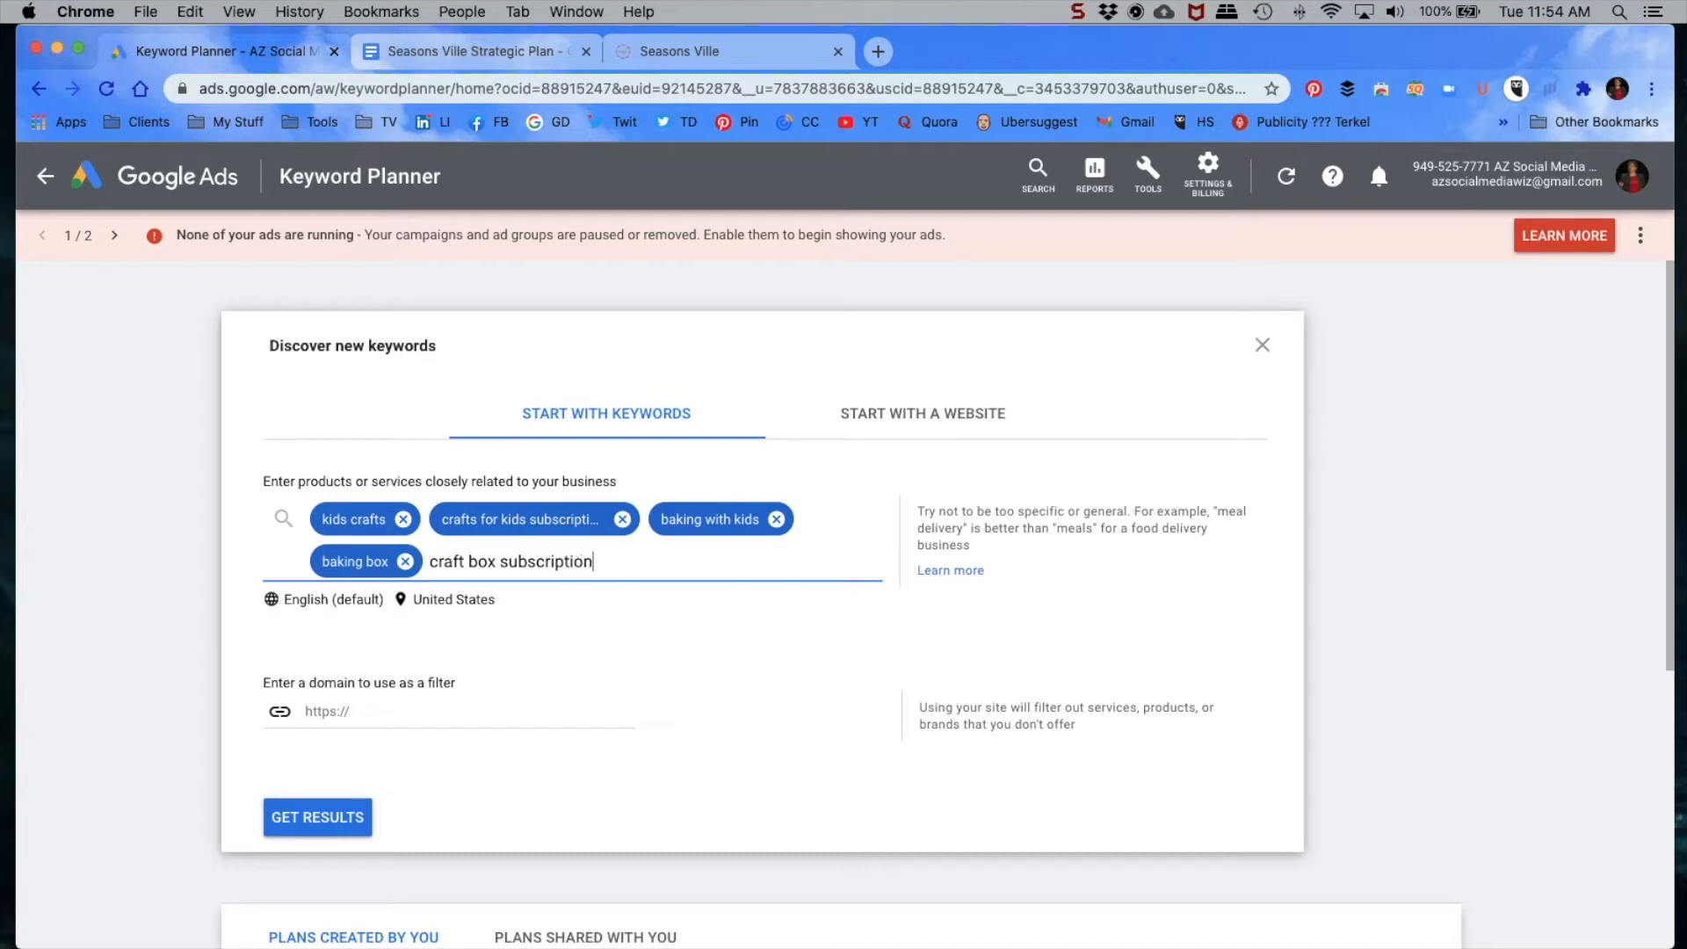
key("Return")
type("c")
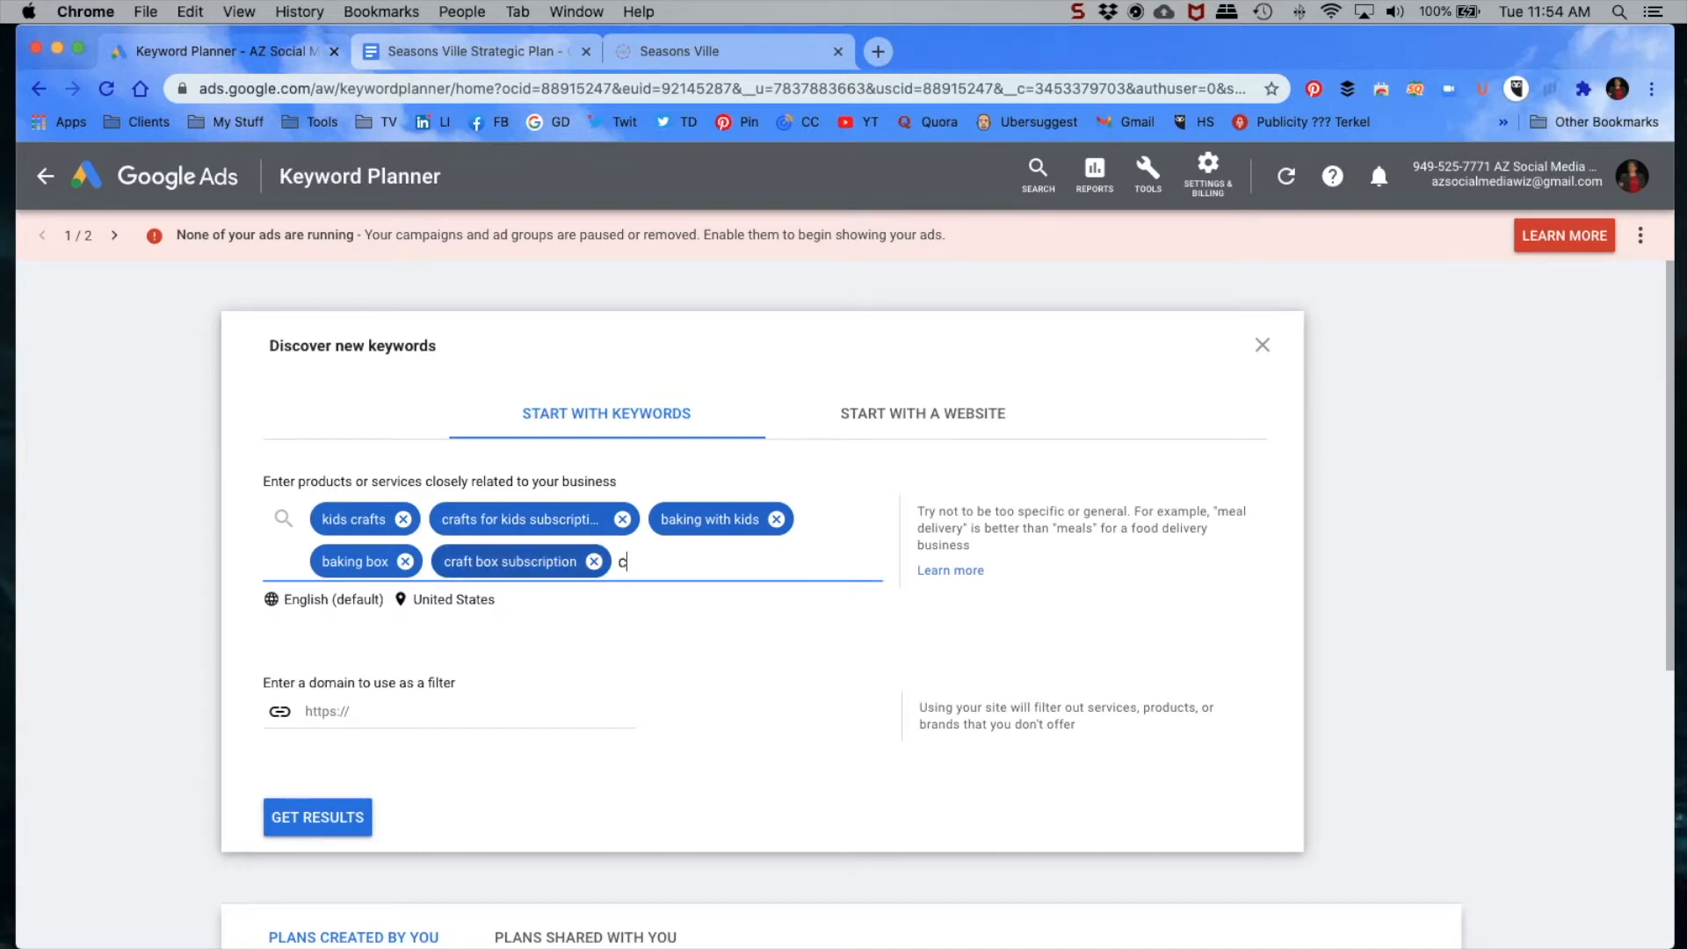
type("raft boxes,")
key("Return")
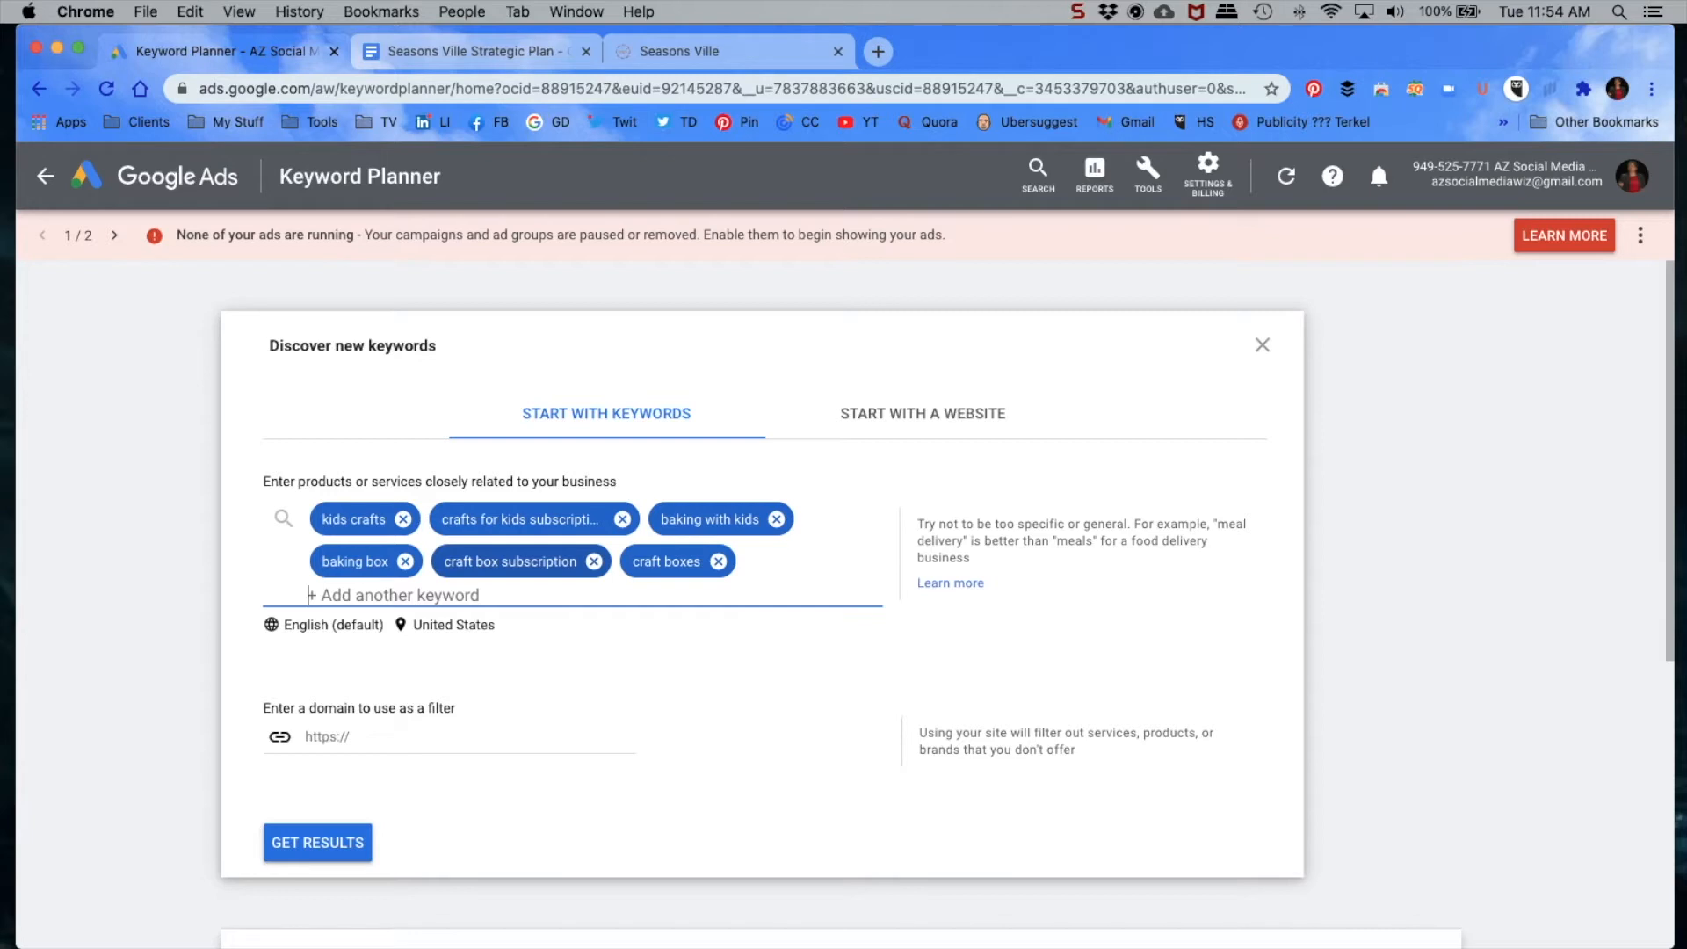
Step: Add "cooking with kids" and "baking with children" to the list of seed keywords
type("co")
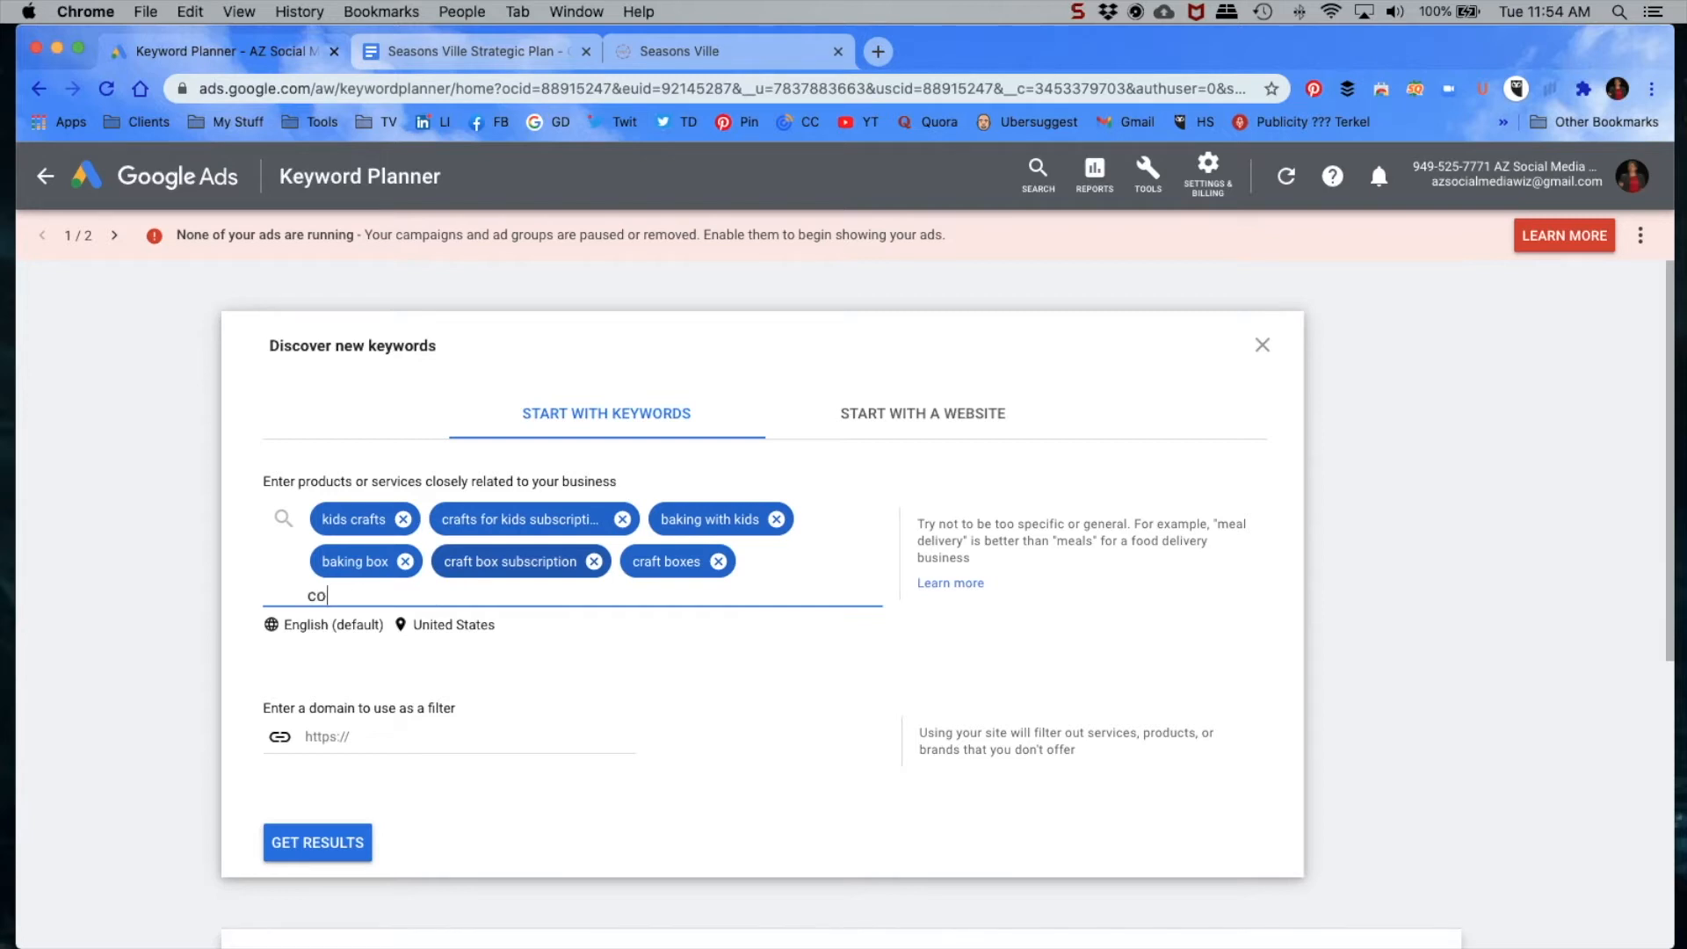
type("oking with kids")
key("Return")
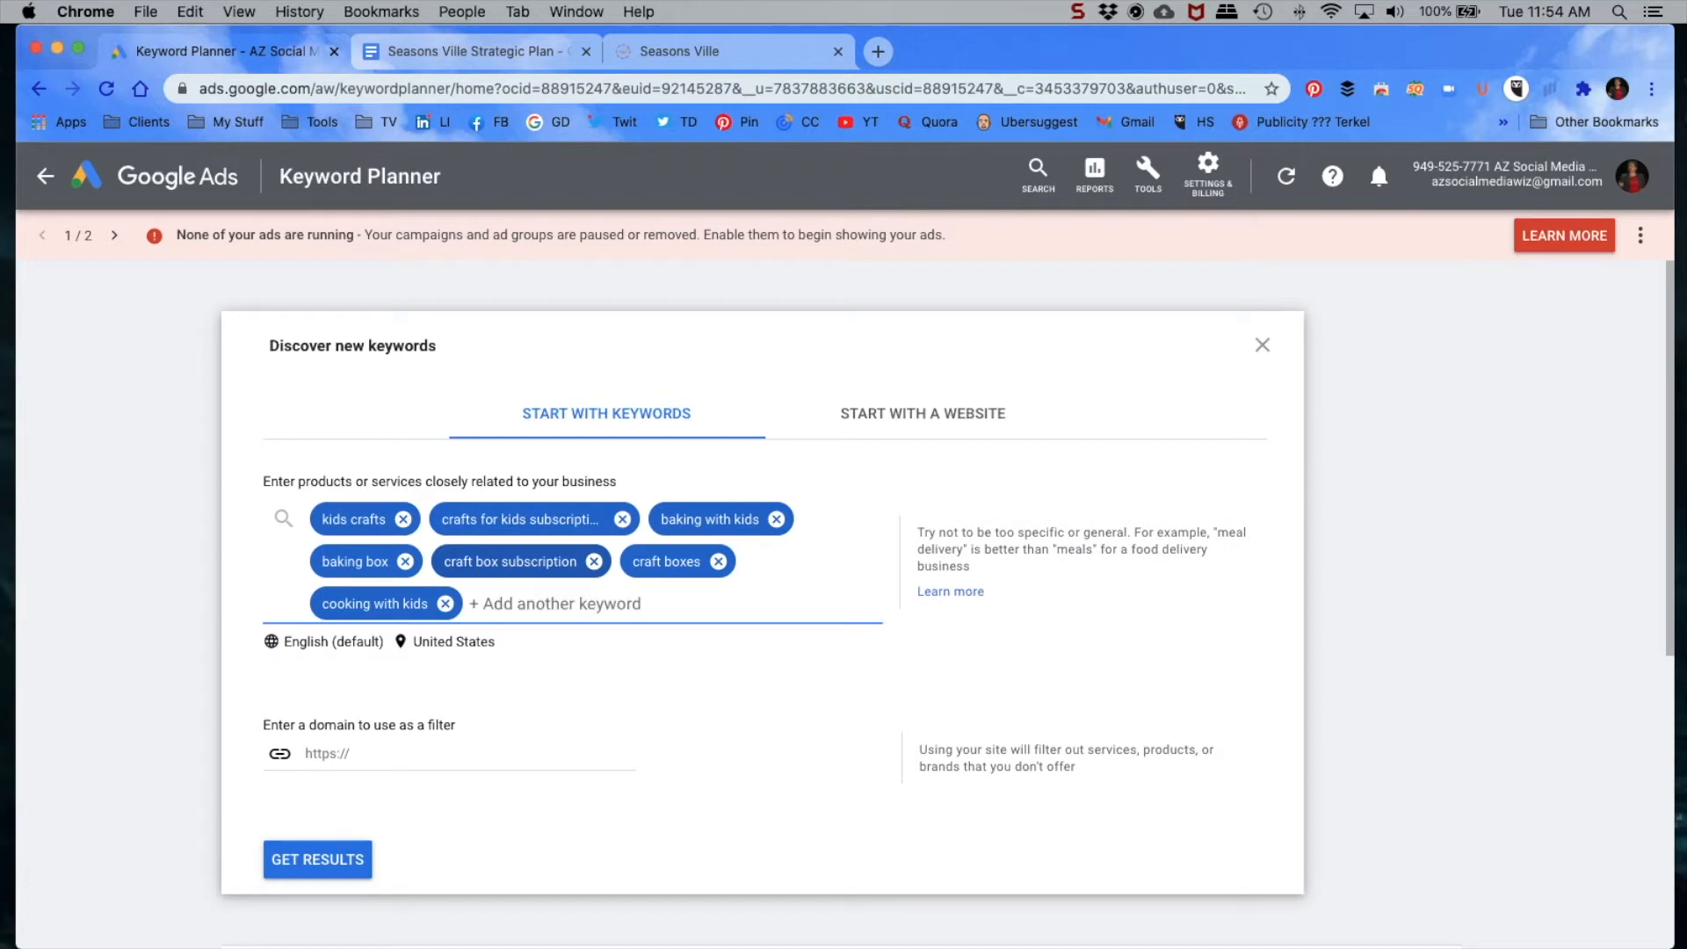
type("baking with c")
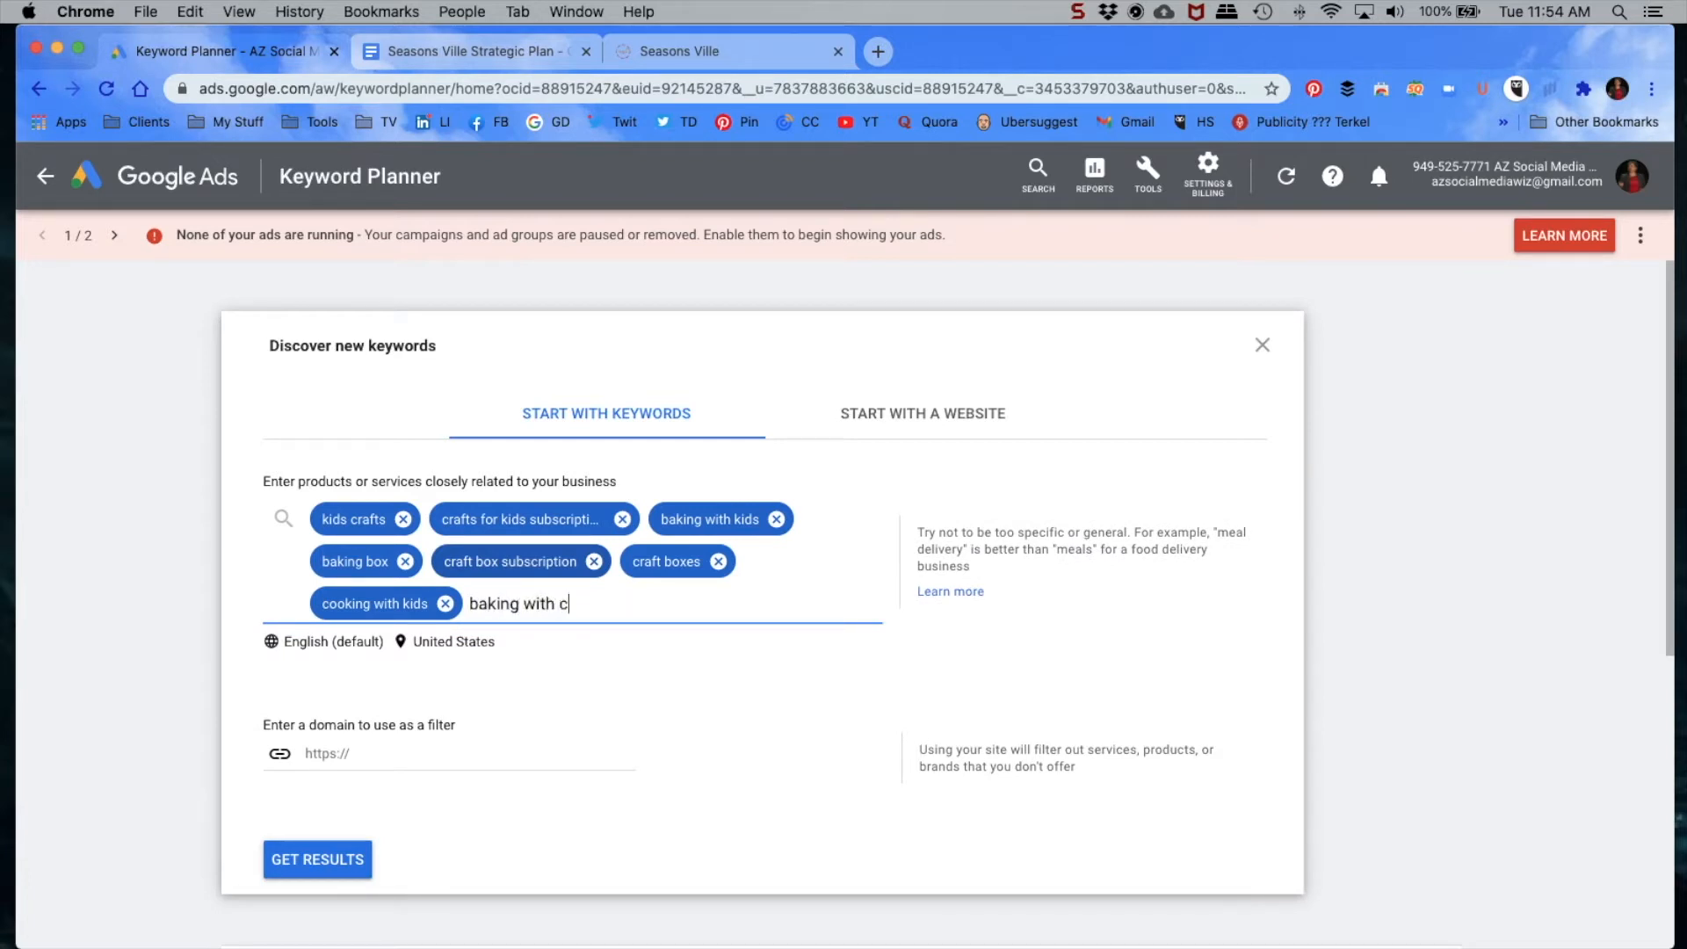
type("hildren")
key("Return")
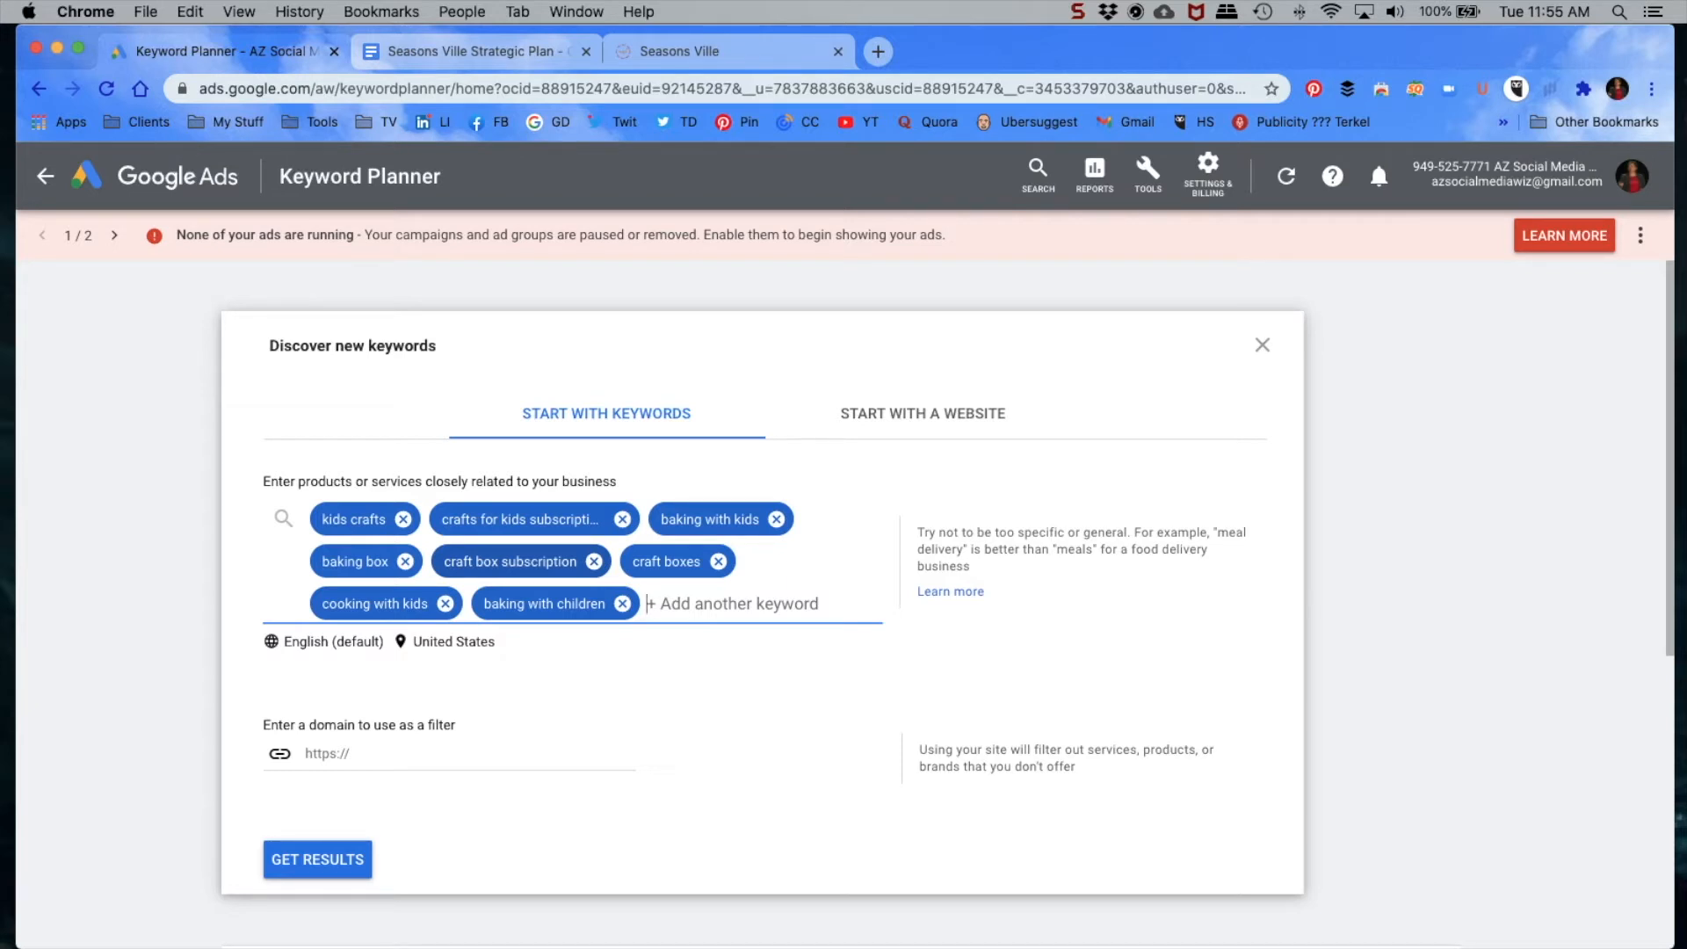
type("craft")
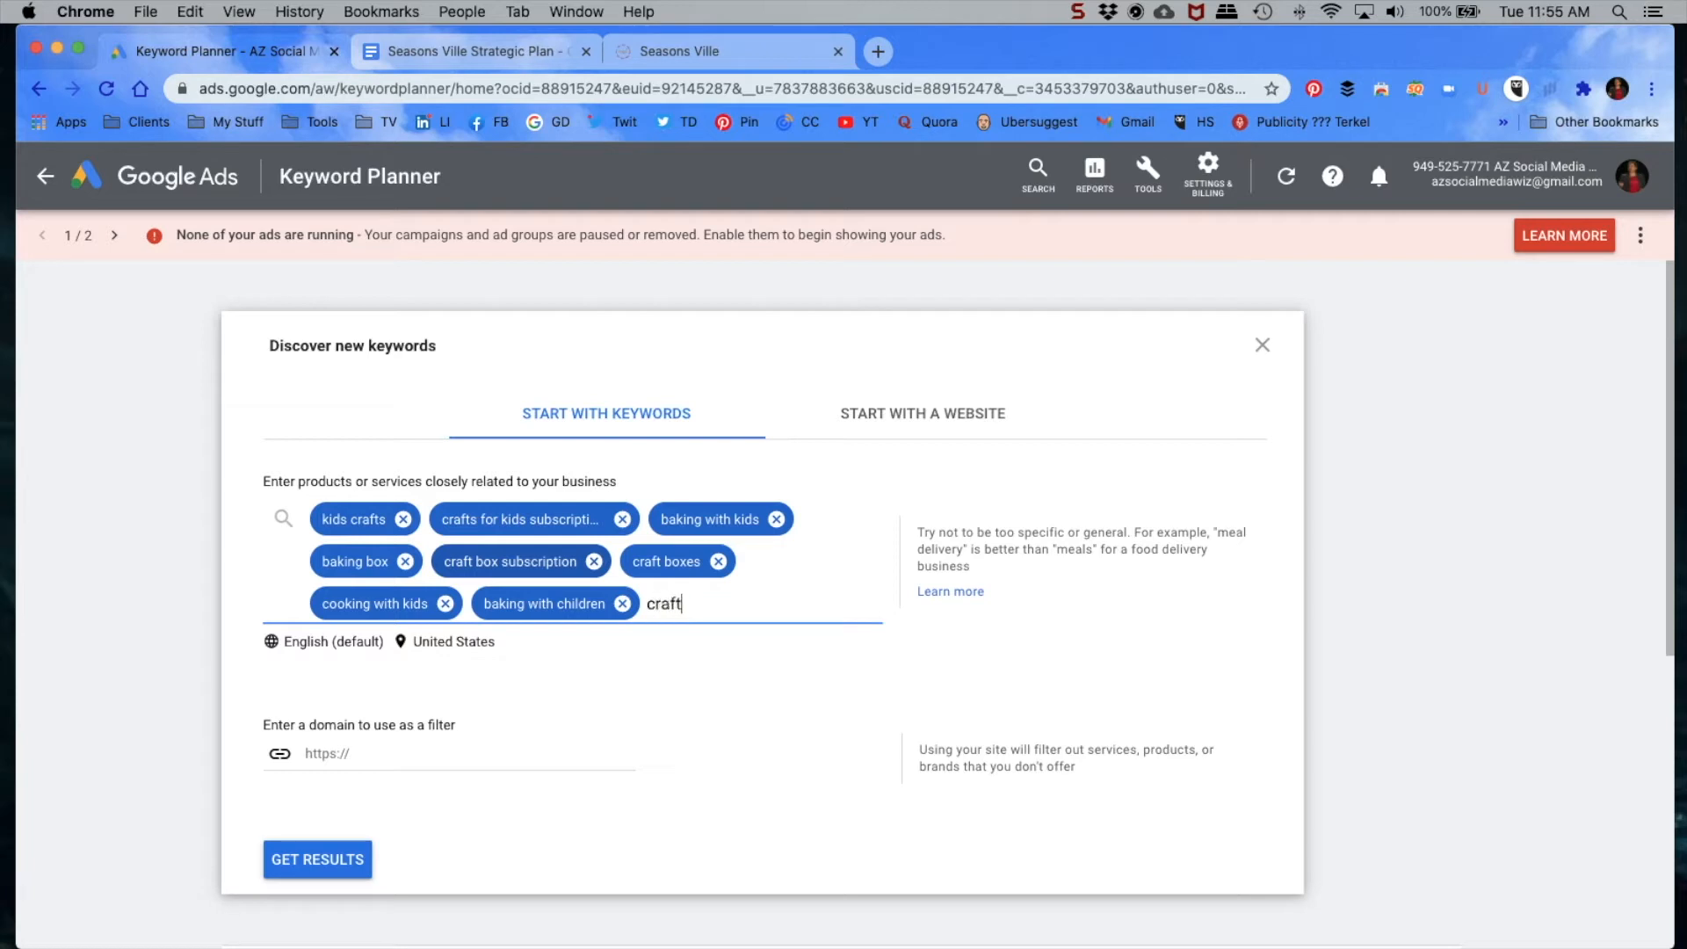
type(" boxes,")
key("Return")
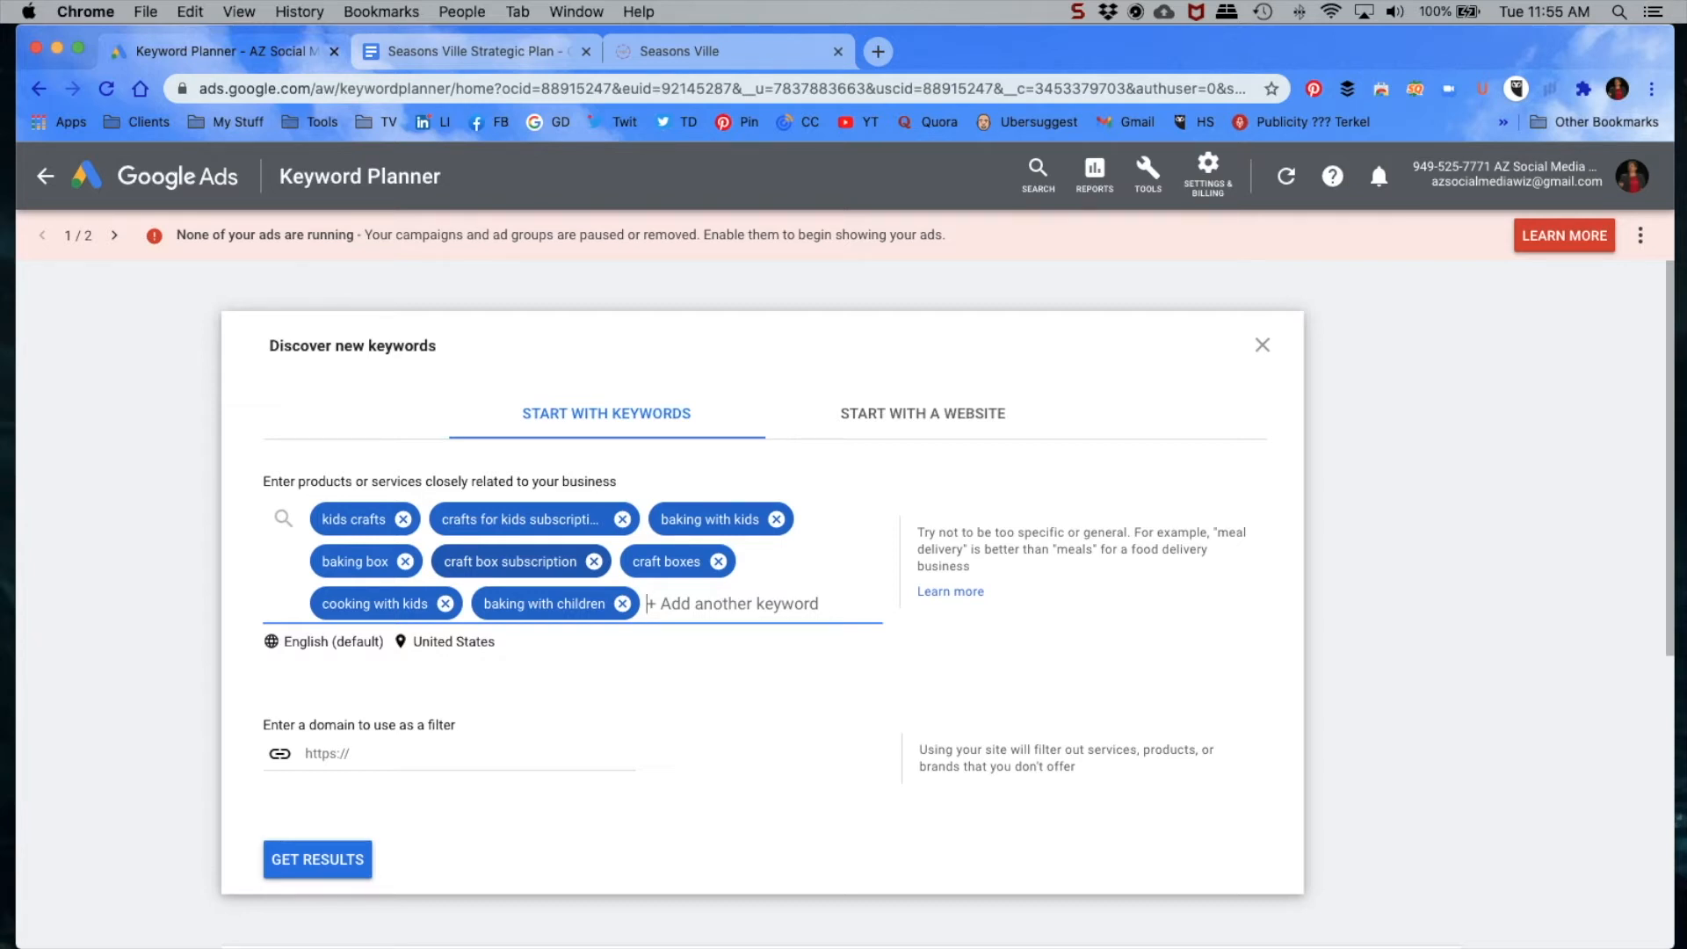
type("c")
key("BackSpace")
left_click(669, 53)
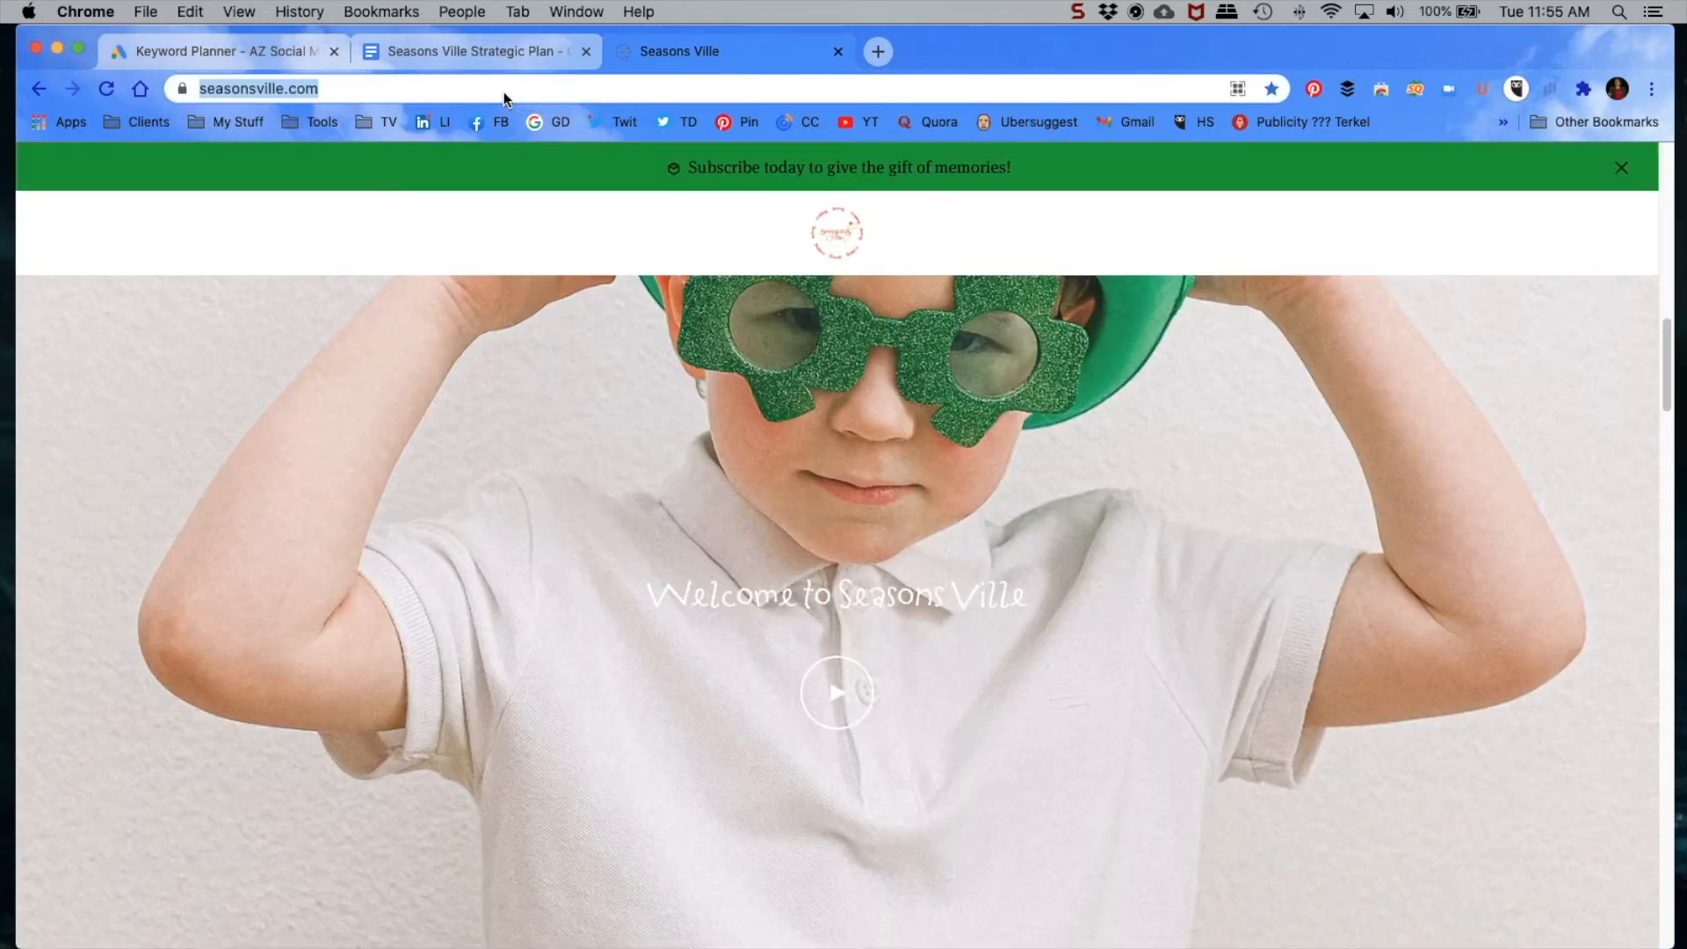
left_click(214, 50)
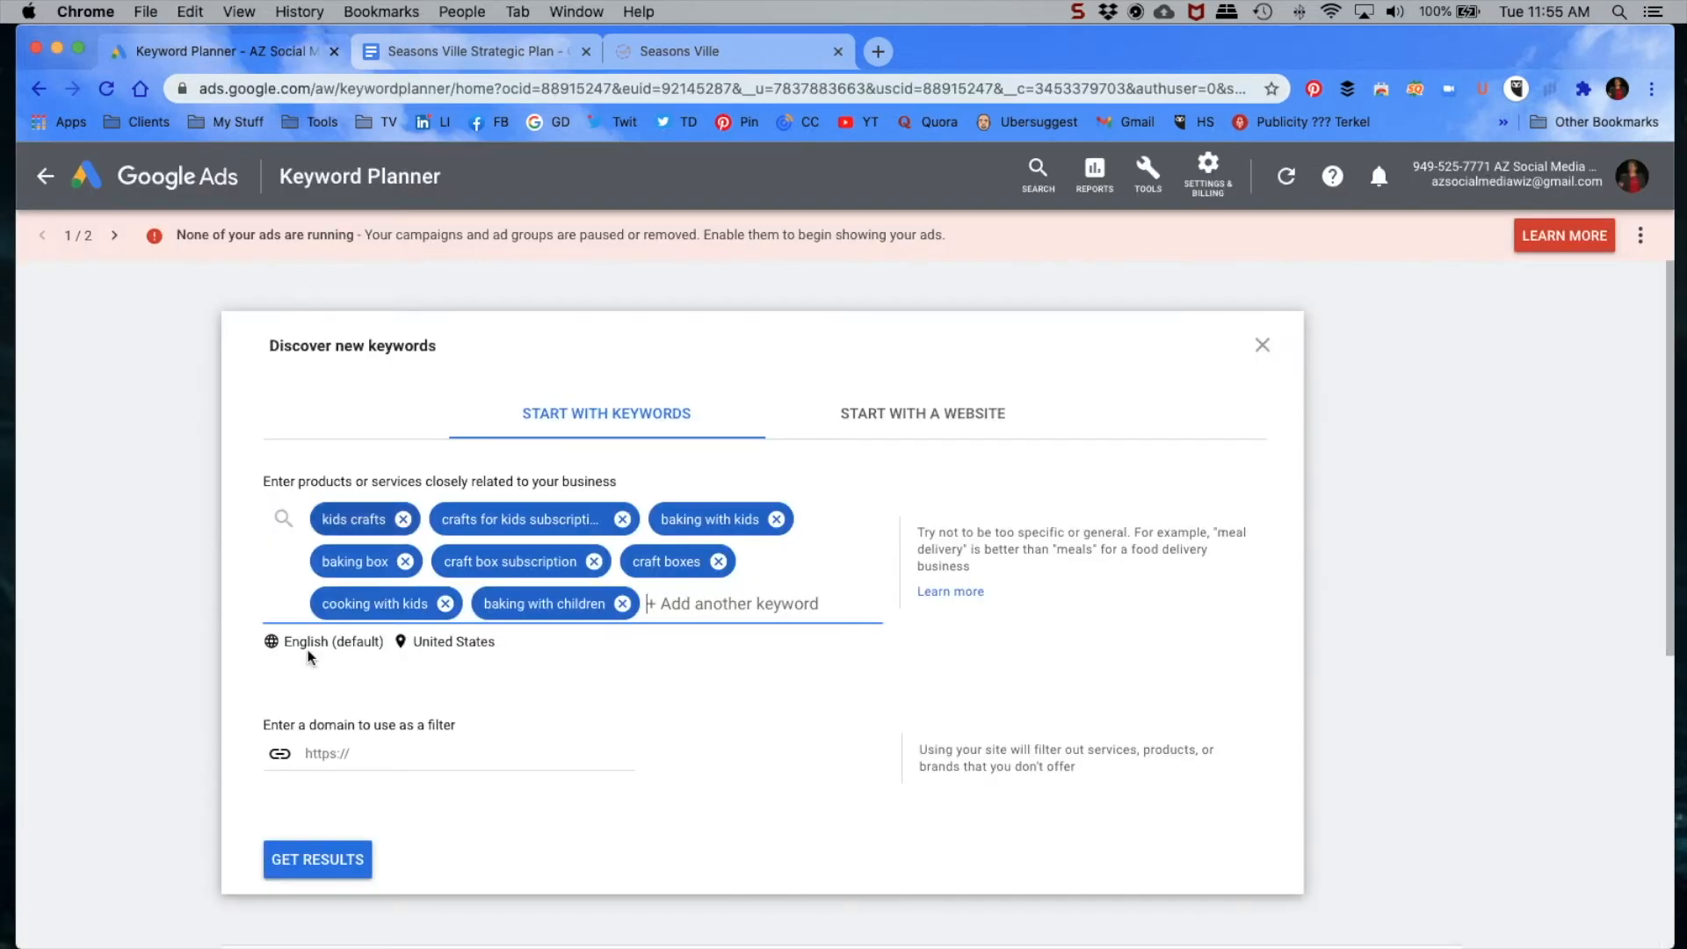
left_click(330, 751)
type("https://seasonsville.com/")
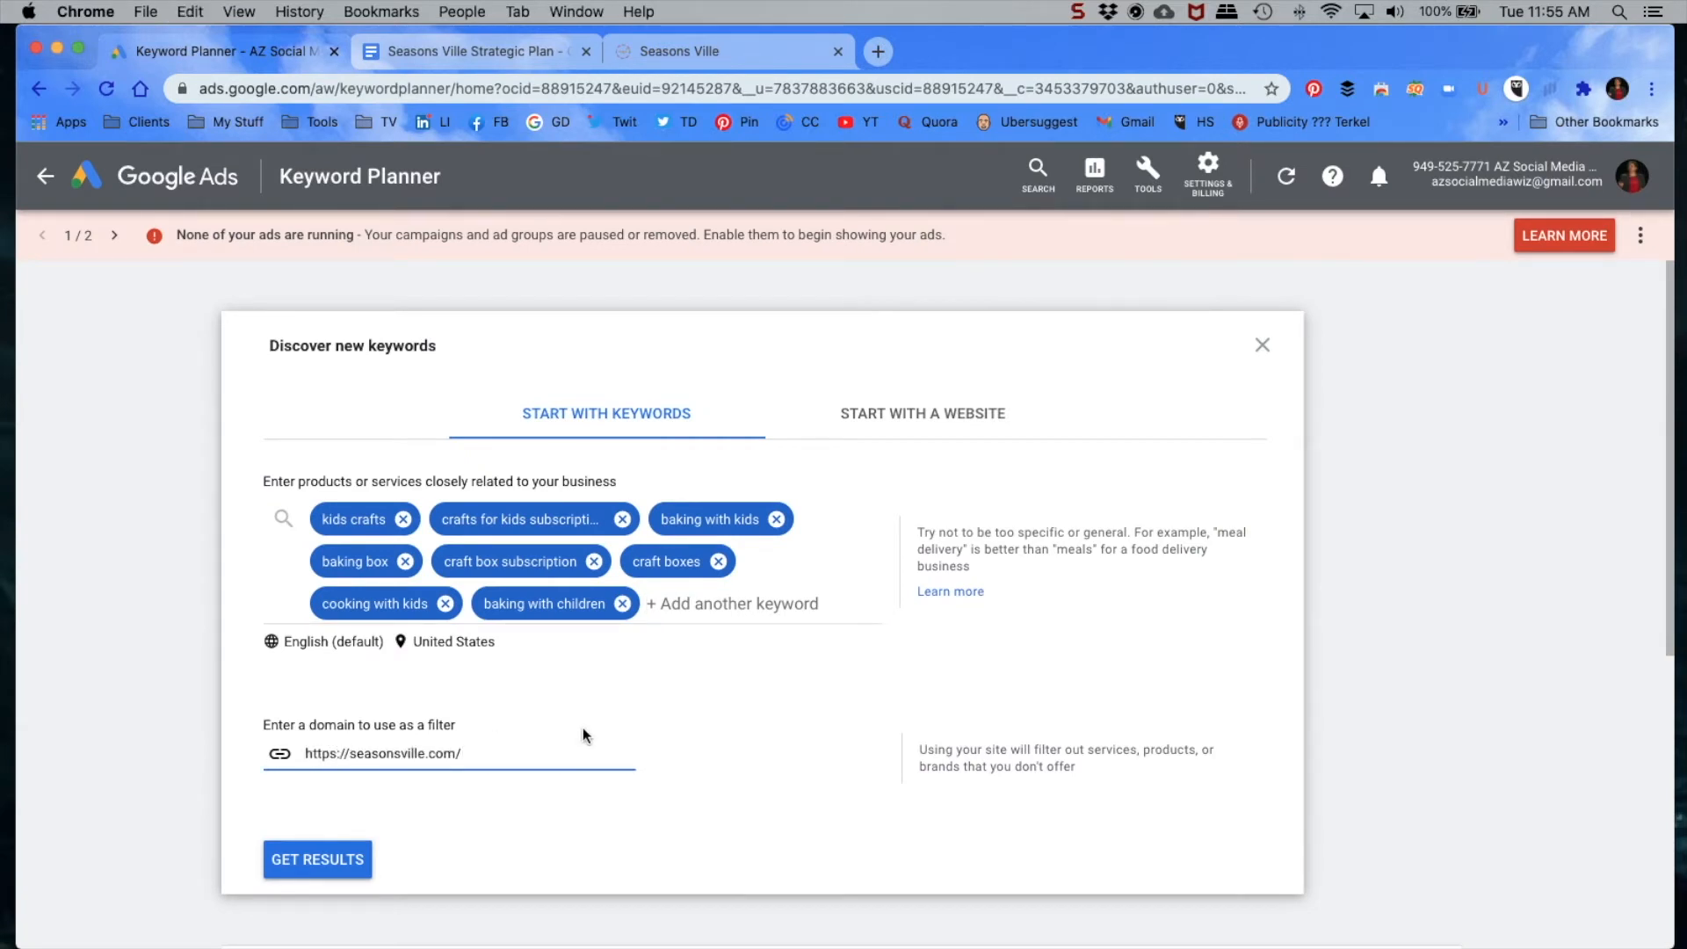
Step: Generate keyword ideas from the entered seed keywords and dismiss the notice about no ads running
left_click(679, 603)
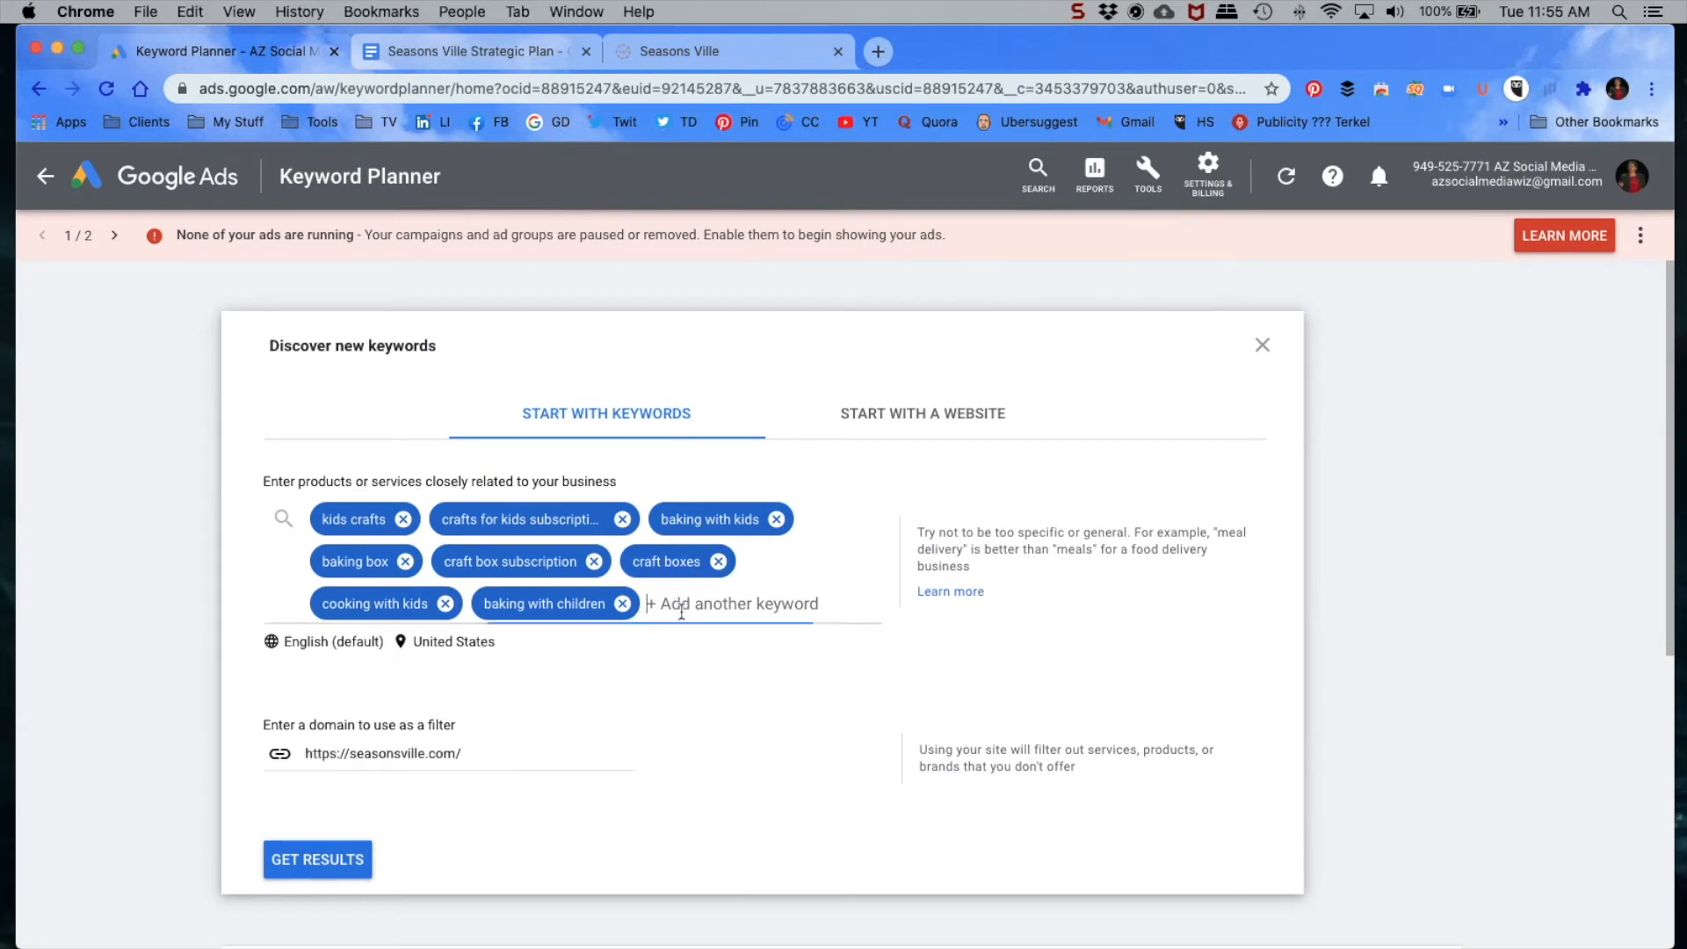
left_click(299, 861)
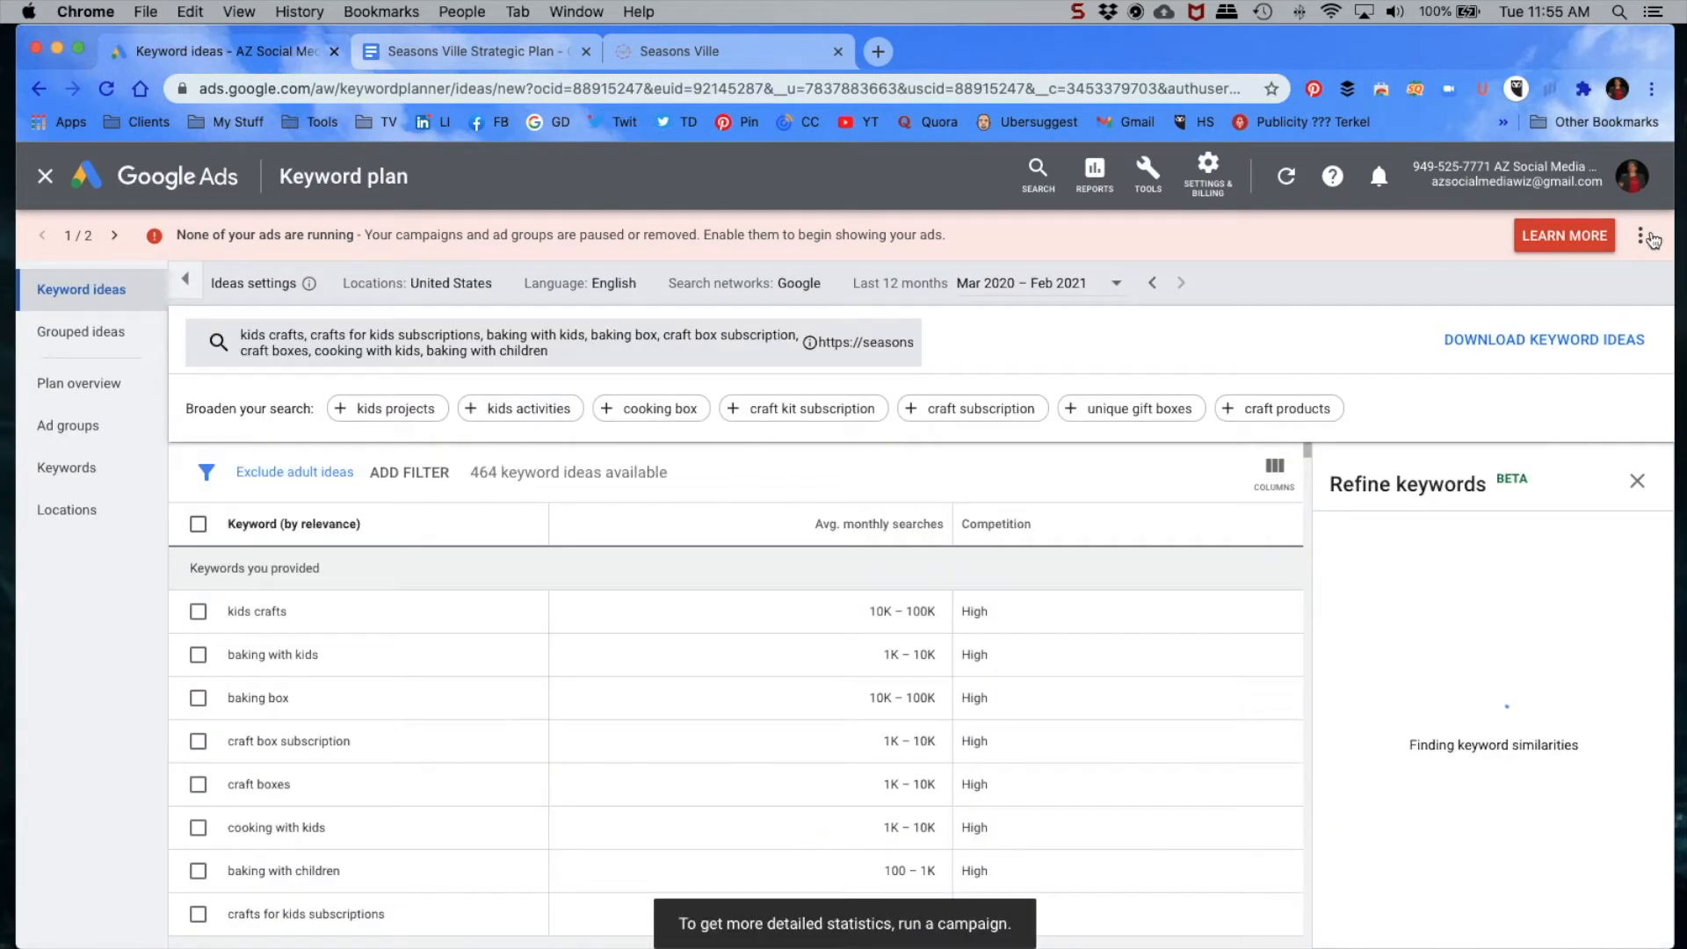
left_click(1645, 240)
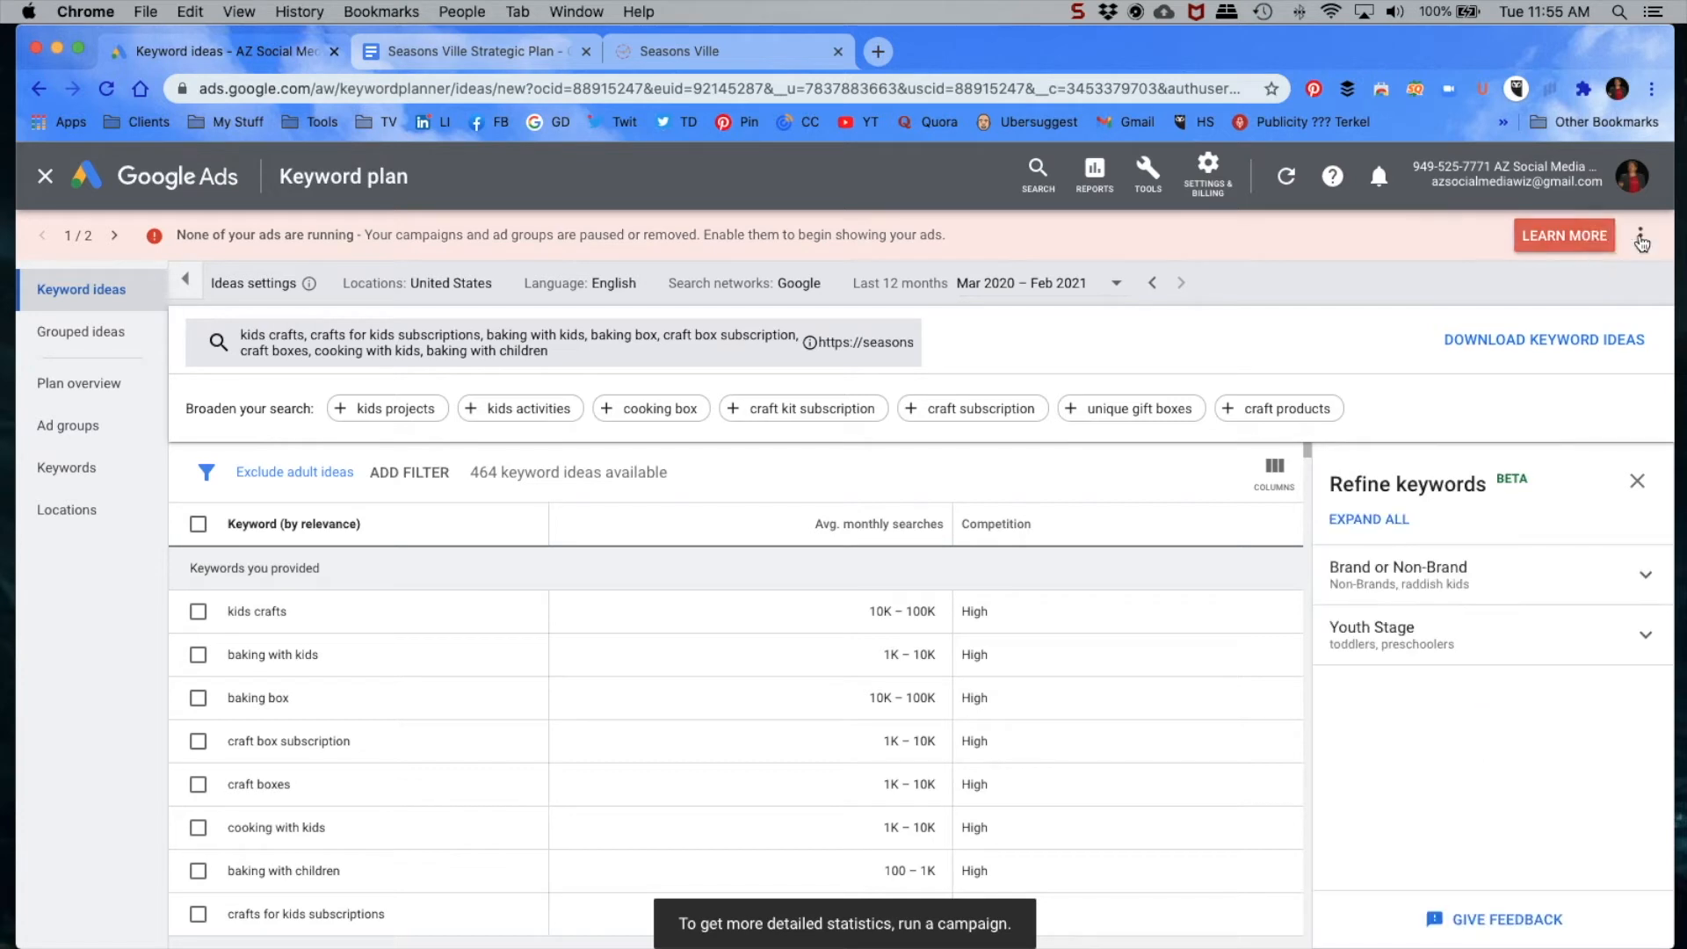
left_click(1640, 240)
left_click(1634, 242)
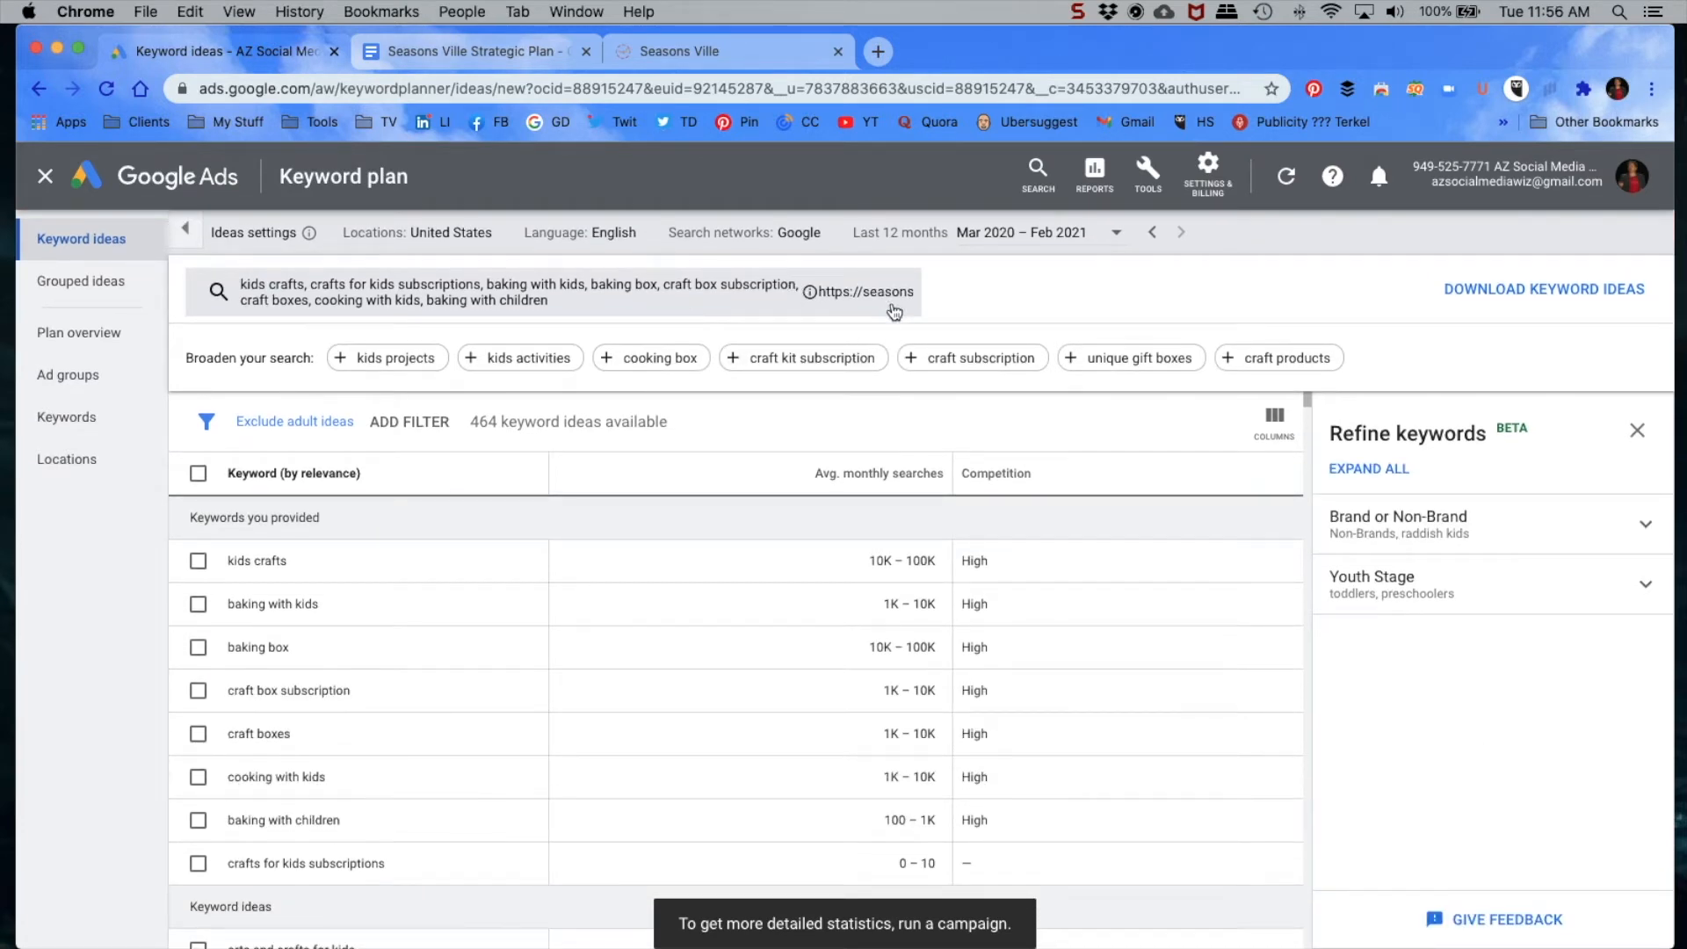
Step: View the location targeting settings for the keyword ideas and close them without changes
left_click(466, 234)
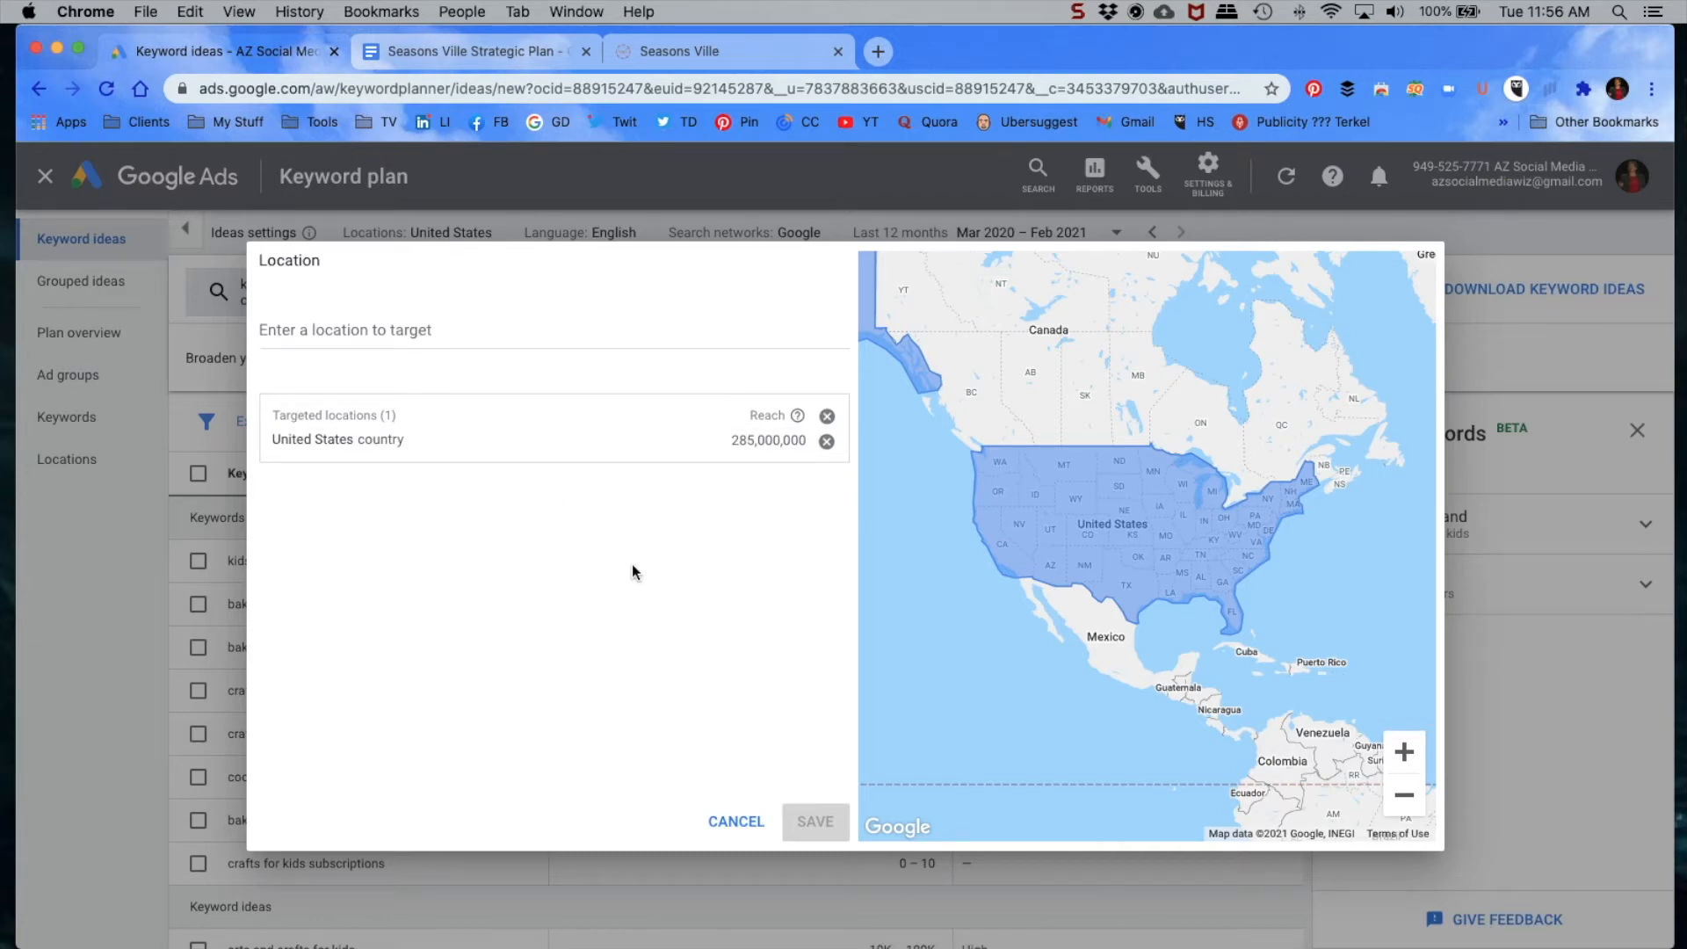
left_click(733, 823)
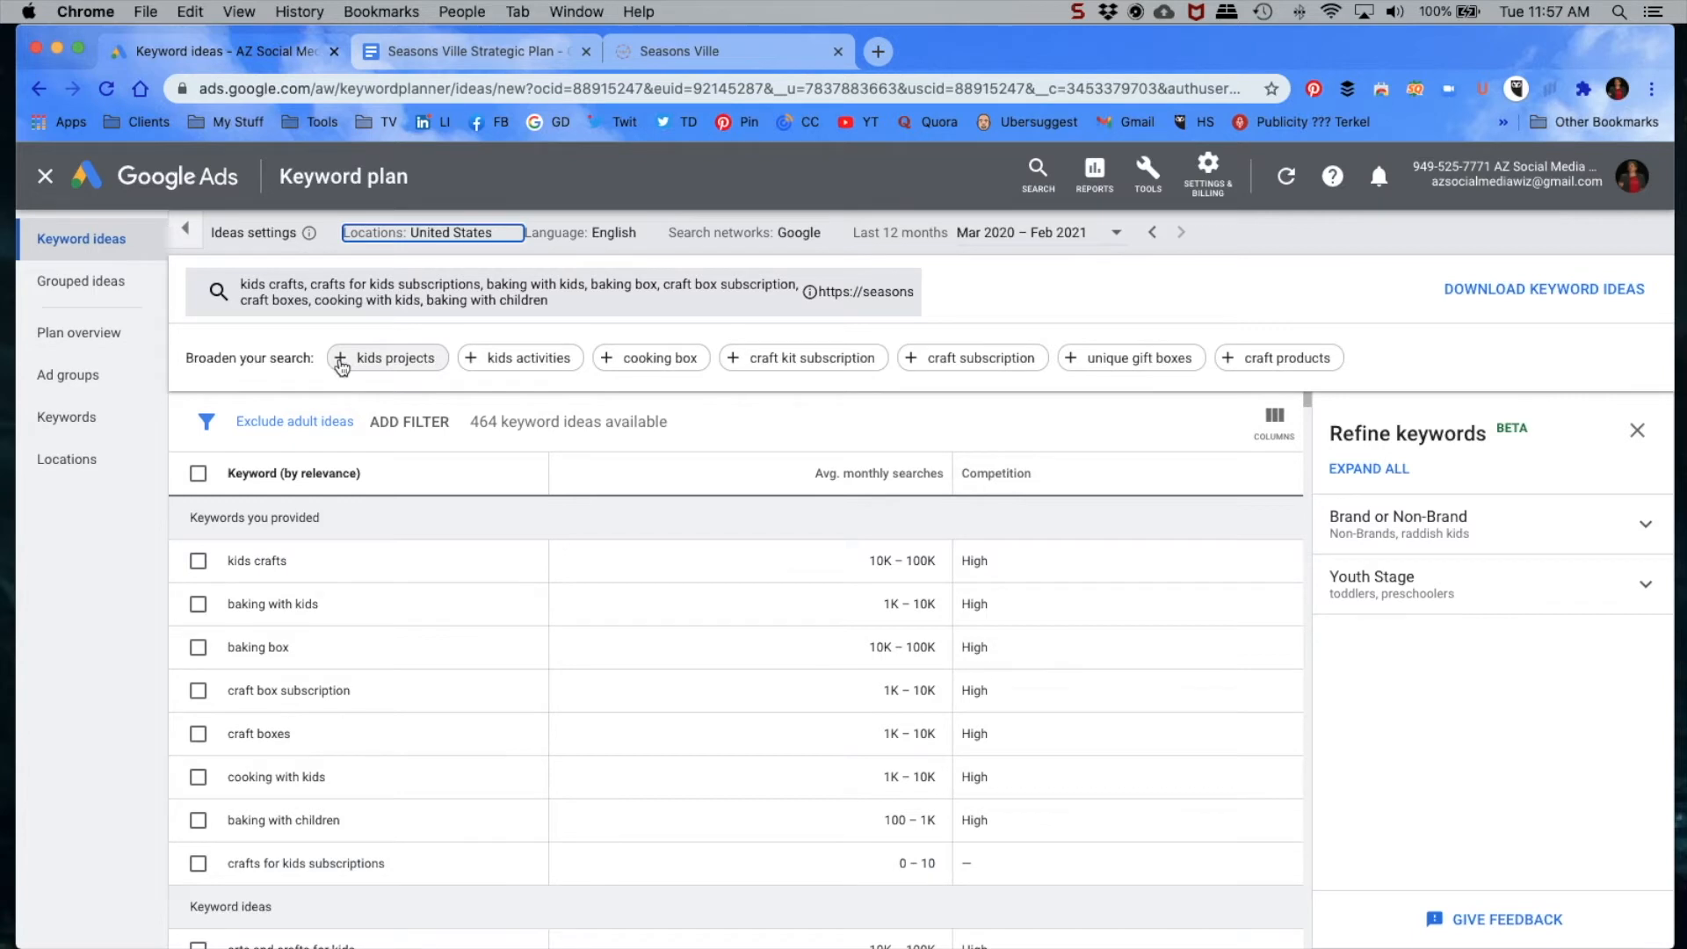
Step: Replace the seed keyword "crafts for kids subscriptions" with "cooking box" and "projects for kids", and refresh the keyword ideas
left_click(654, 357)
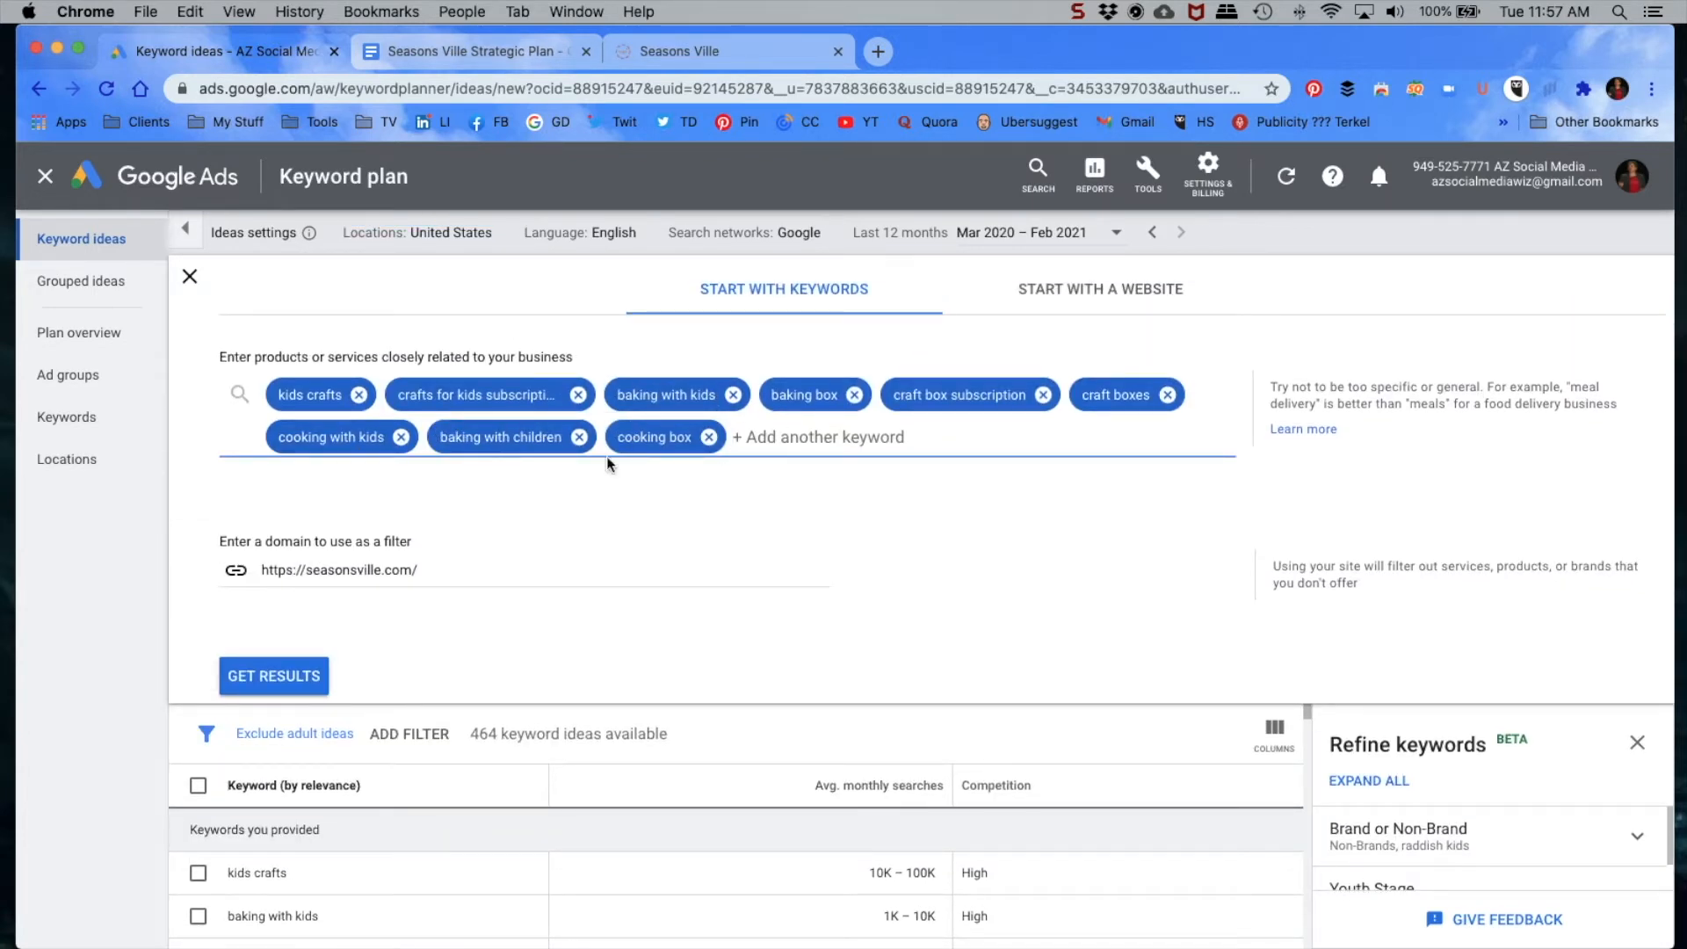
left_click(578, 394)
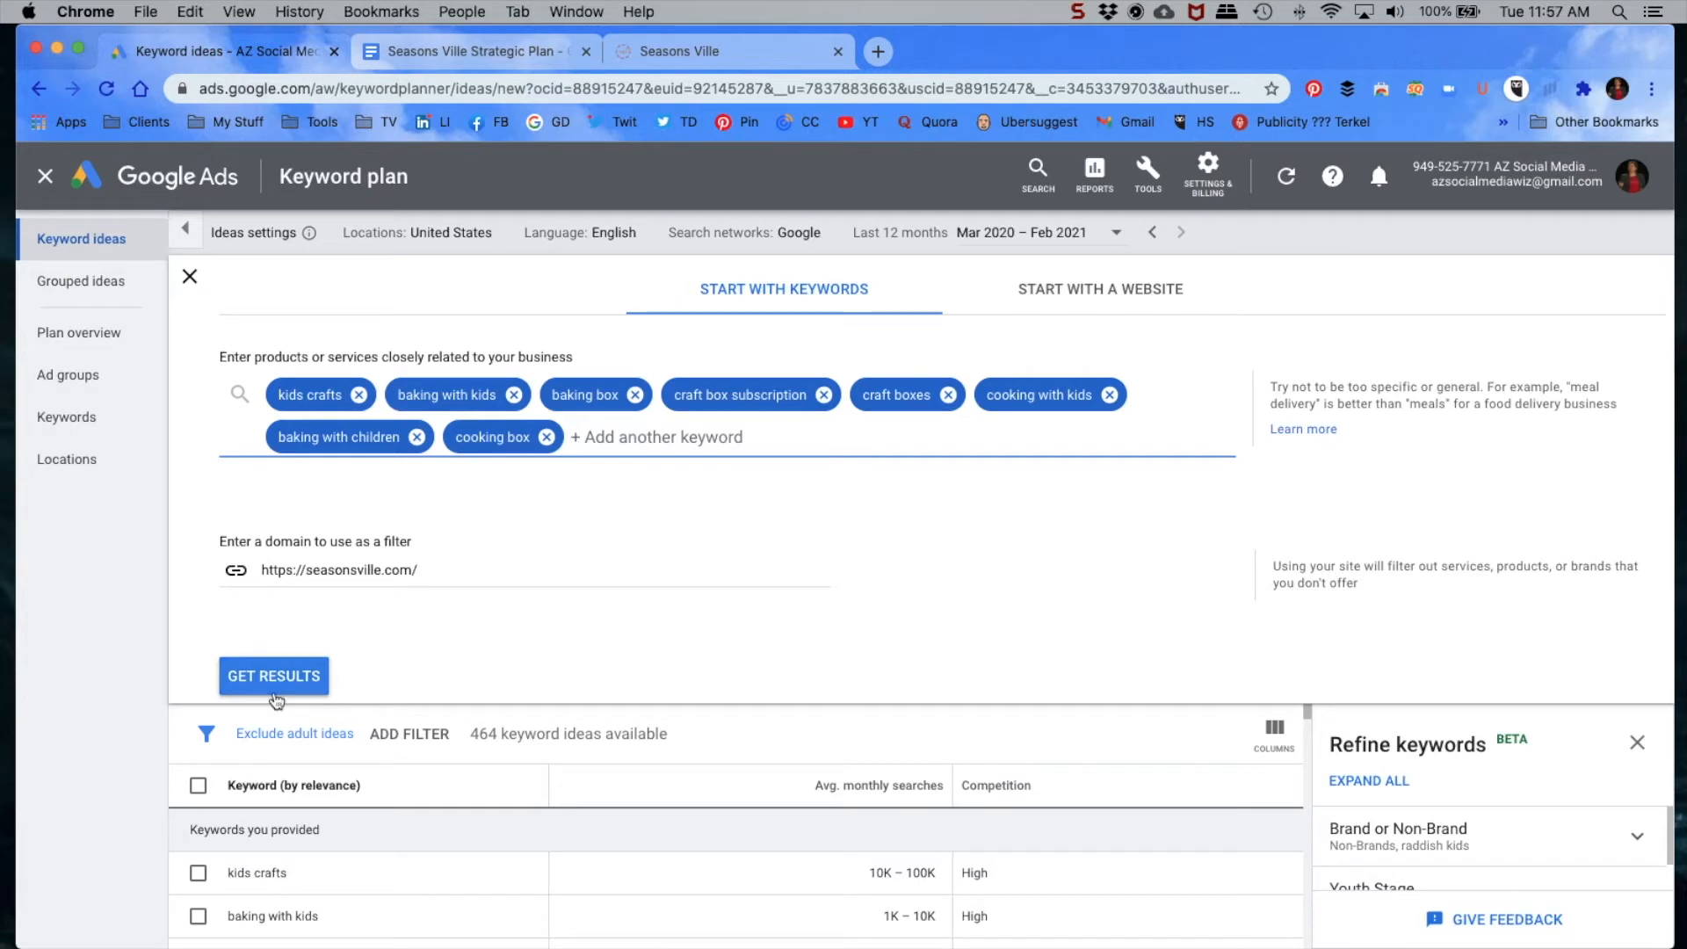
left_click(667, 451)
type("proj")
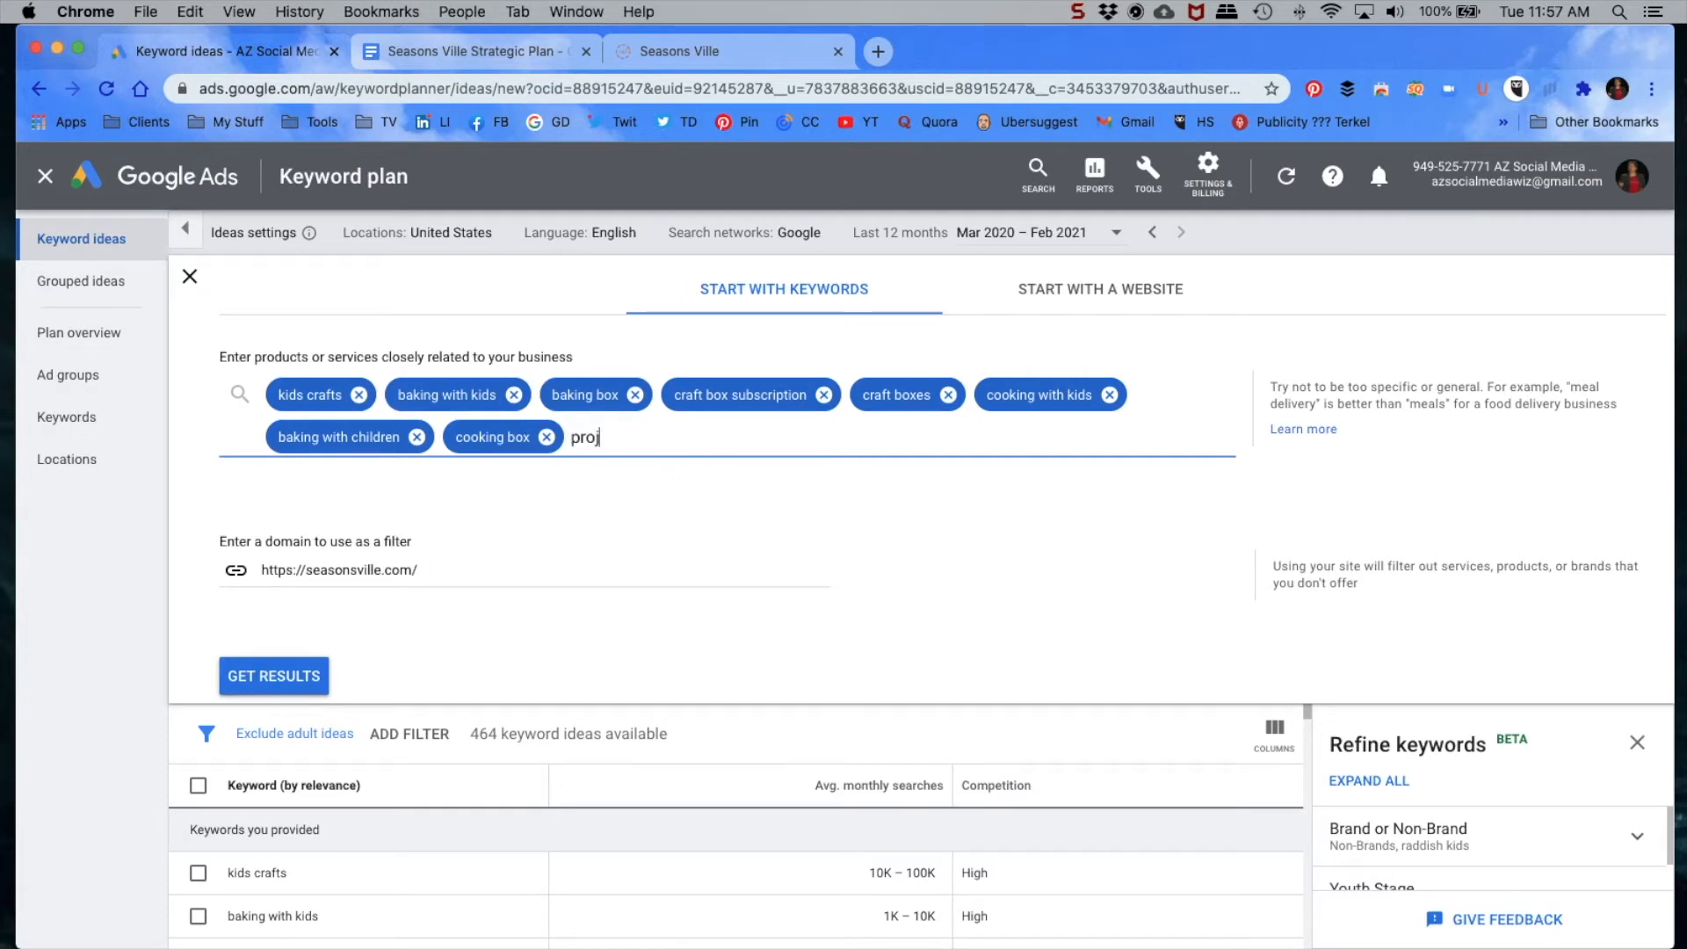
type("ects for kids")
key("Return")
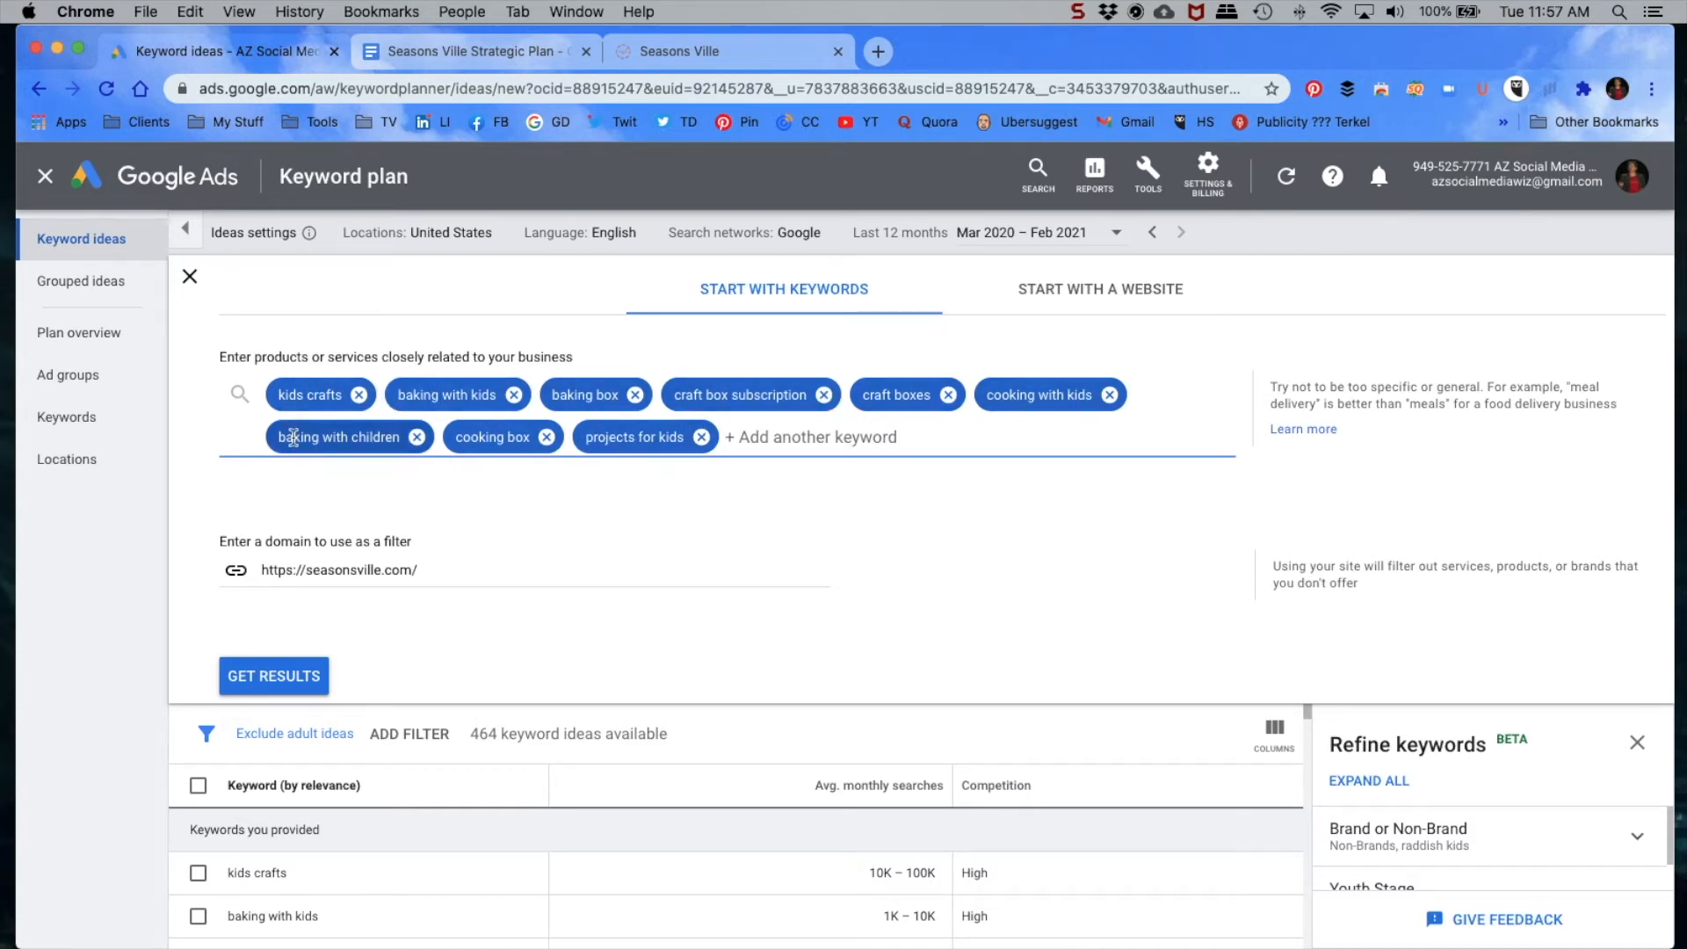
left_click(275, 679)
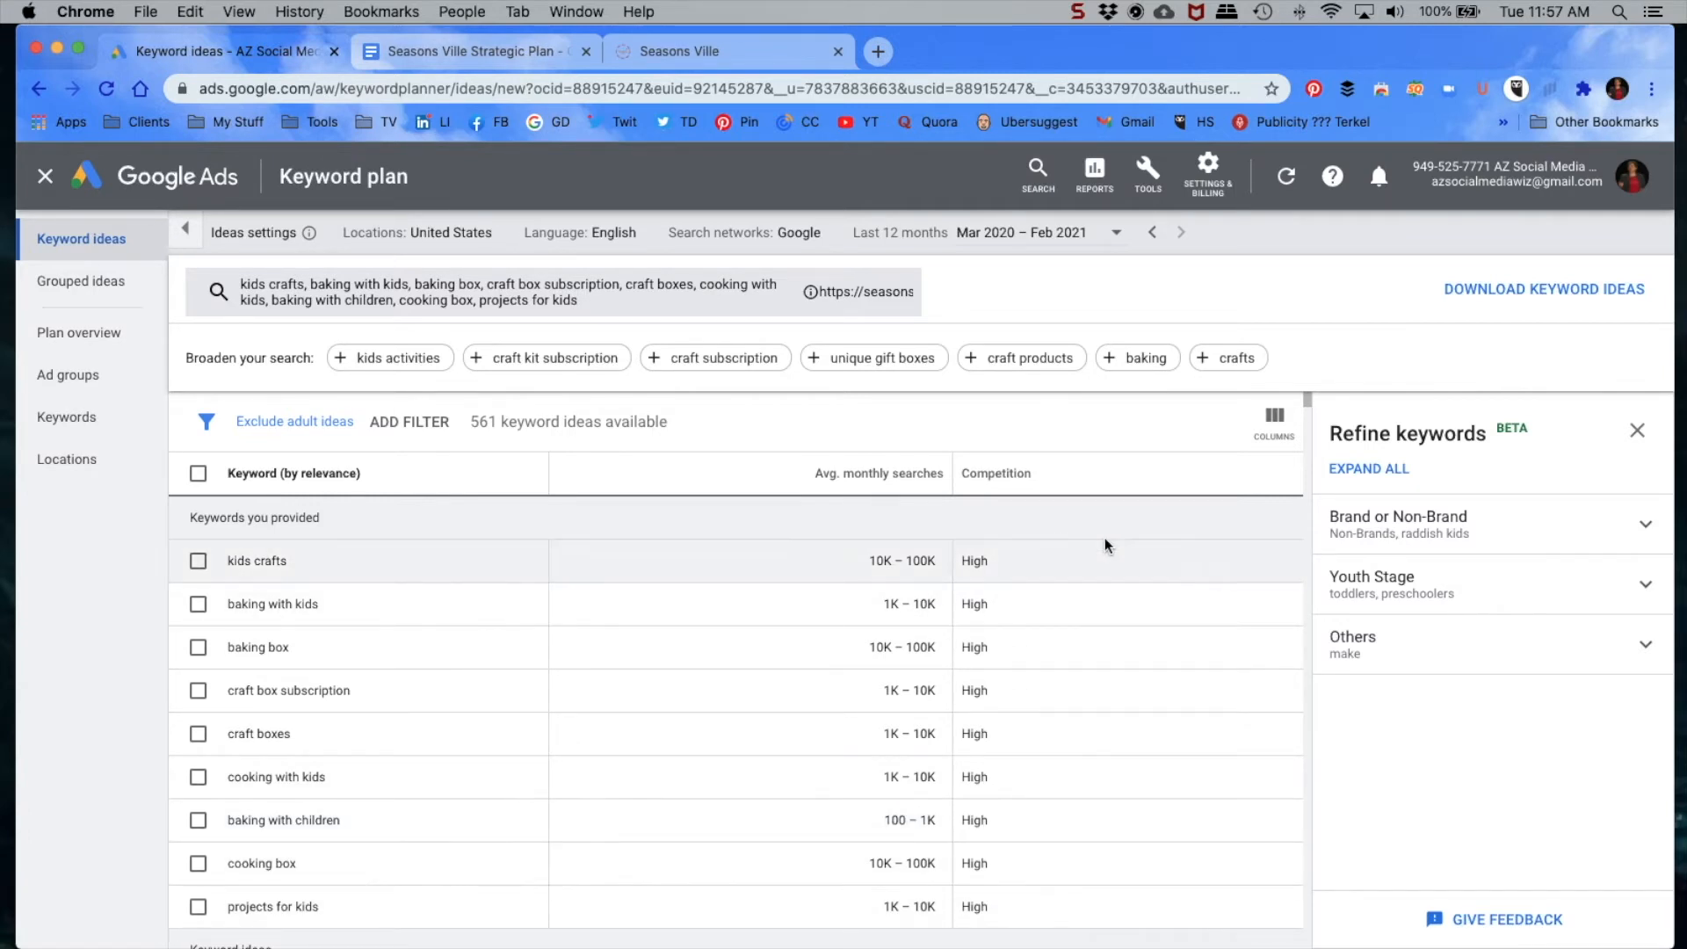
Step: Add the suggested keyword "craft kit subscription", remove "baking with children", and refresh the keyword ideas
scroll(1104, 540, "down", 1)
scroll(1105, 539, "down", 1)
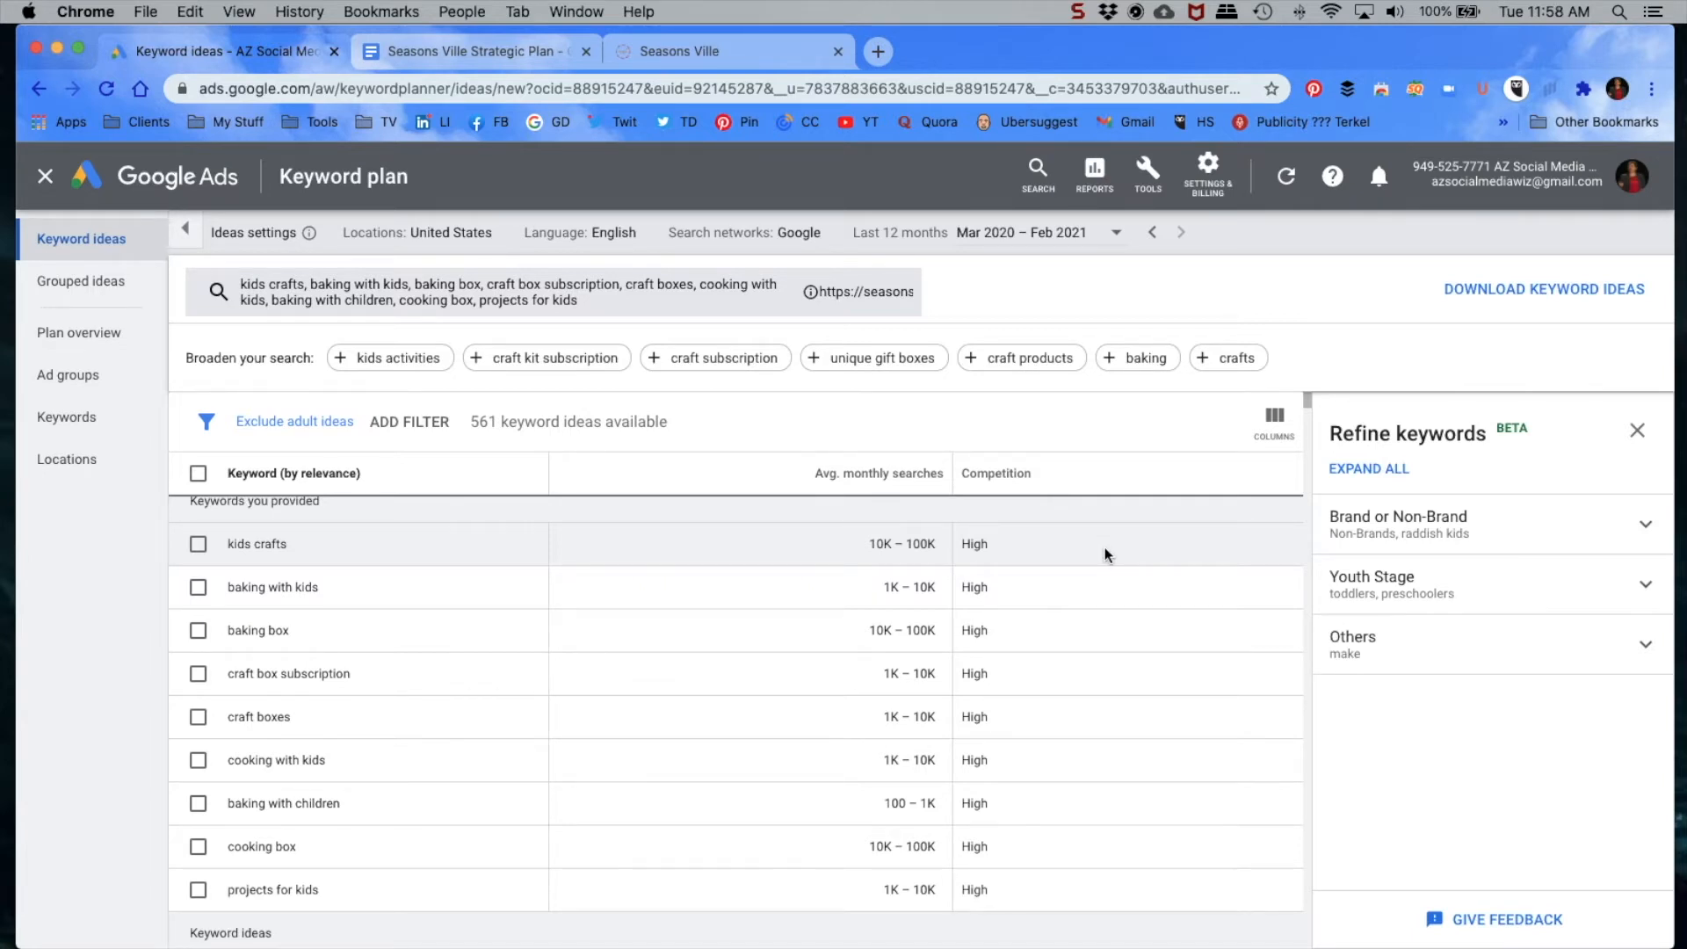
left_click(477, 358)
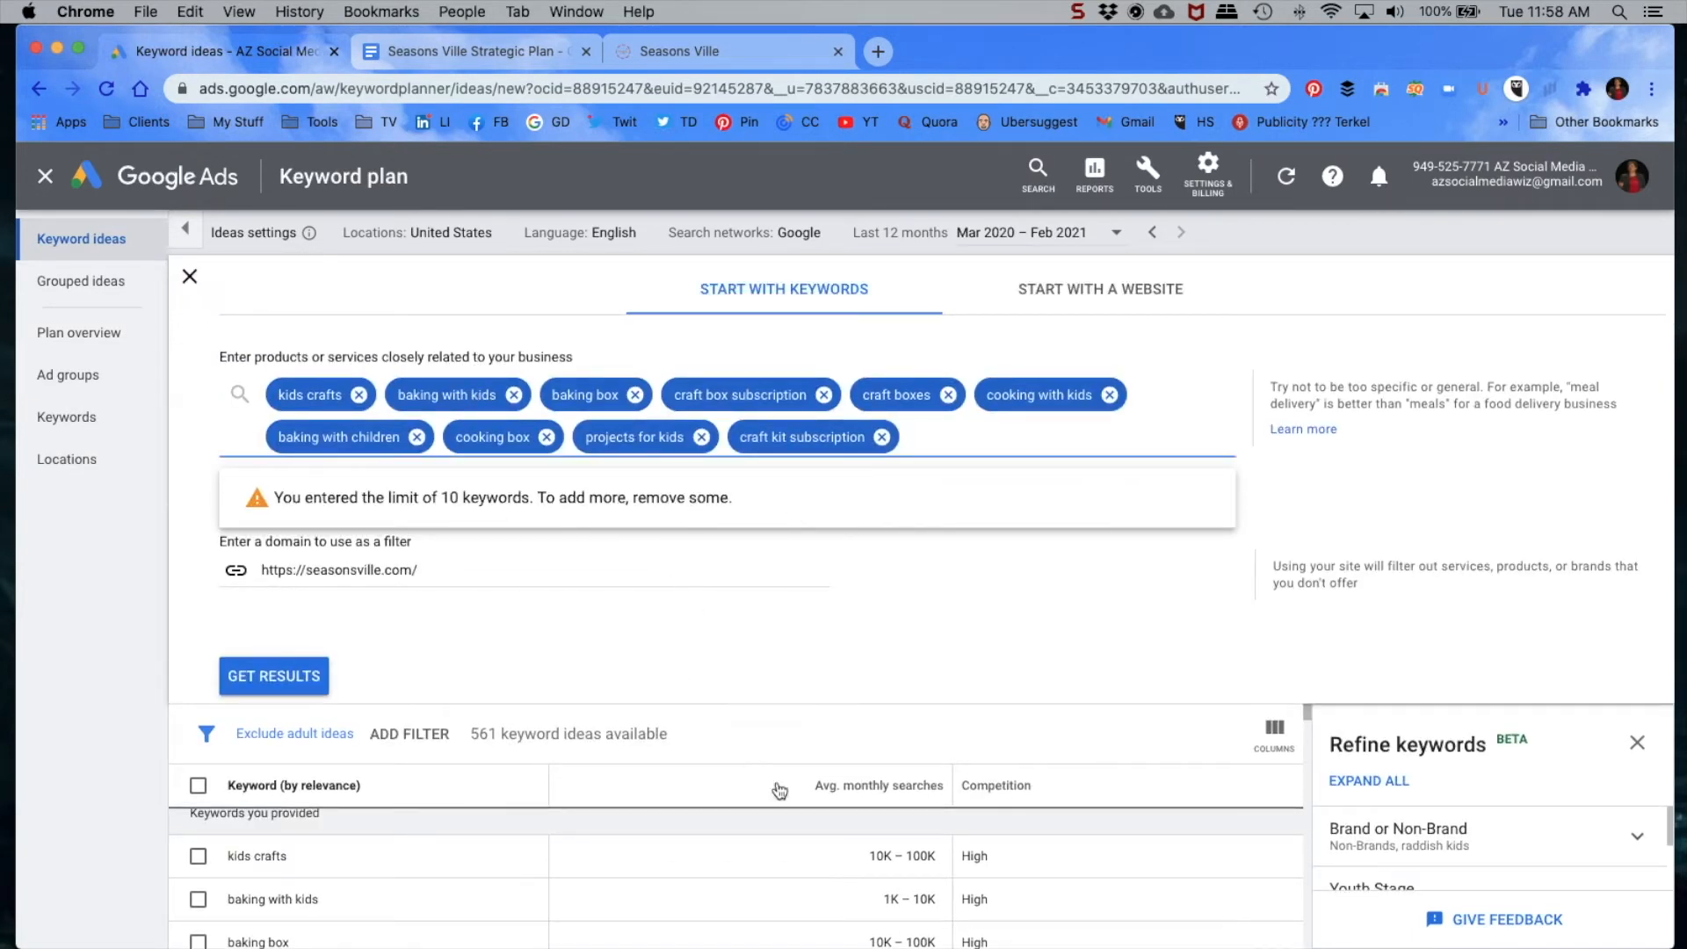
scroll(446, 825, "down", 2)
scroll(481, 858, "down", 3)
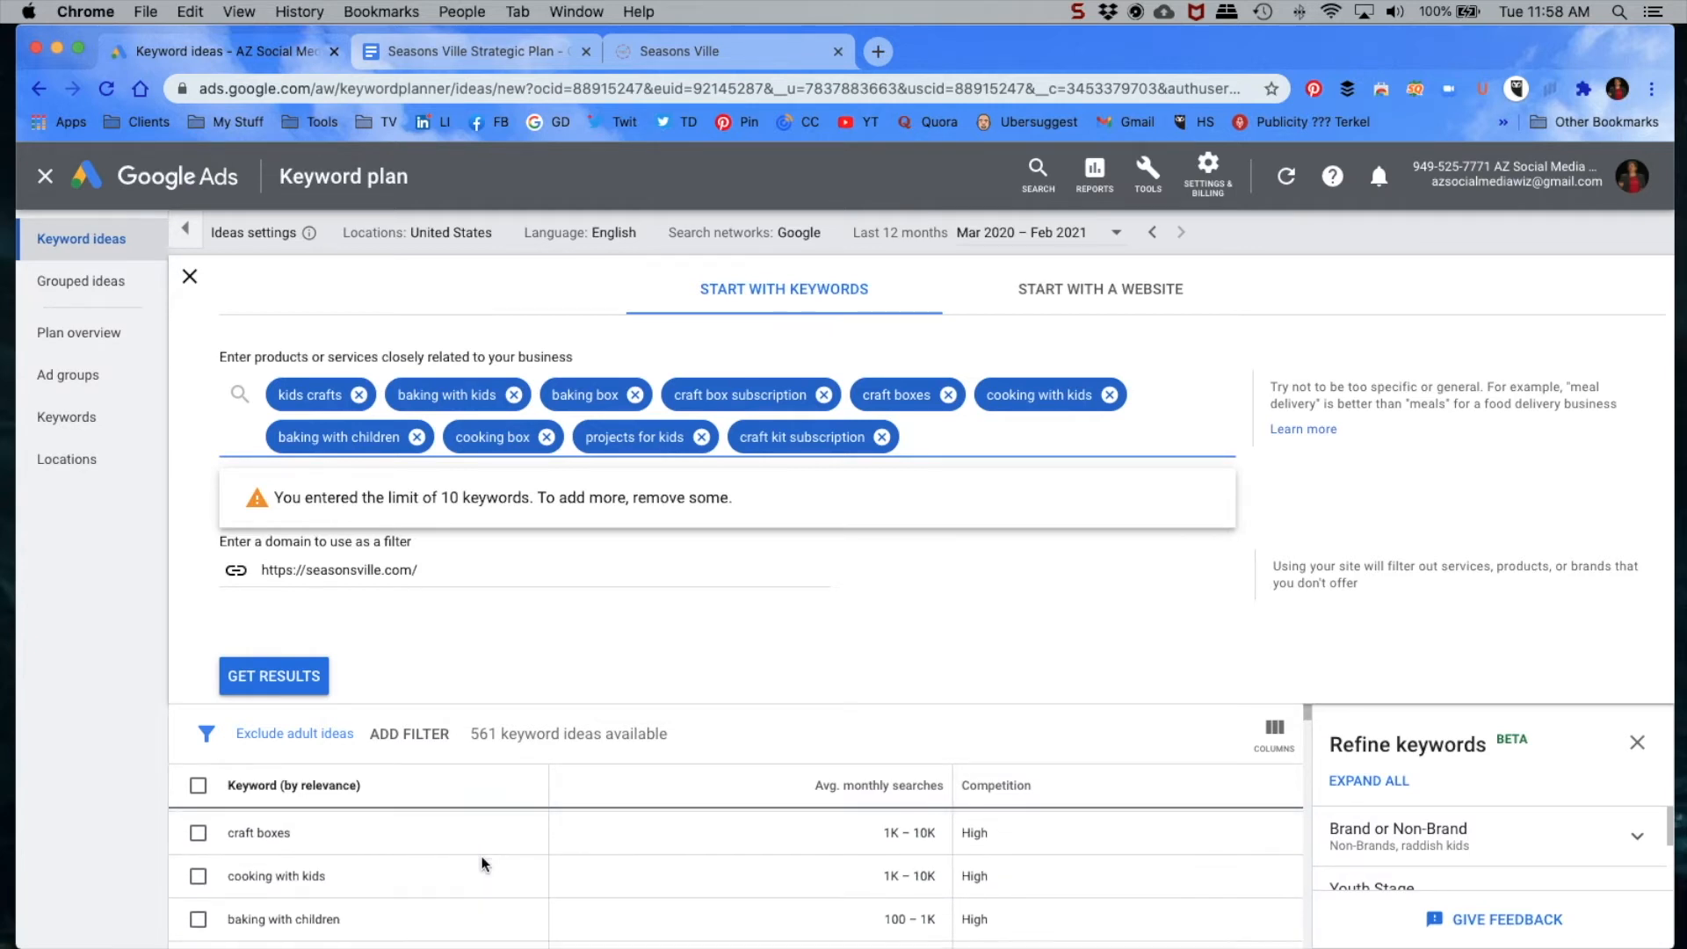
scroll(482, 863, "up", 5)
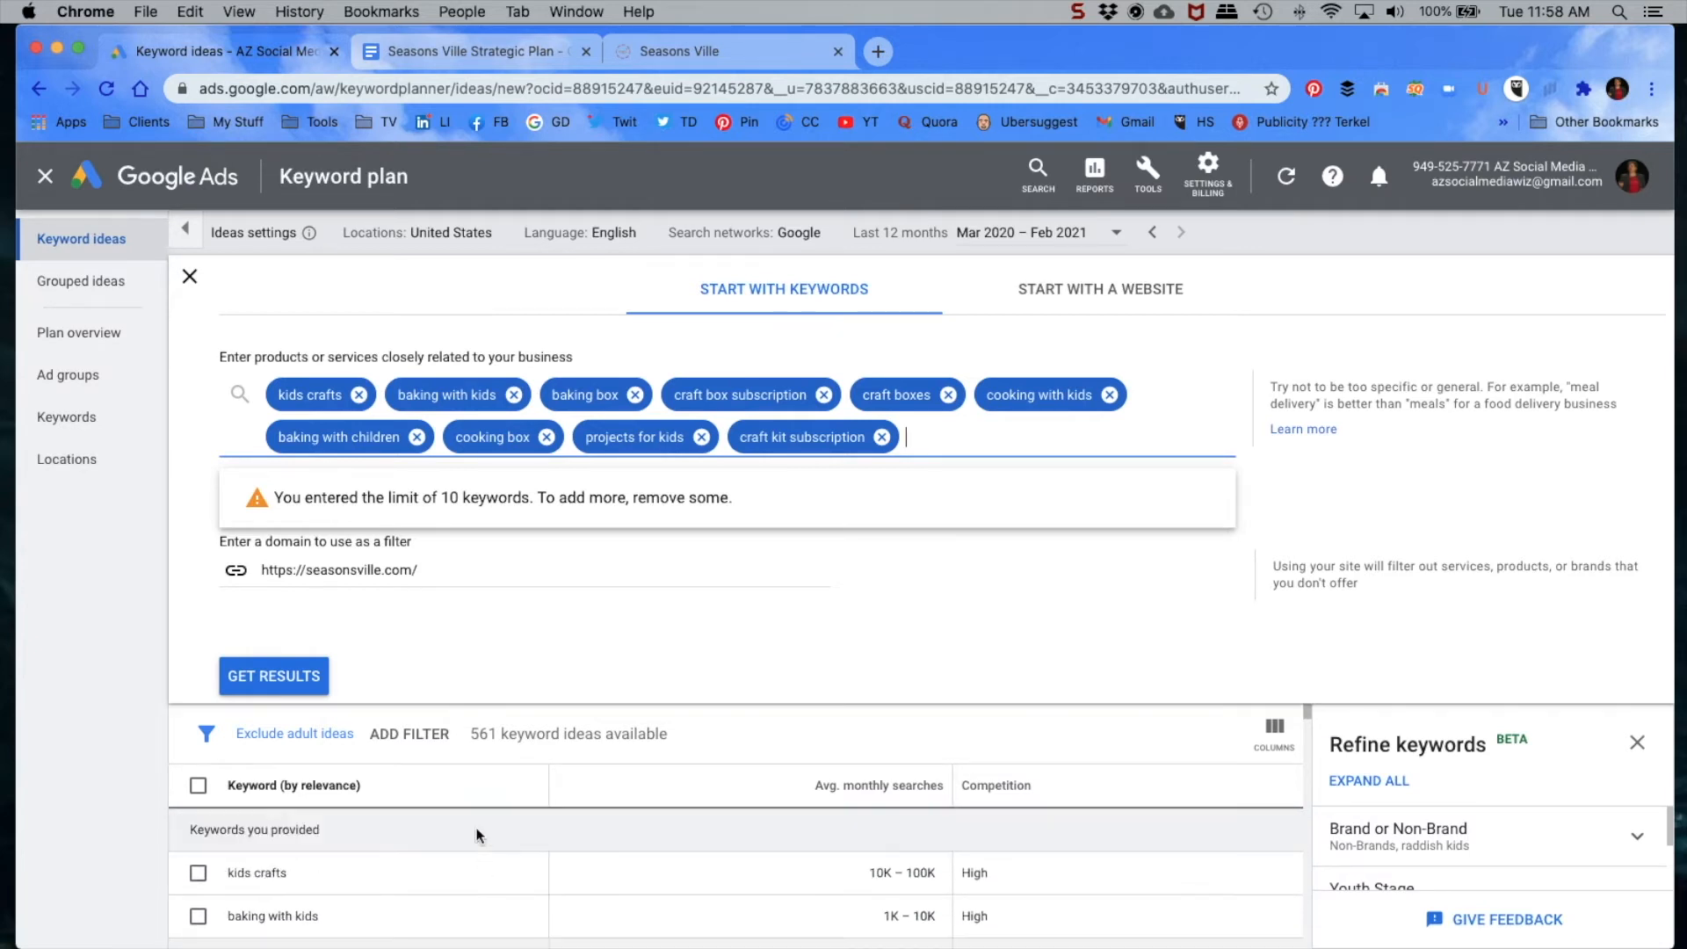
left_click(415, 436)
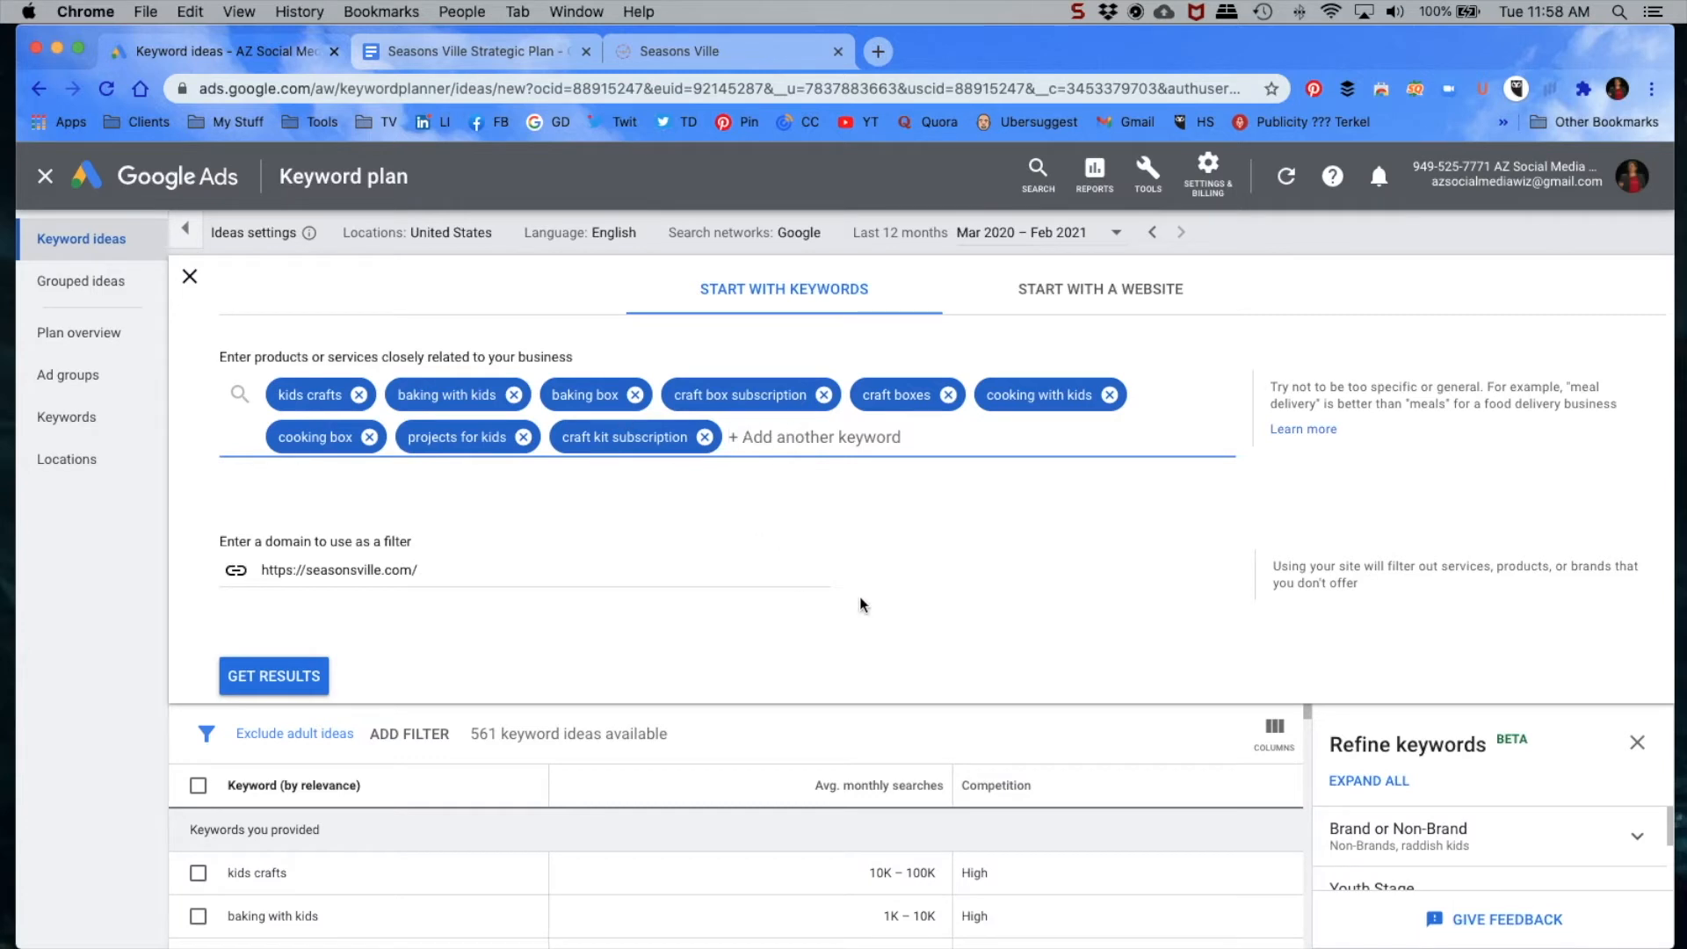
left_click(263, 678)
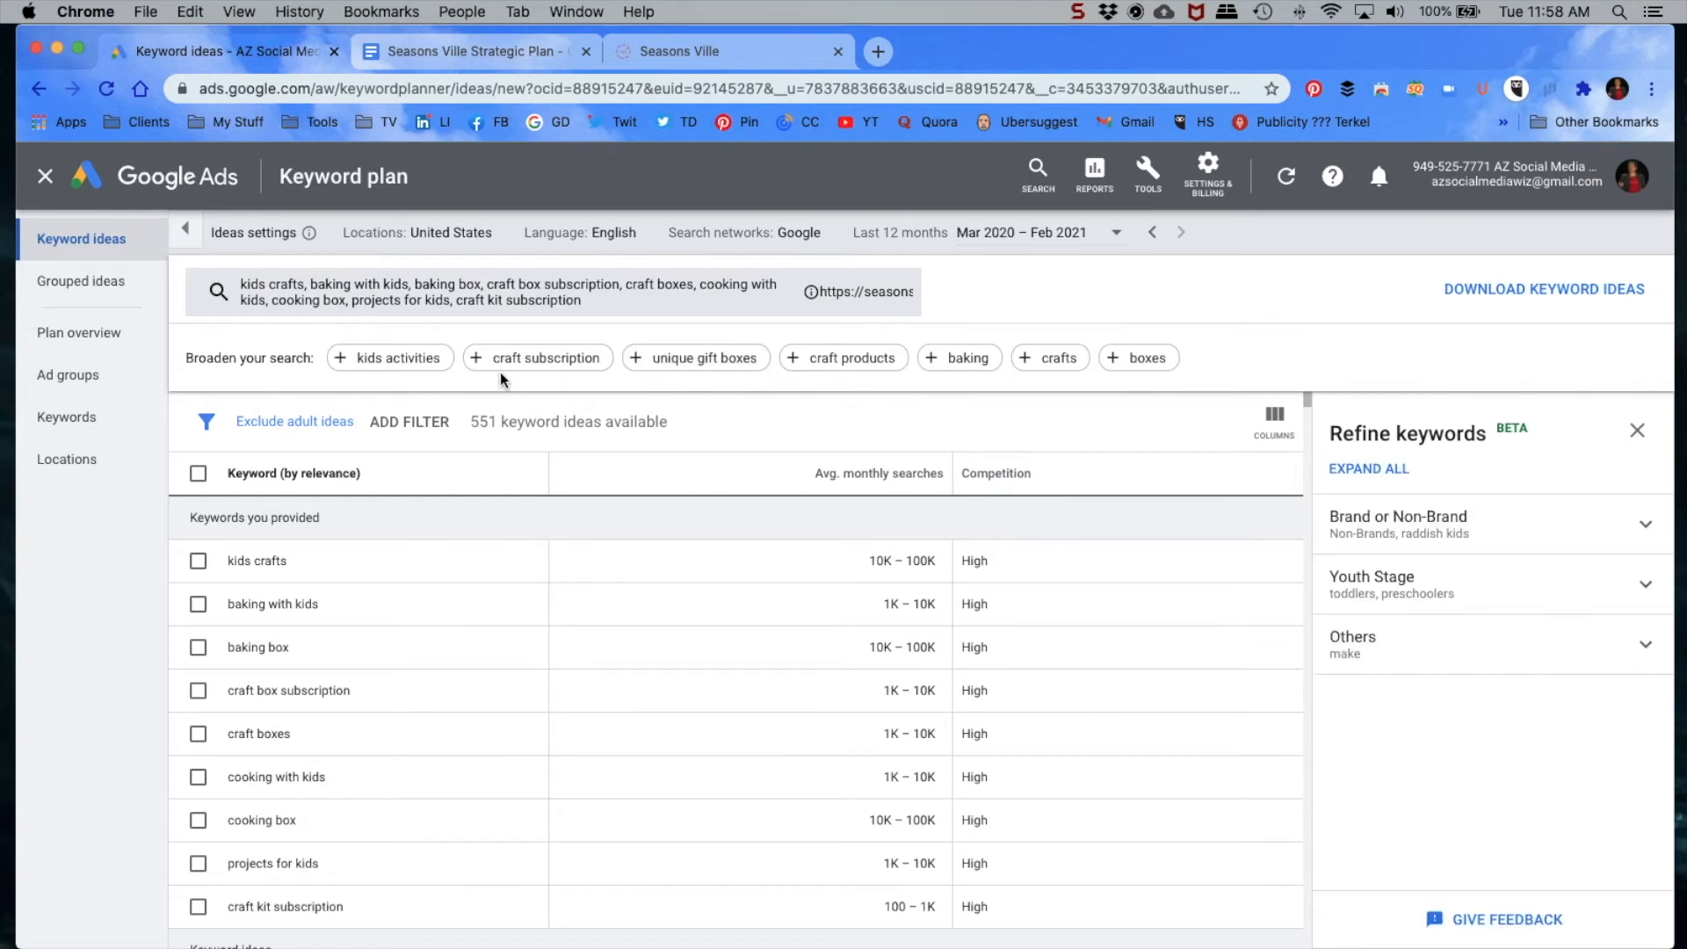
Step: Broaden the search with the suggested keyword "craft subscription" and refresh the keyword ideas
left_click(479, 358)
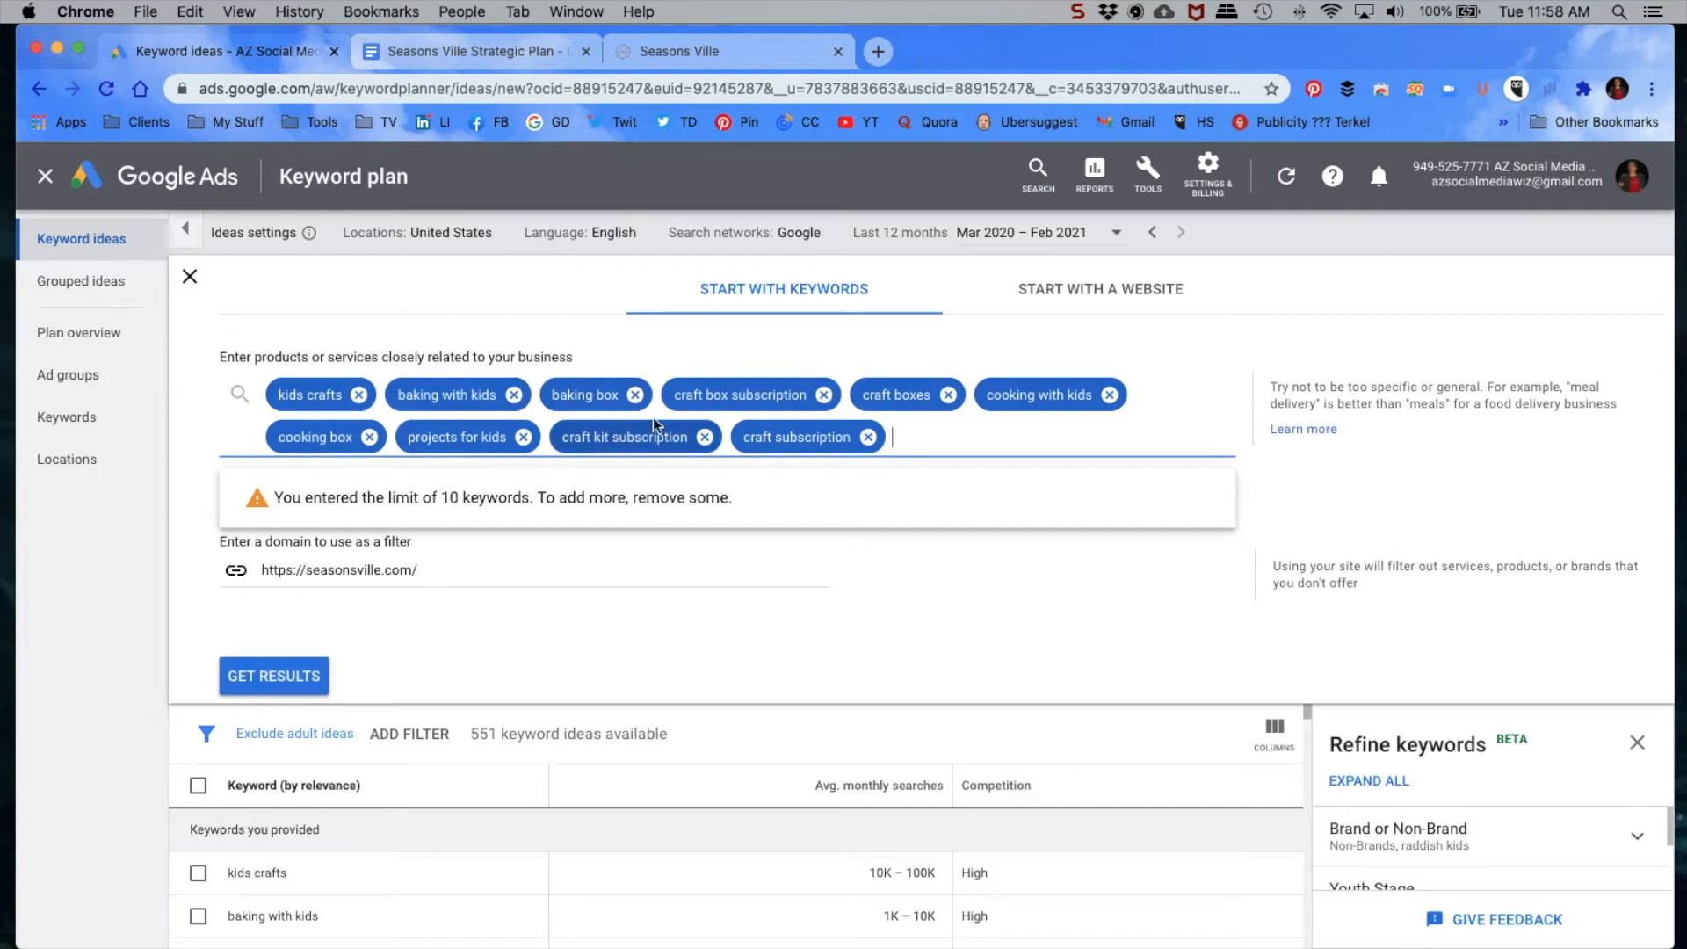
left_click(283, 694)
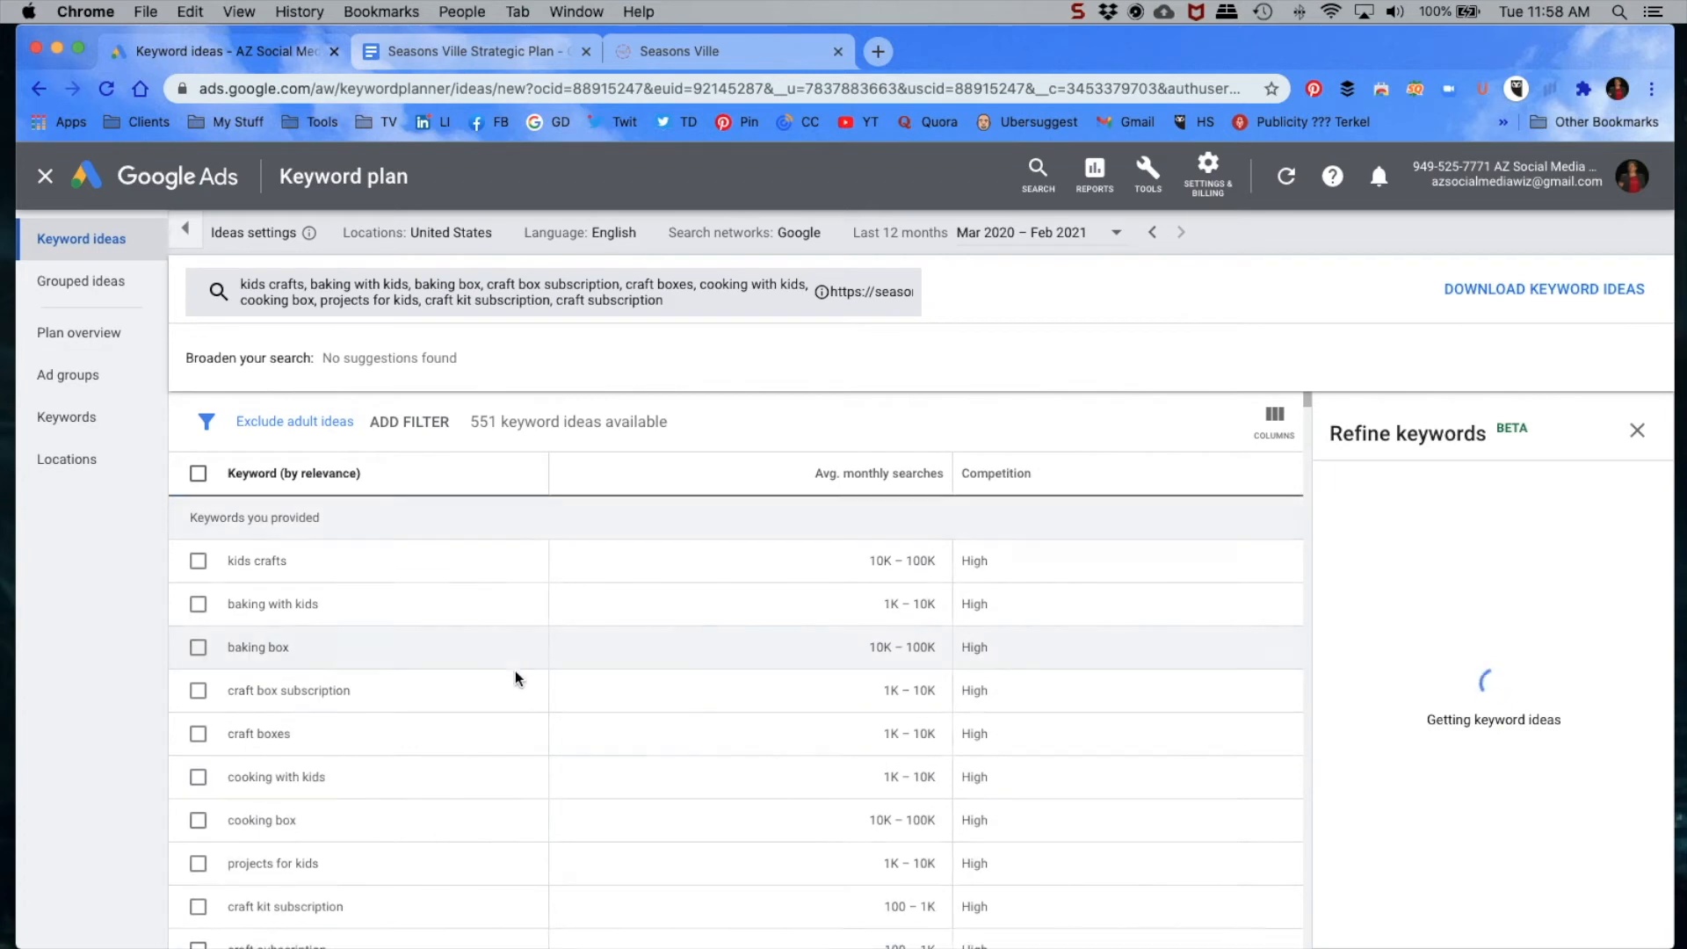
Step: Examine the average monthly searches and competition of the provided keywords and the suggested keyword ideas
scroll(639, 716, "down", 3)
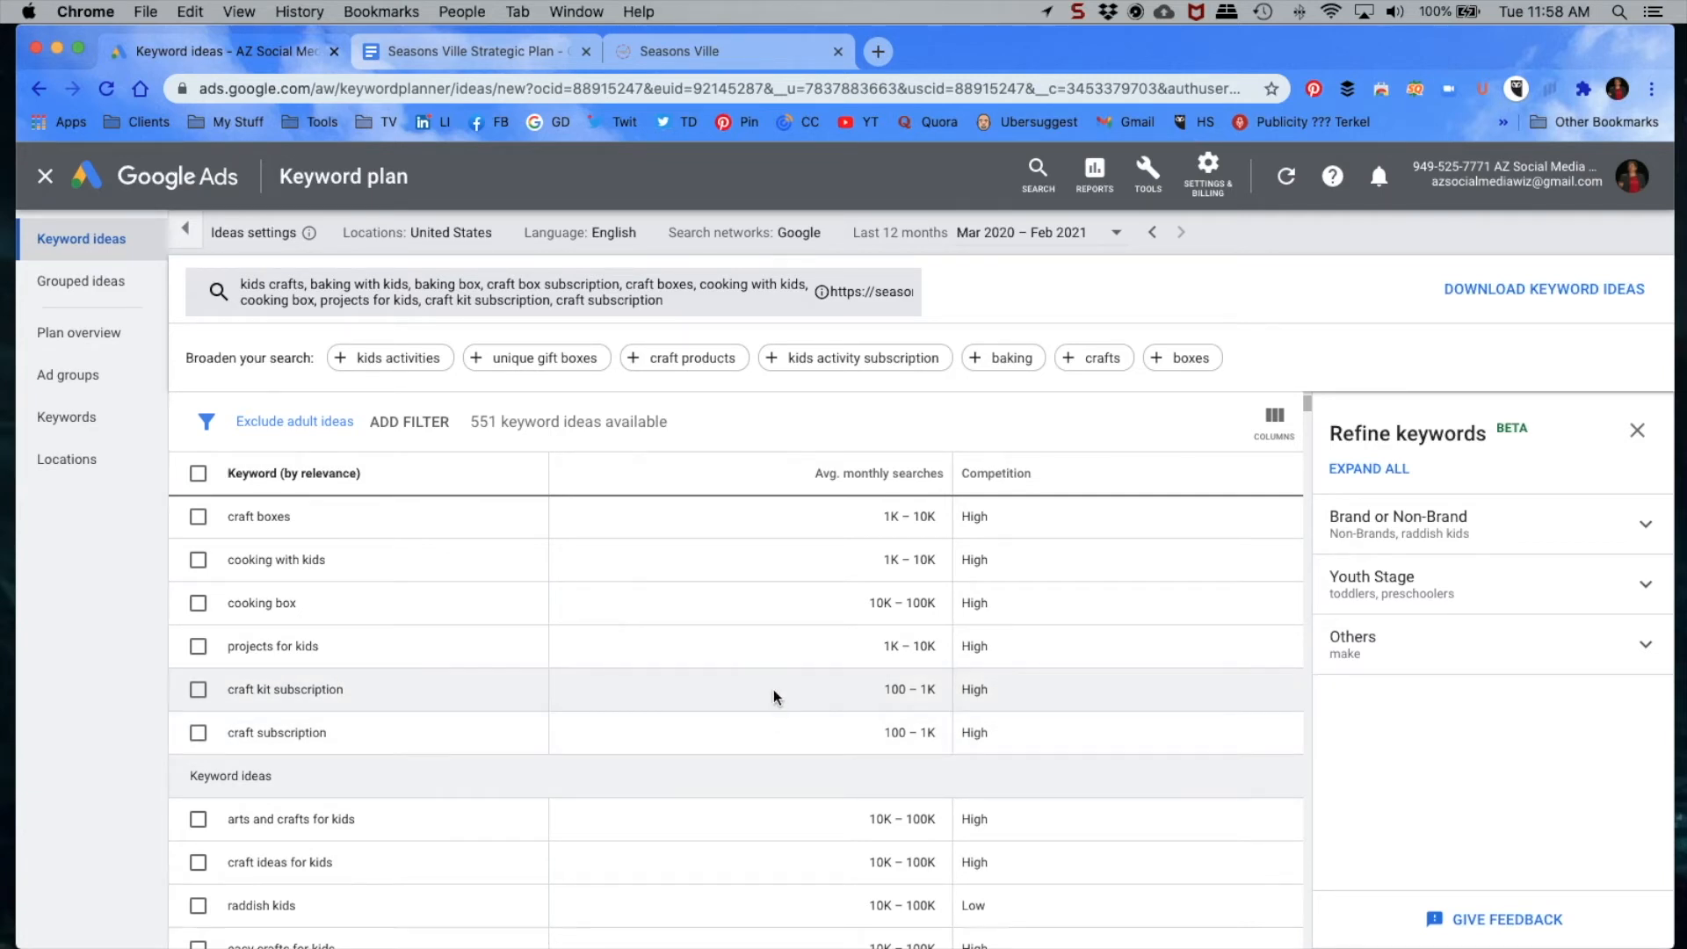
scroll(795, 720, "down", 1)
scroll(798, 728, "down", 6)
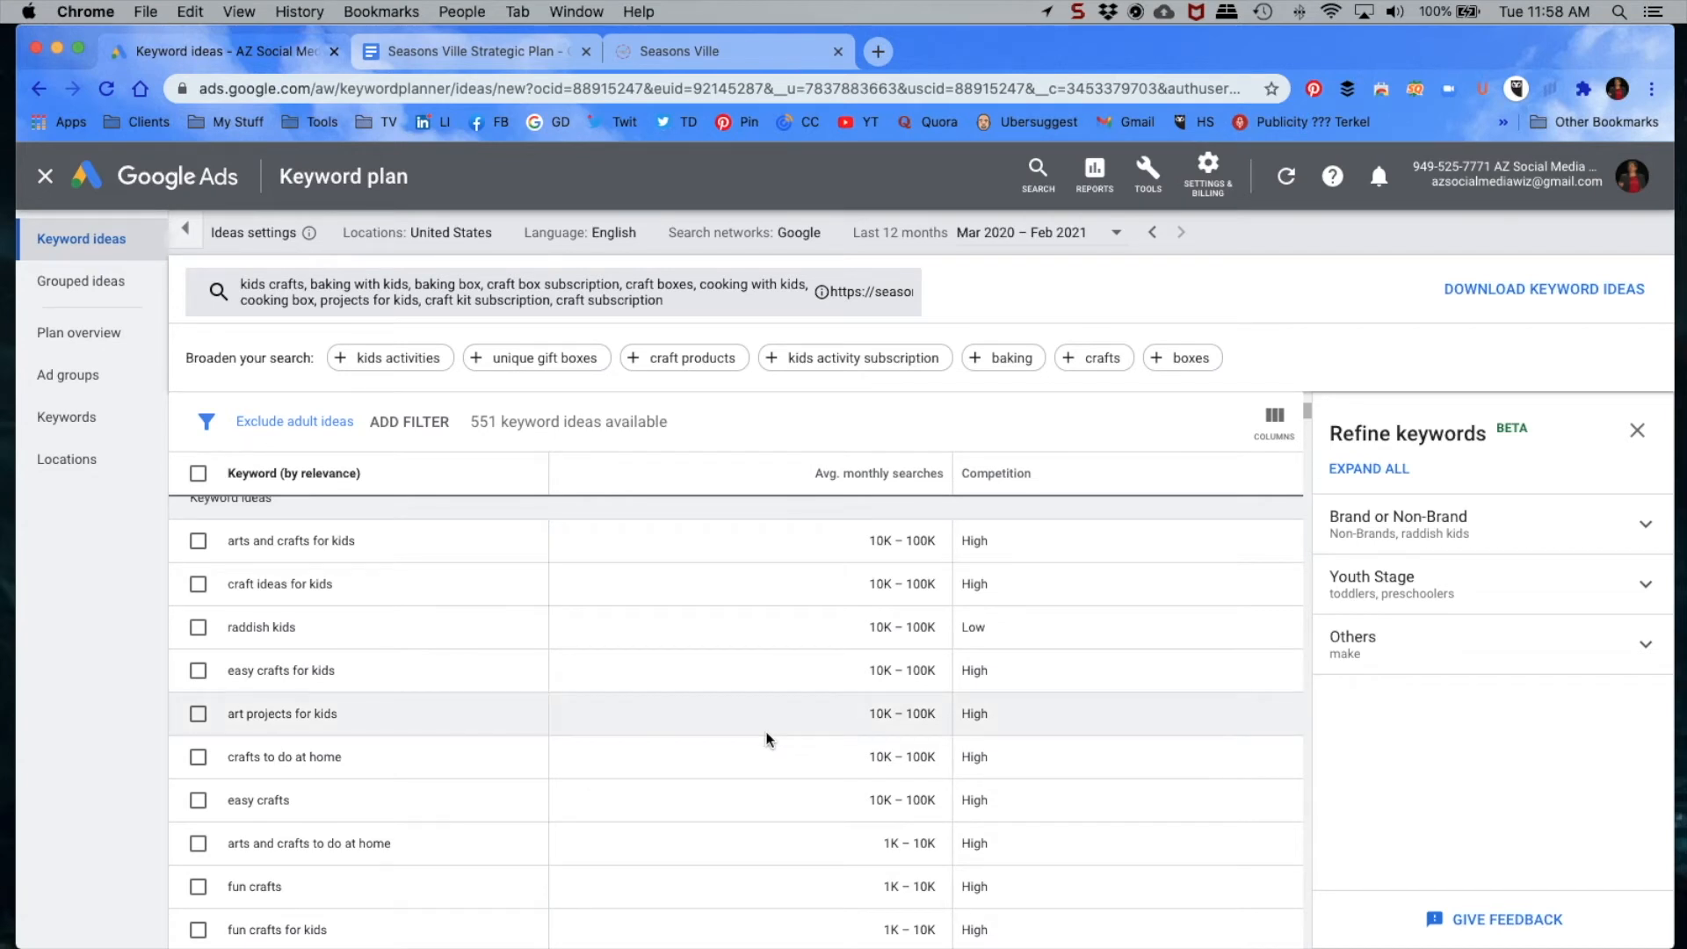
scroll(736, 742, "down", 4)
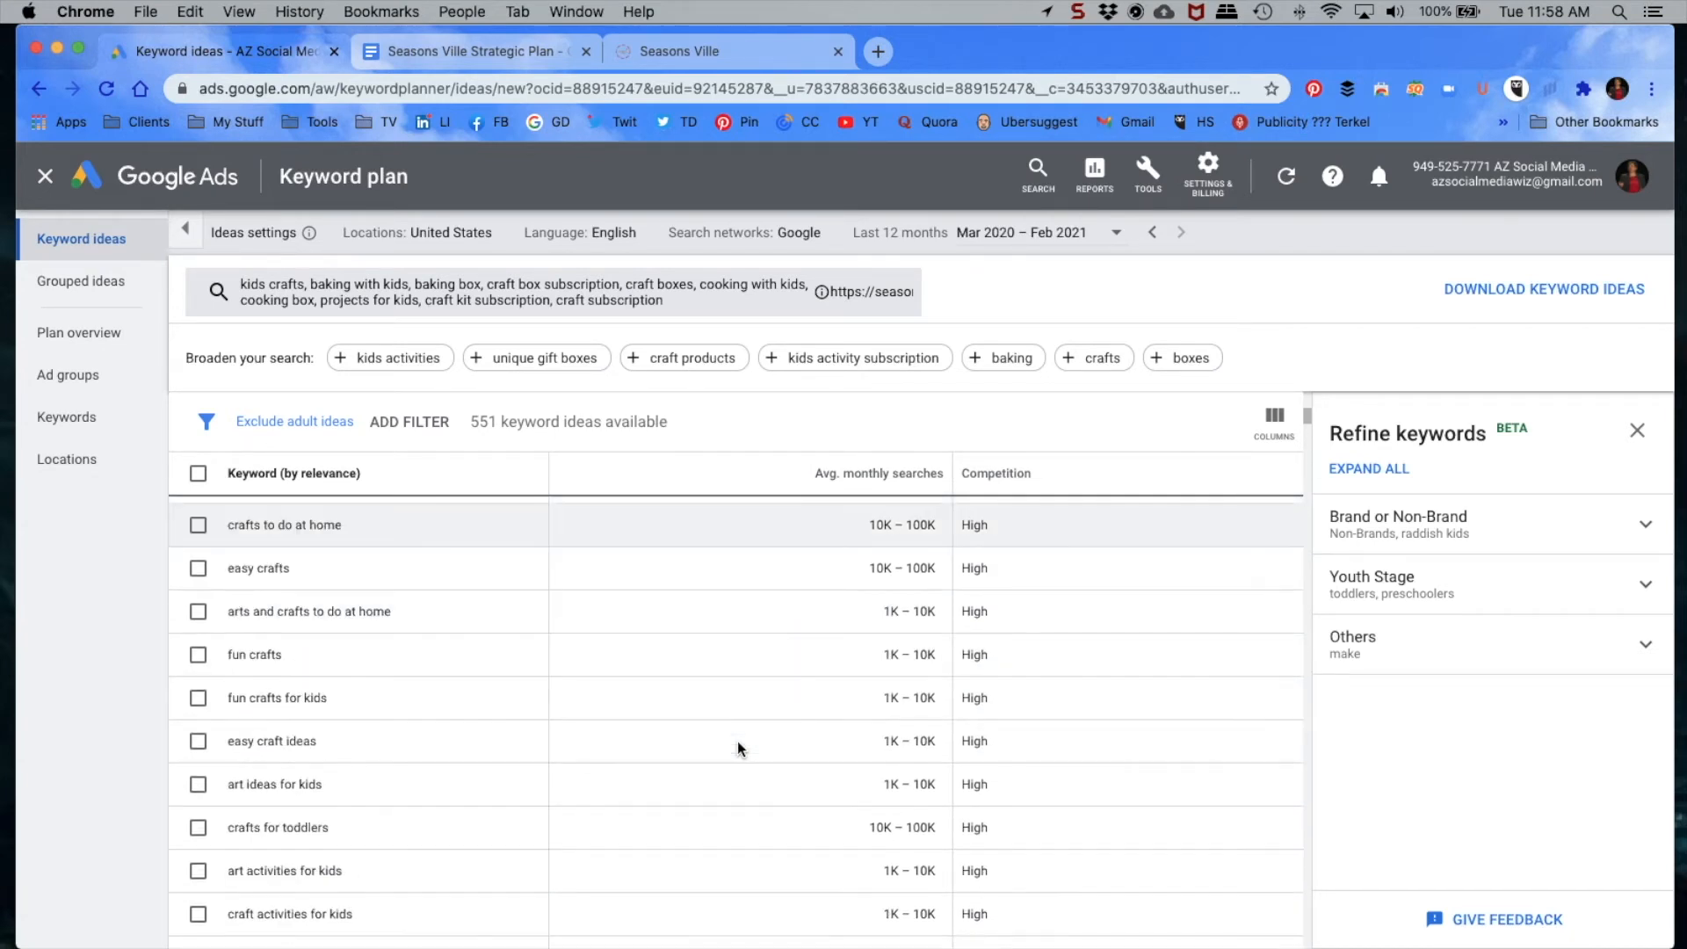
scroll(746, 752, "down", 1)
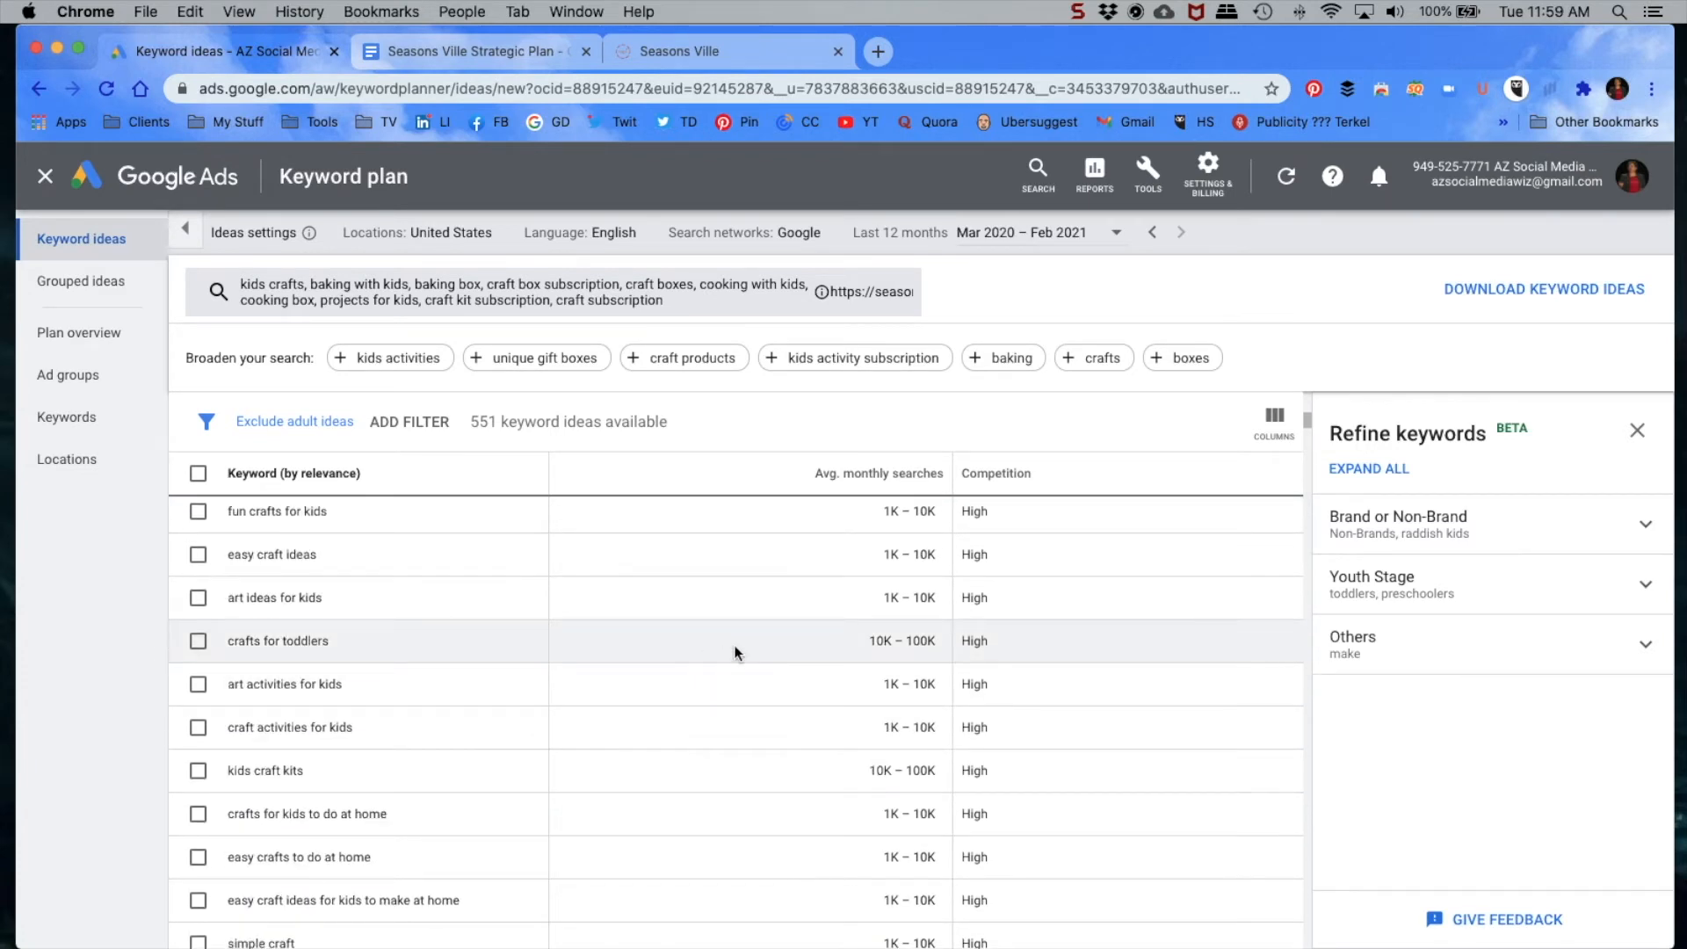
scroll(773, 746, "down", 2)
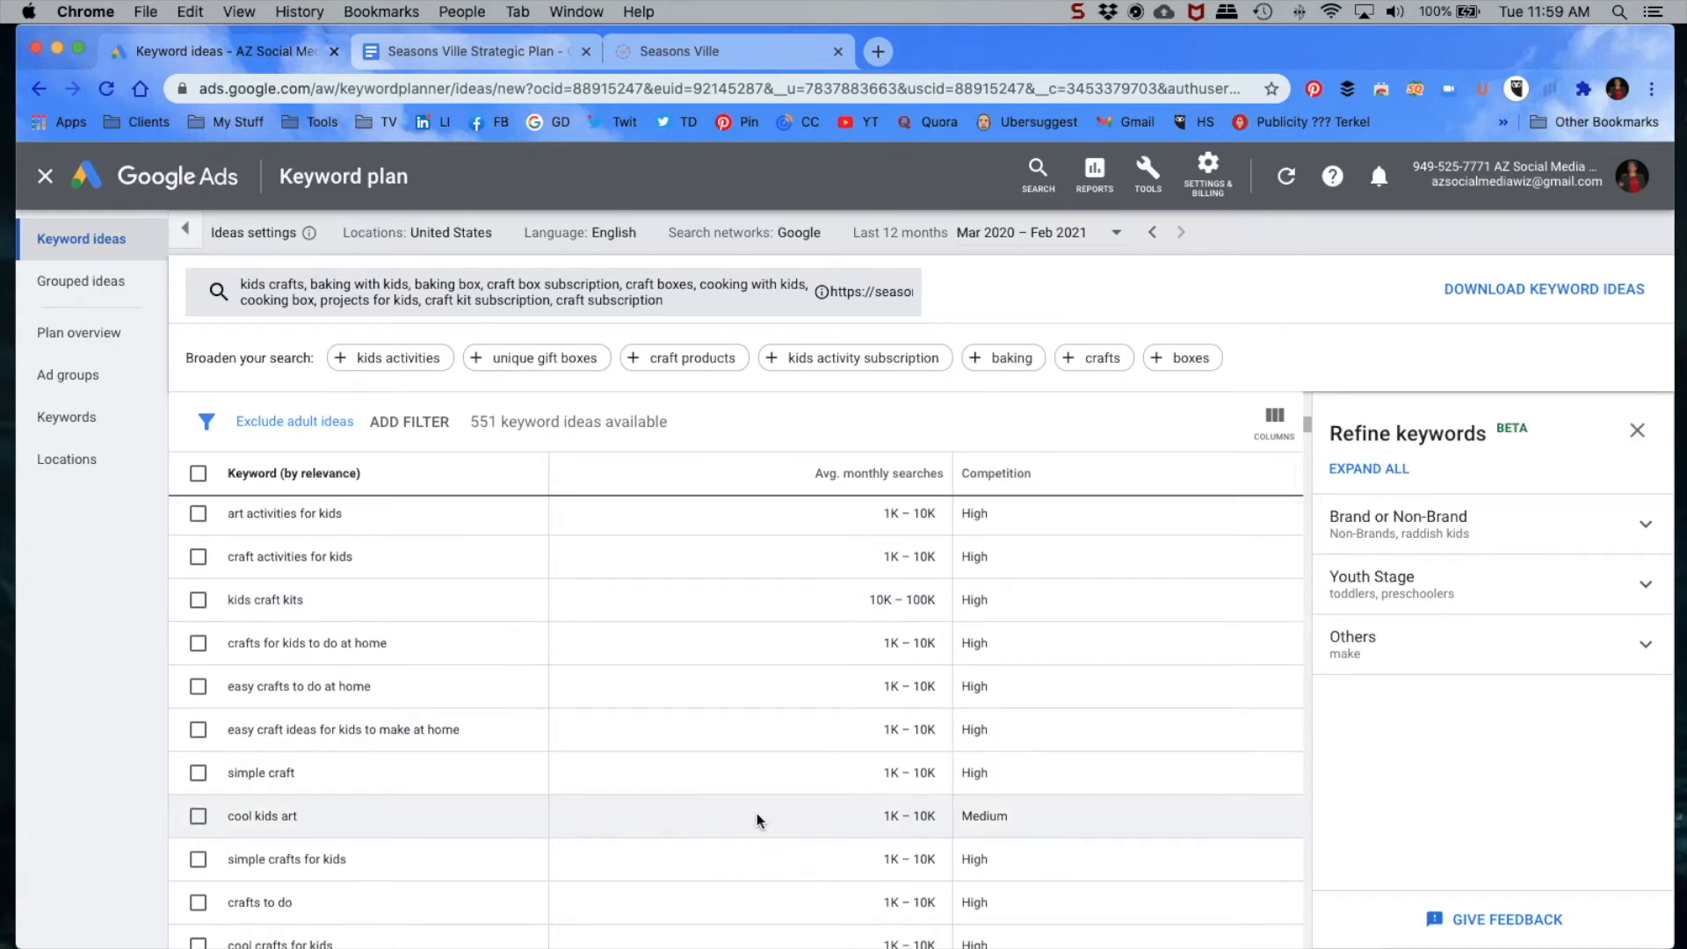
scroll(756, 814, "down", 2)
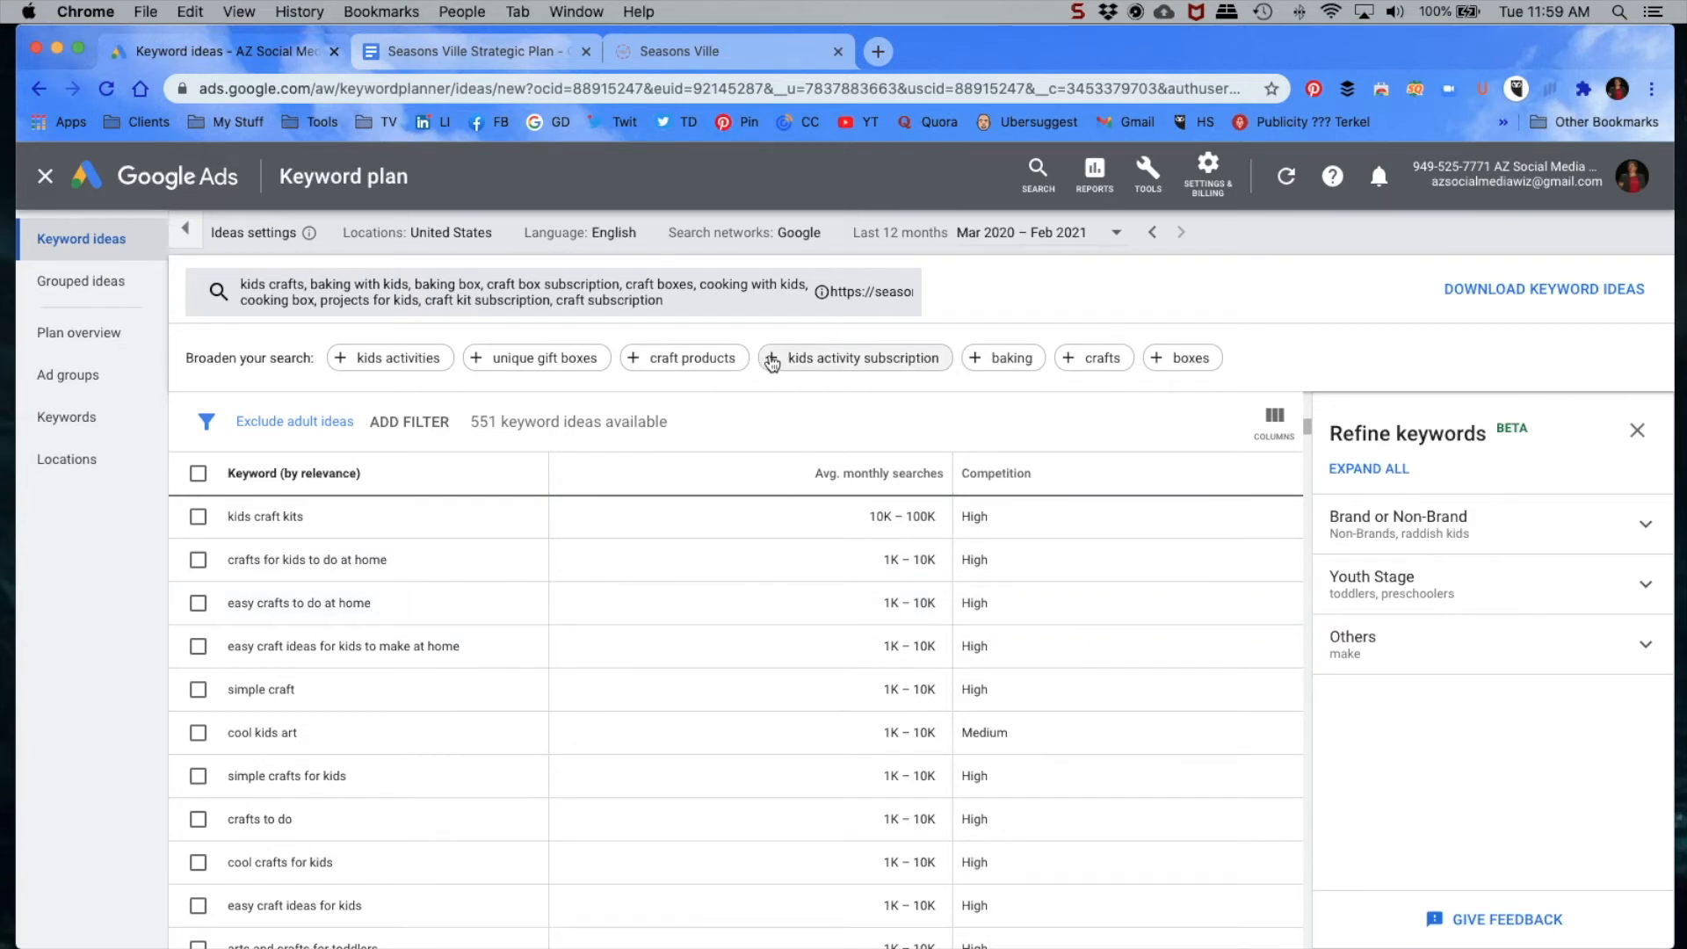
scroll(736, 600, "up", 10)
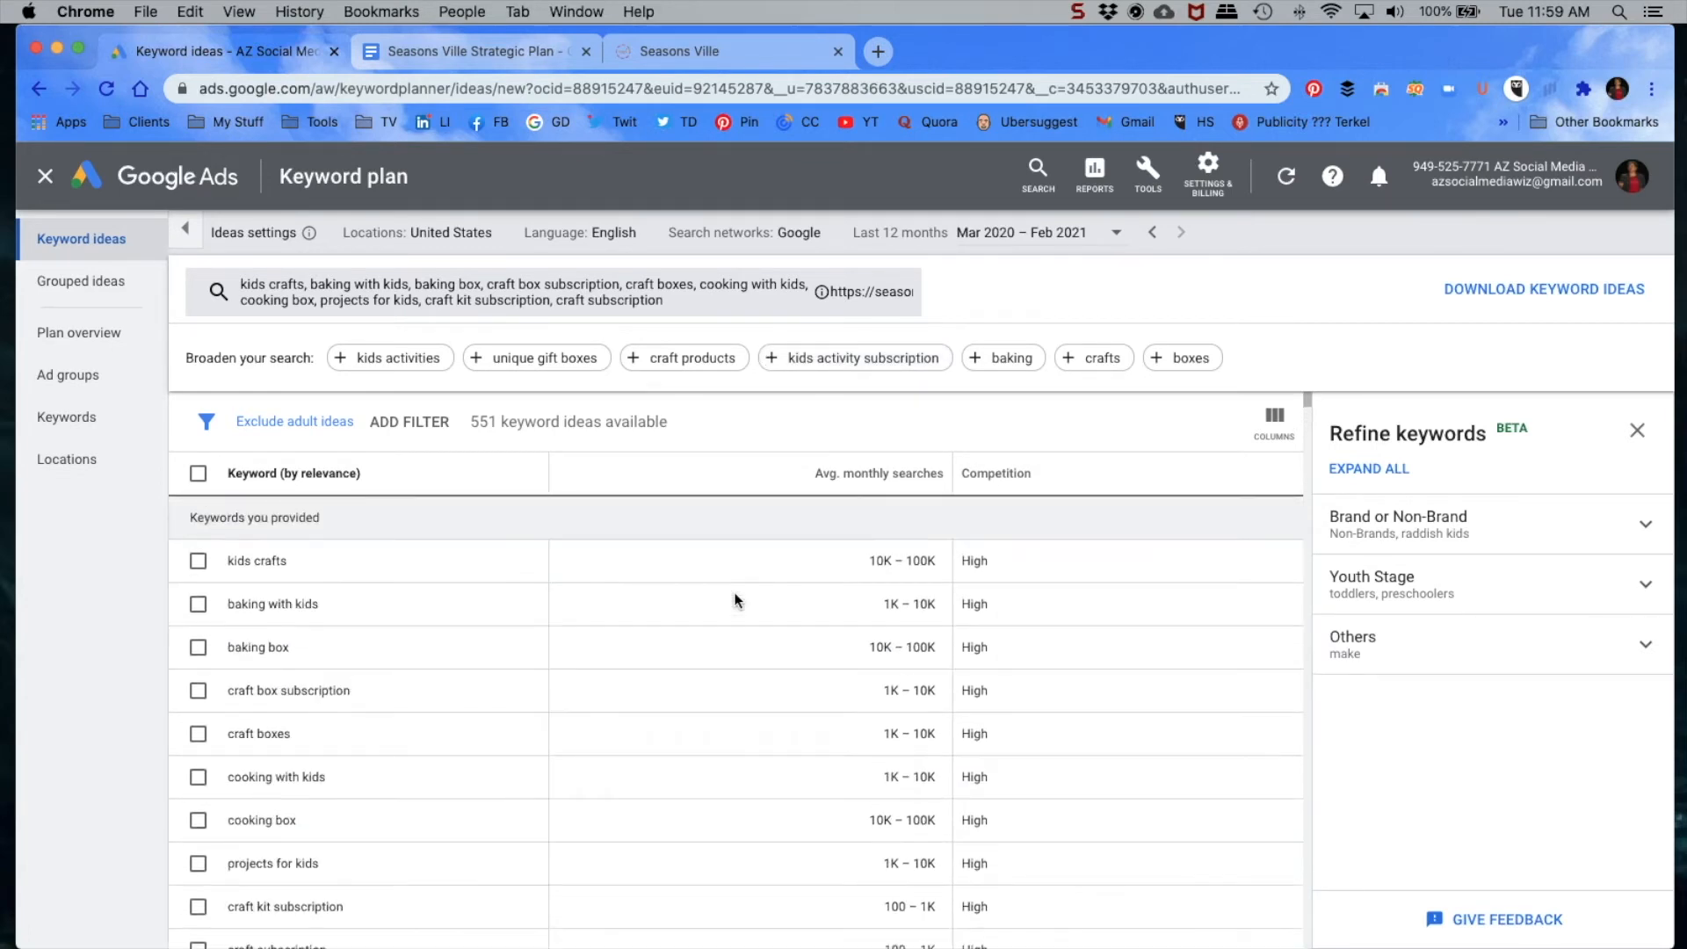
scroll(759, 647, "down", 1)
scroll(759, 647, "down", 1)
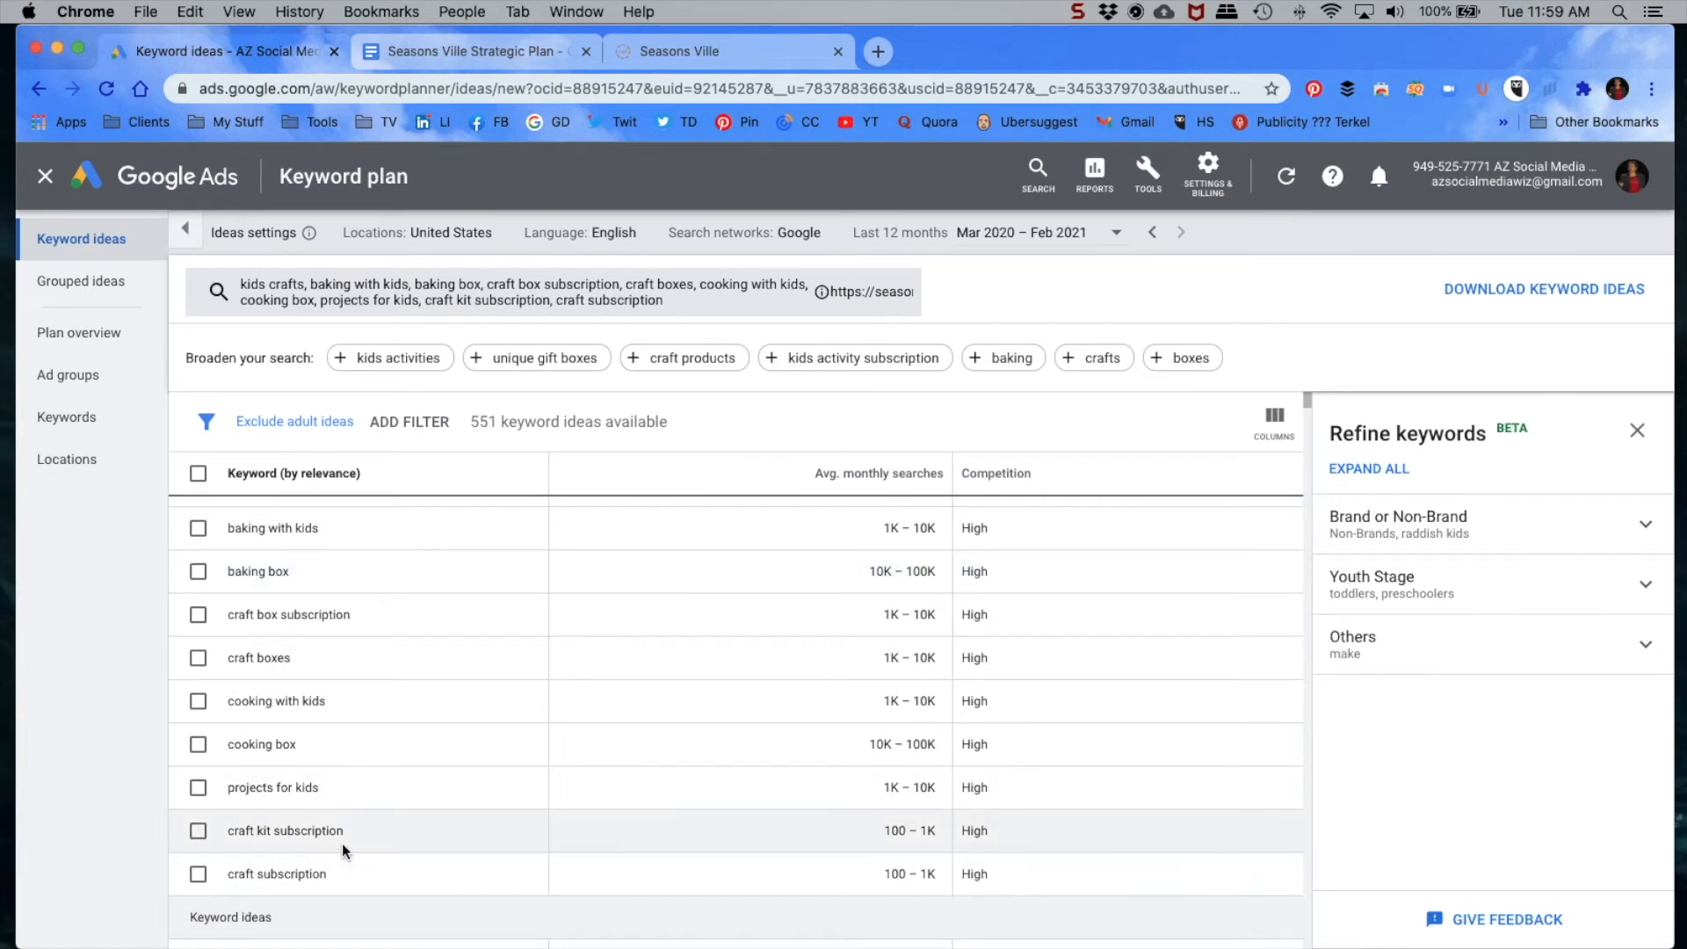
Step: Remove "craft subscription" and "craft kit subscription" from the seed keywords
left_click(775, 362)
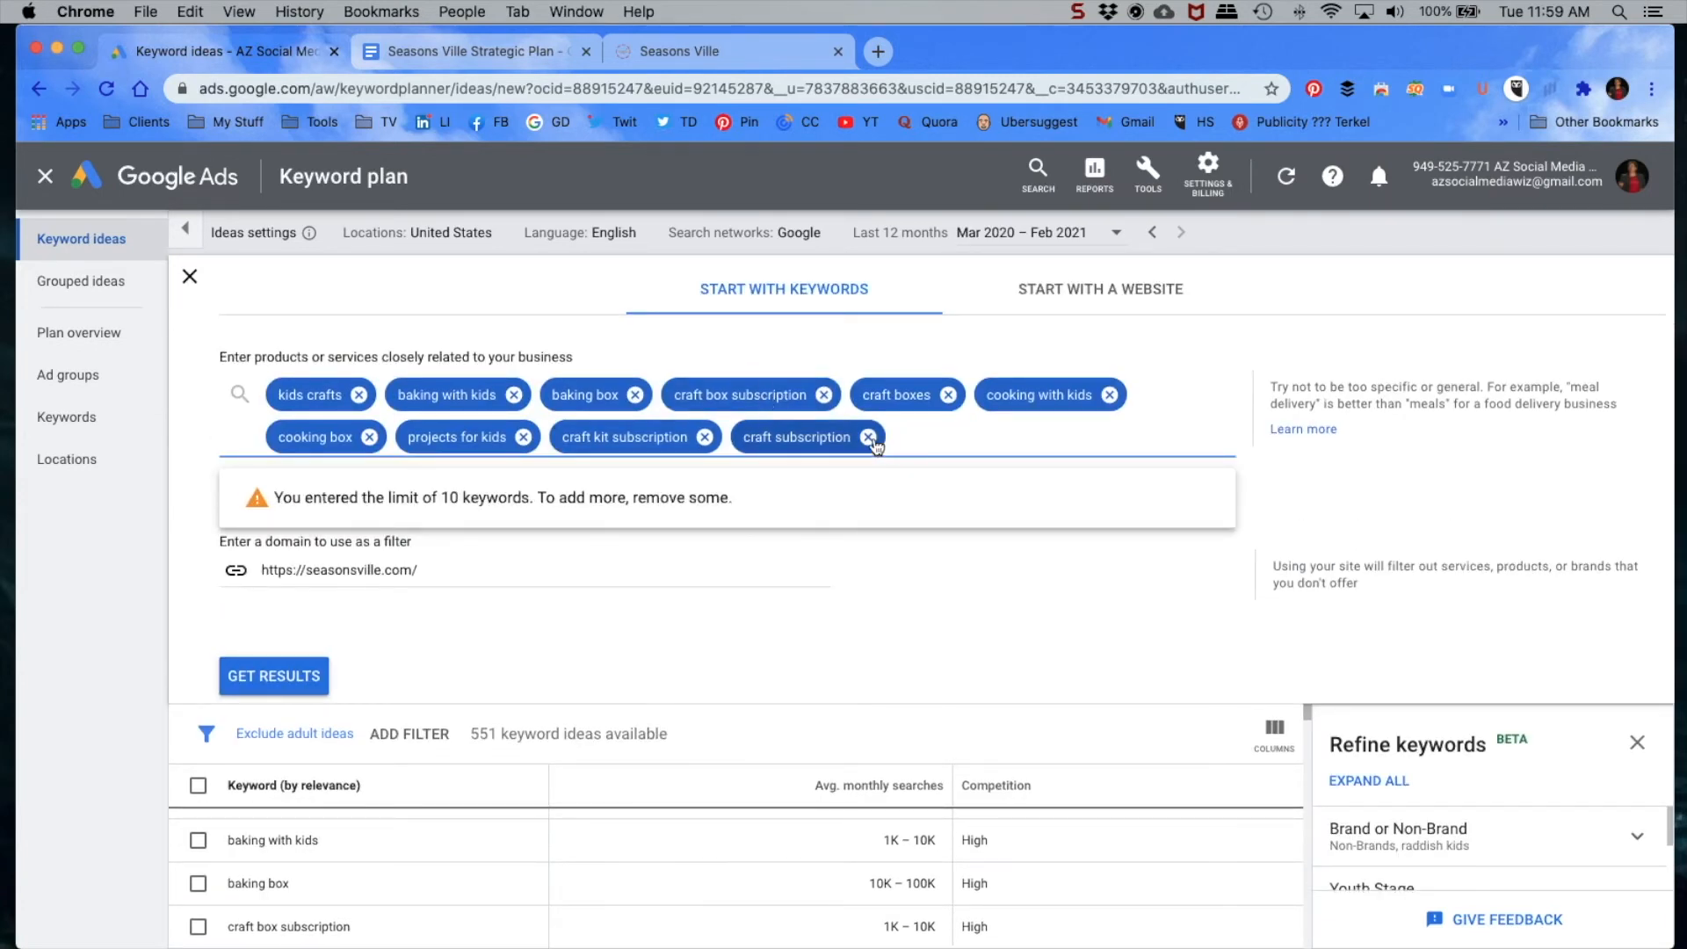
left_click(868, 437)
left_click(705, 437)
Step: Add "kids activity subscription" to the seed keywords and refresh the keyword ideas
type("kids aac")
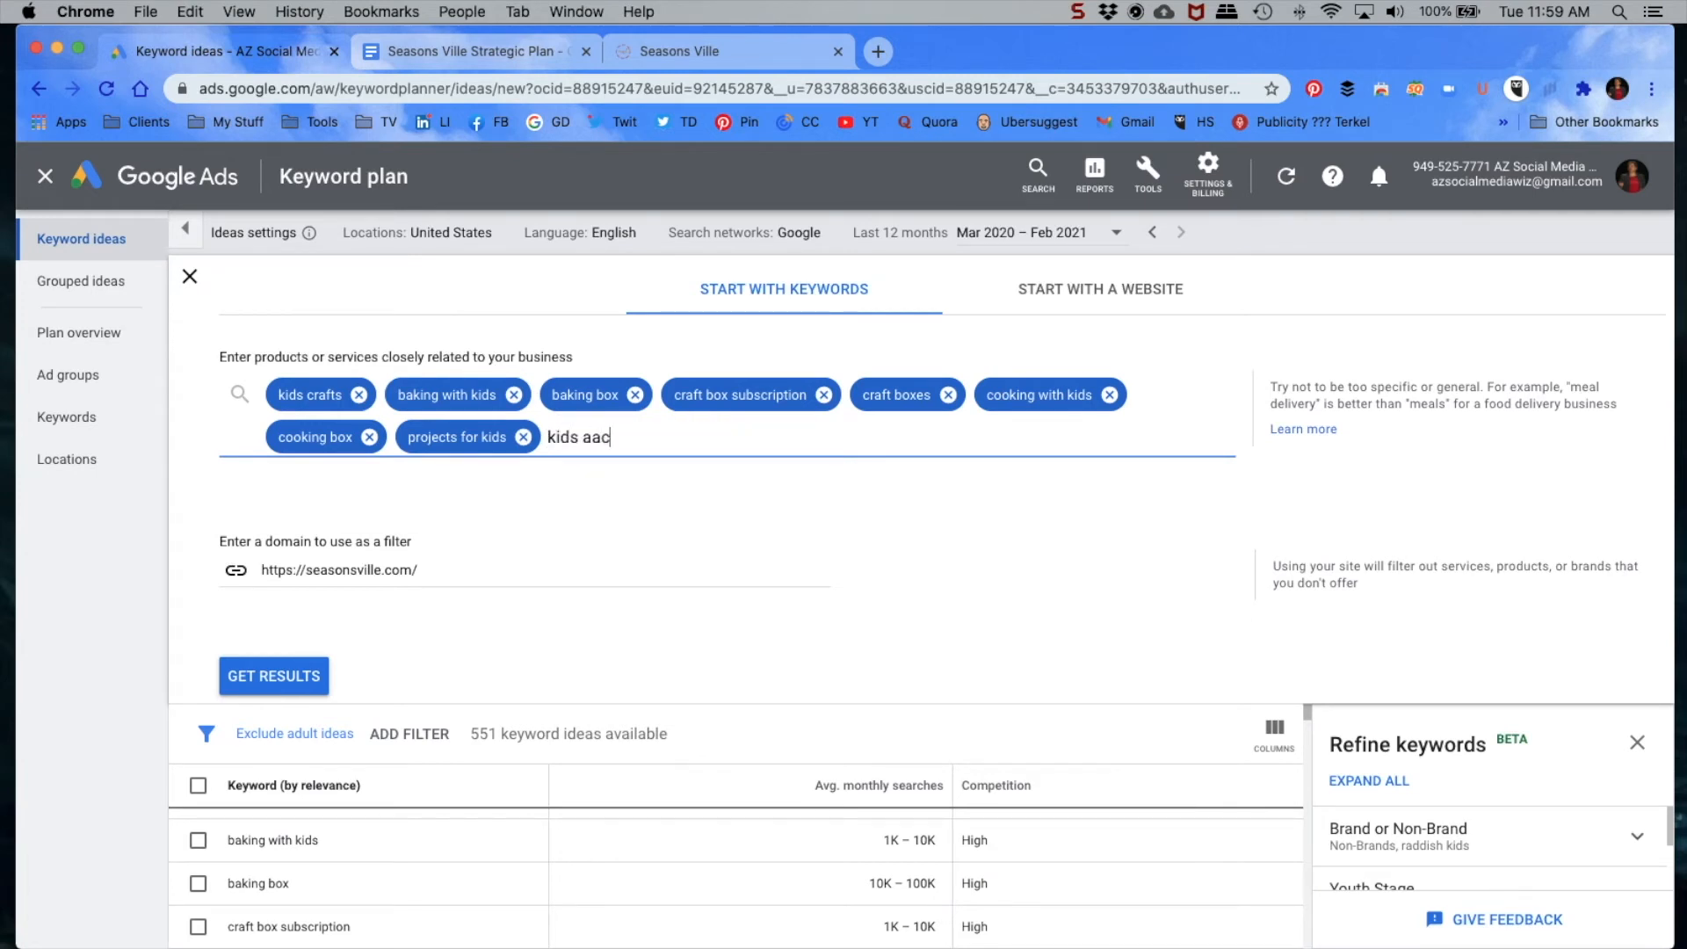
key("BackSpace")
key("BackSpace")
type("ctivity subscription")
key("Return")
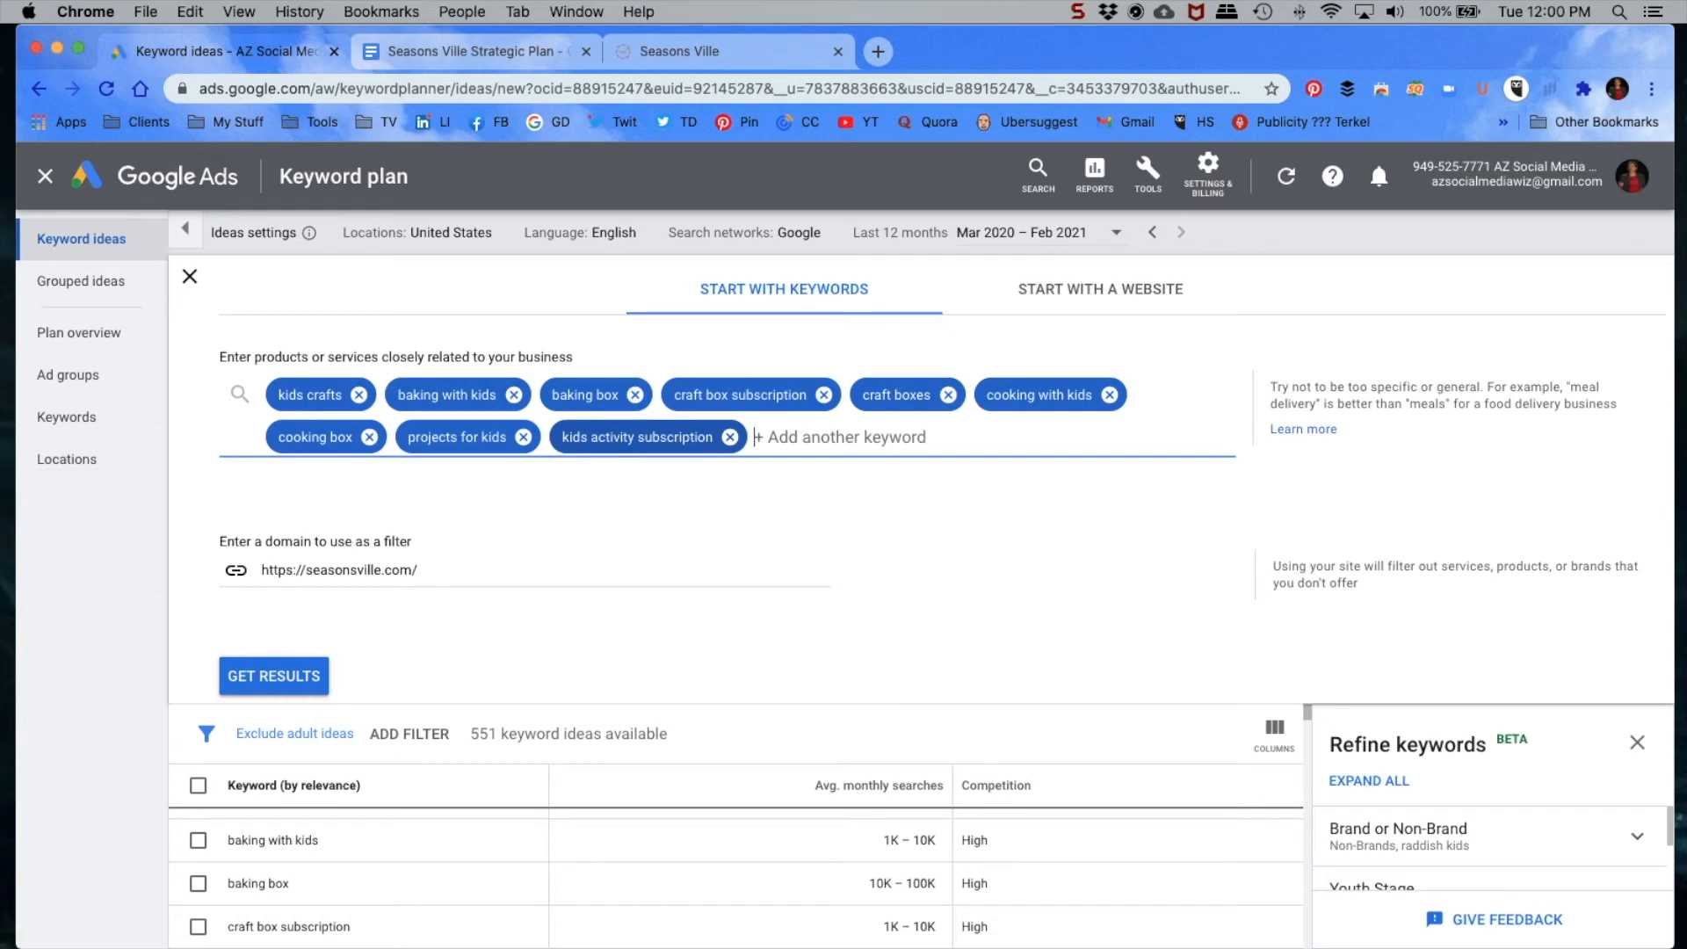
left_click(247, 681)
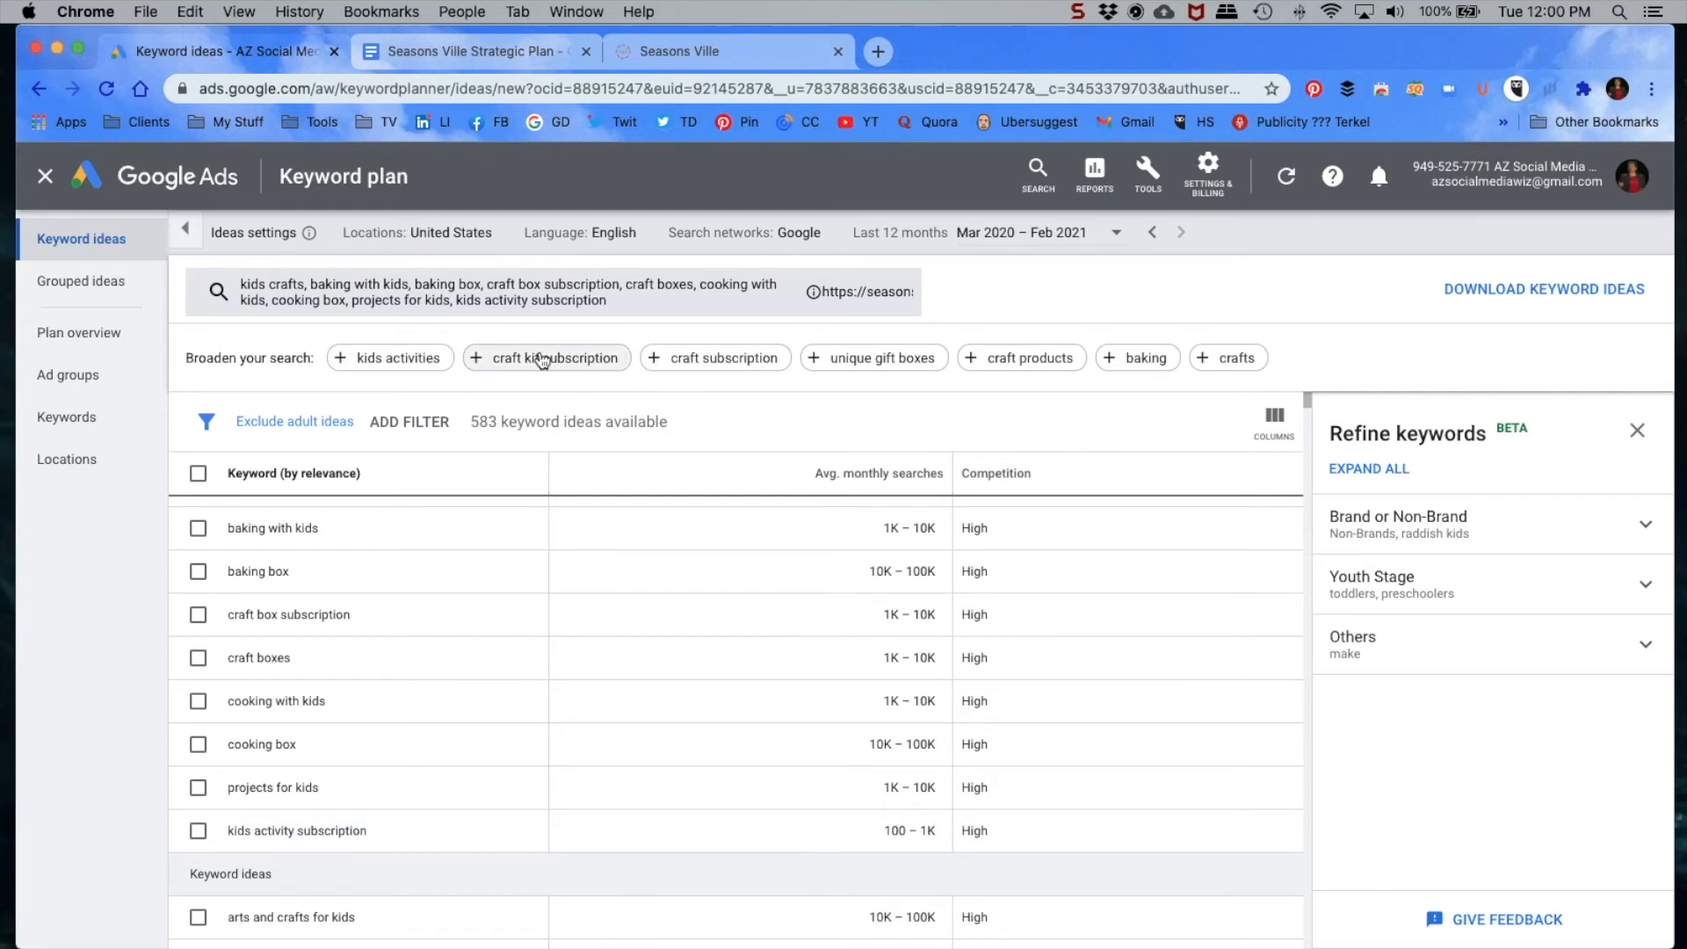
Step: Replace the seed keyword "kids activity subscription" with the suggested "kids activities" and review the refreshed keyword ideas
left_click(342, 357)
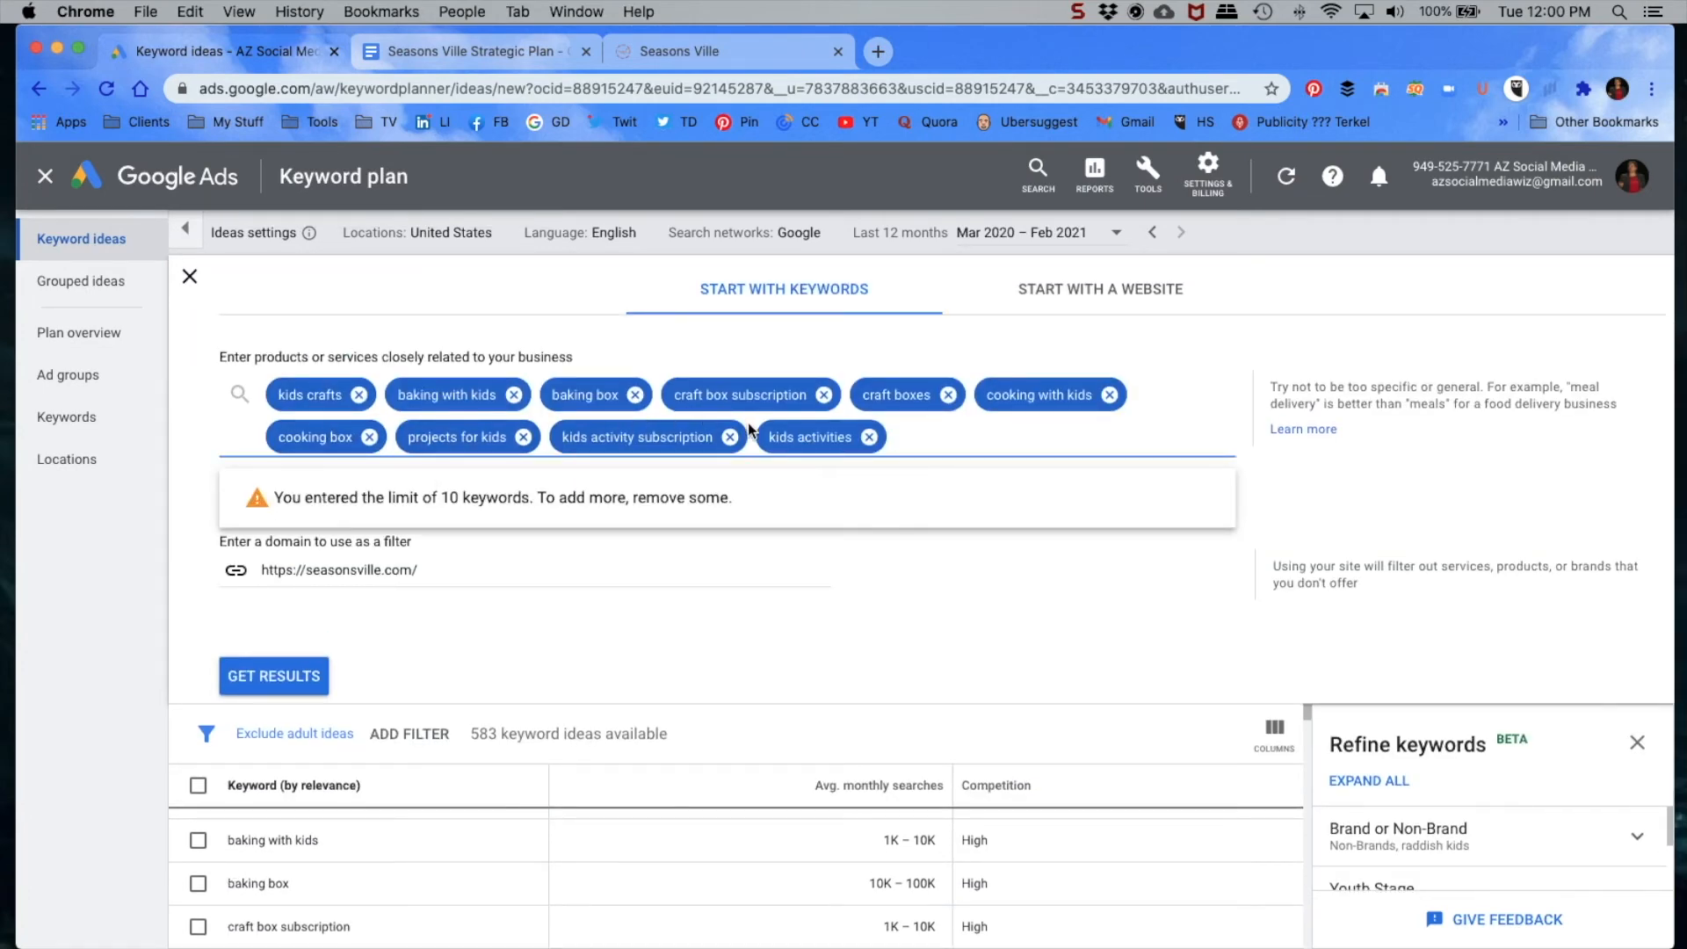
left_click(729, 437)
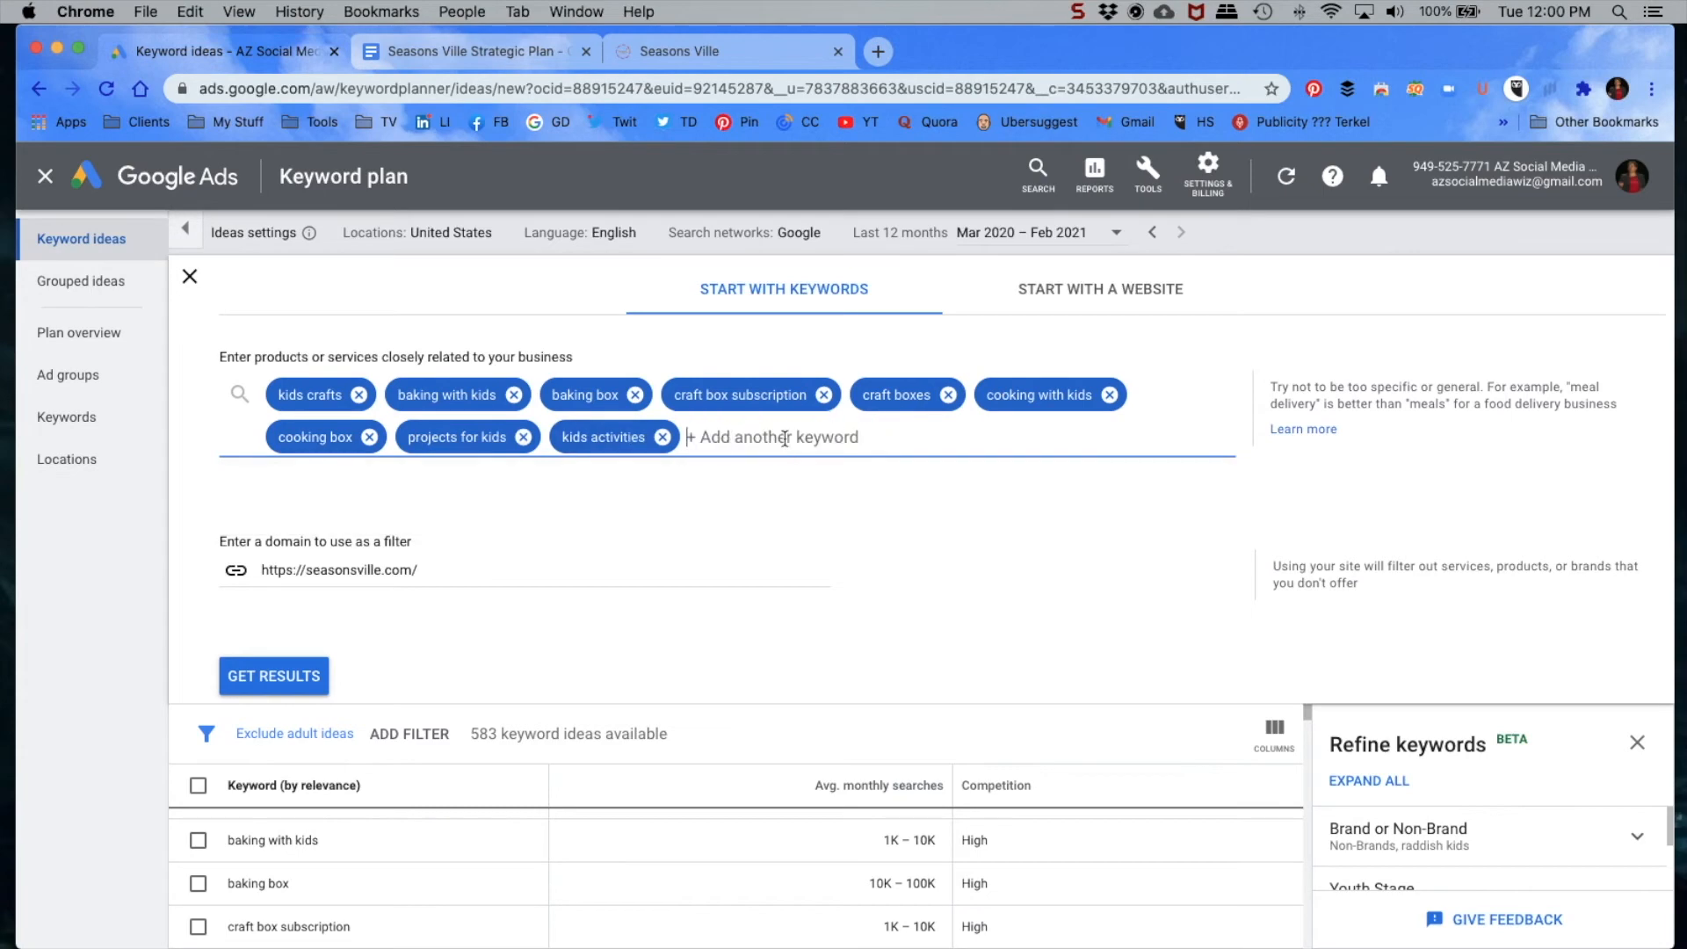
left_click(274, 676)
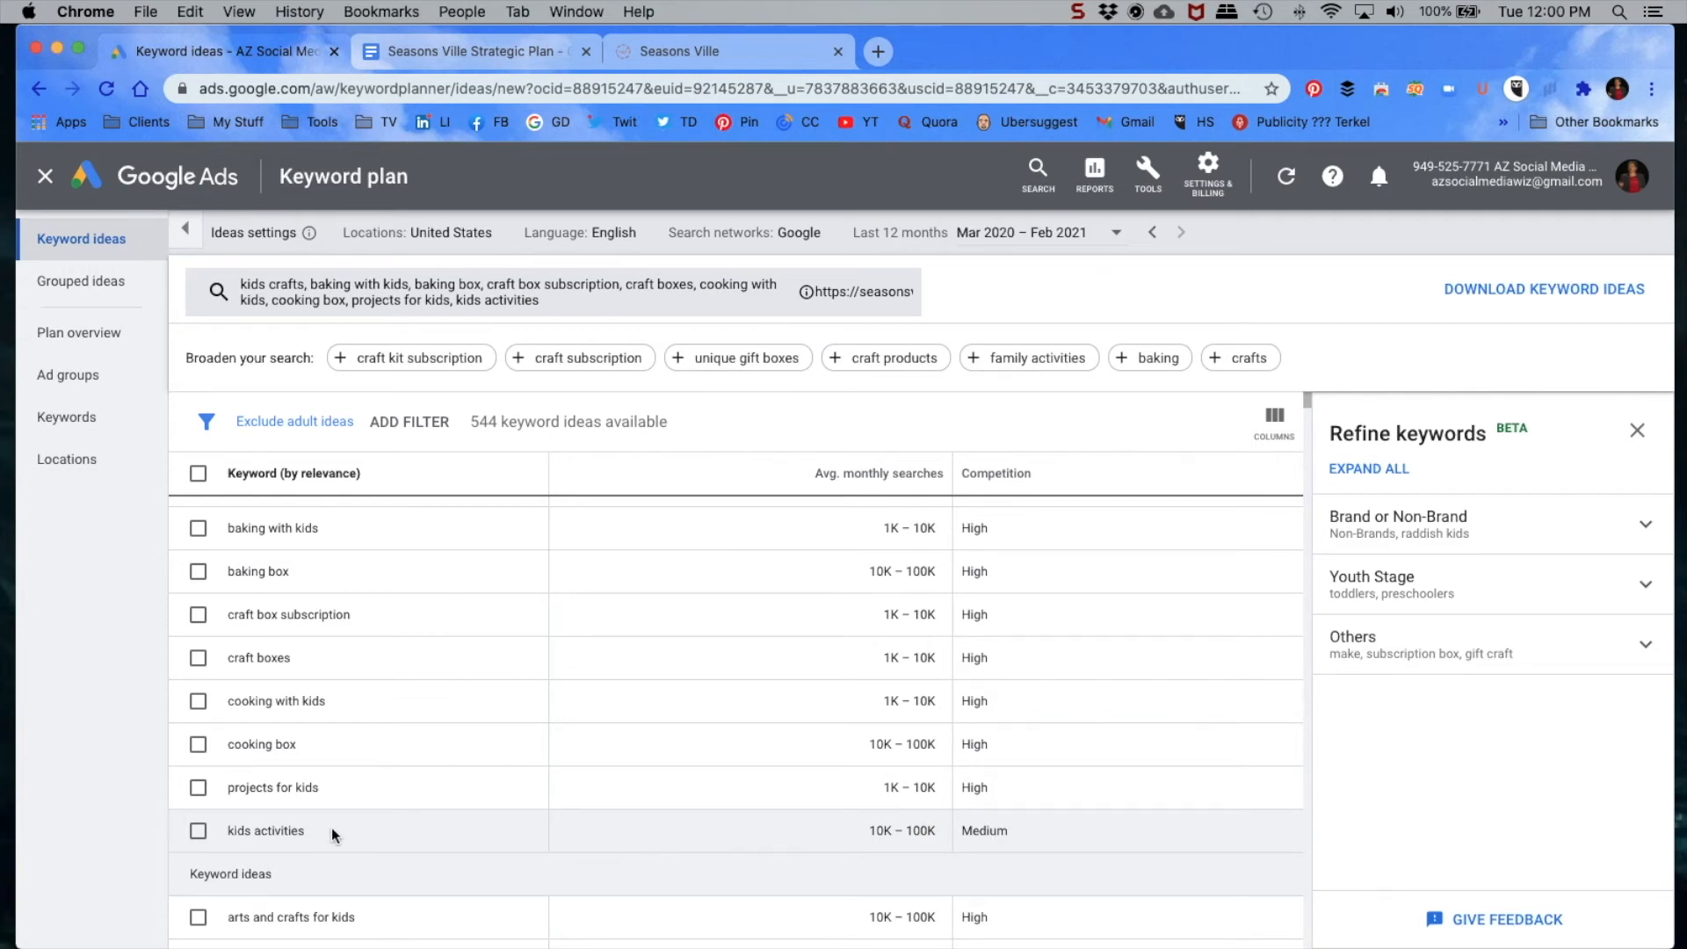
scroll(729, 782, "down", 1)
scroll(721, 738, "down", 5)
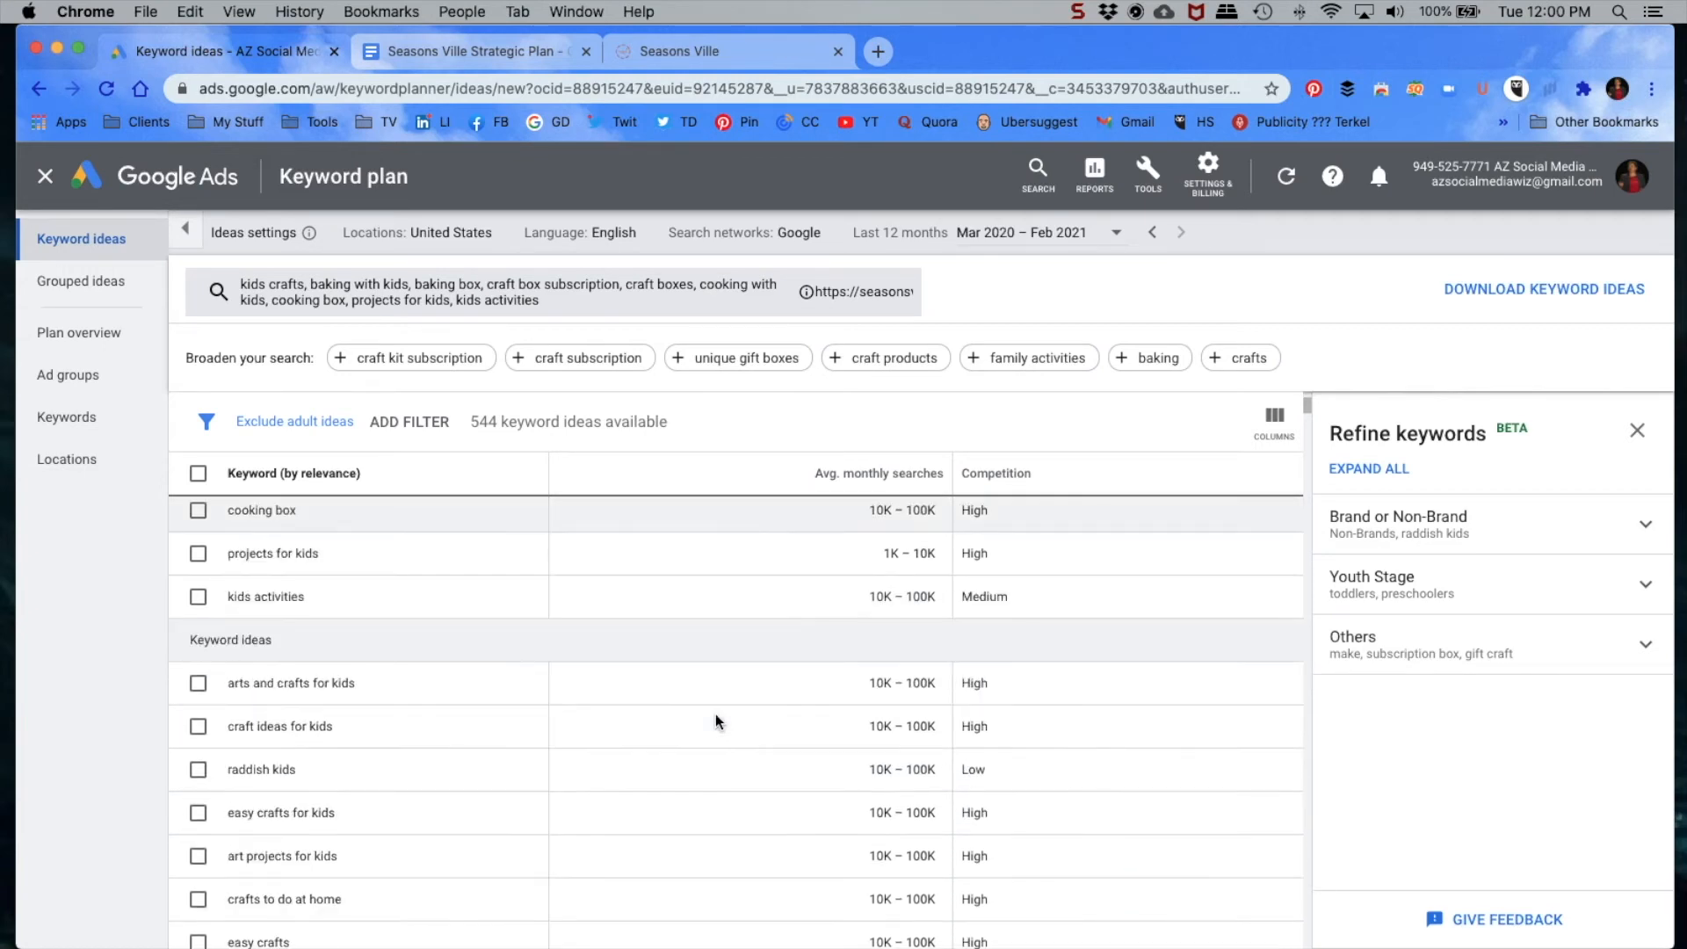
Step: Sort the keyword ideas by average monthly searches from highest to lowest
scroll(731, 641, "up", 6)
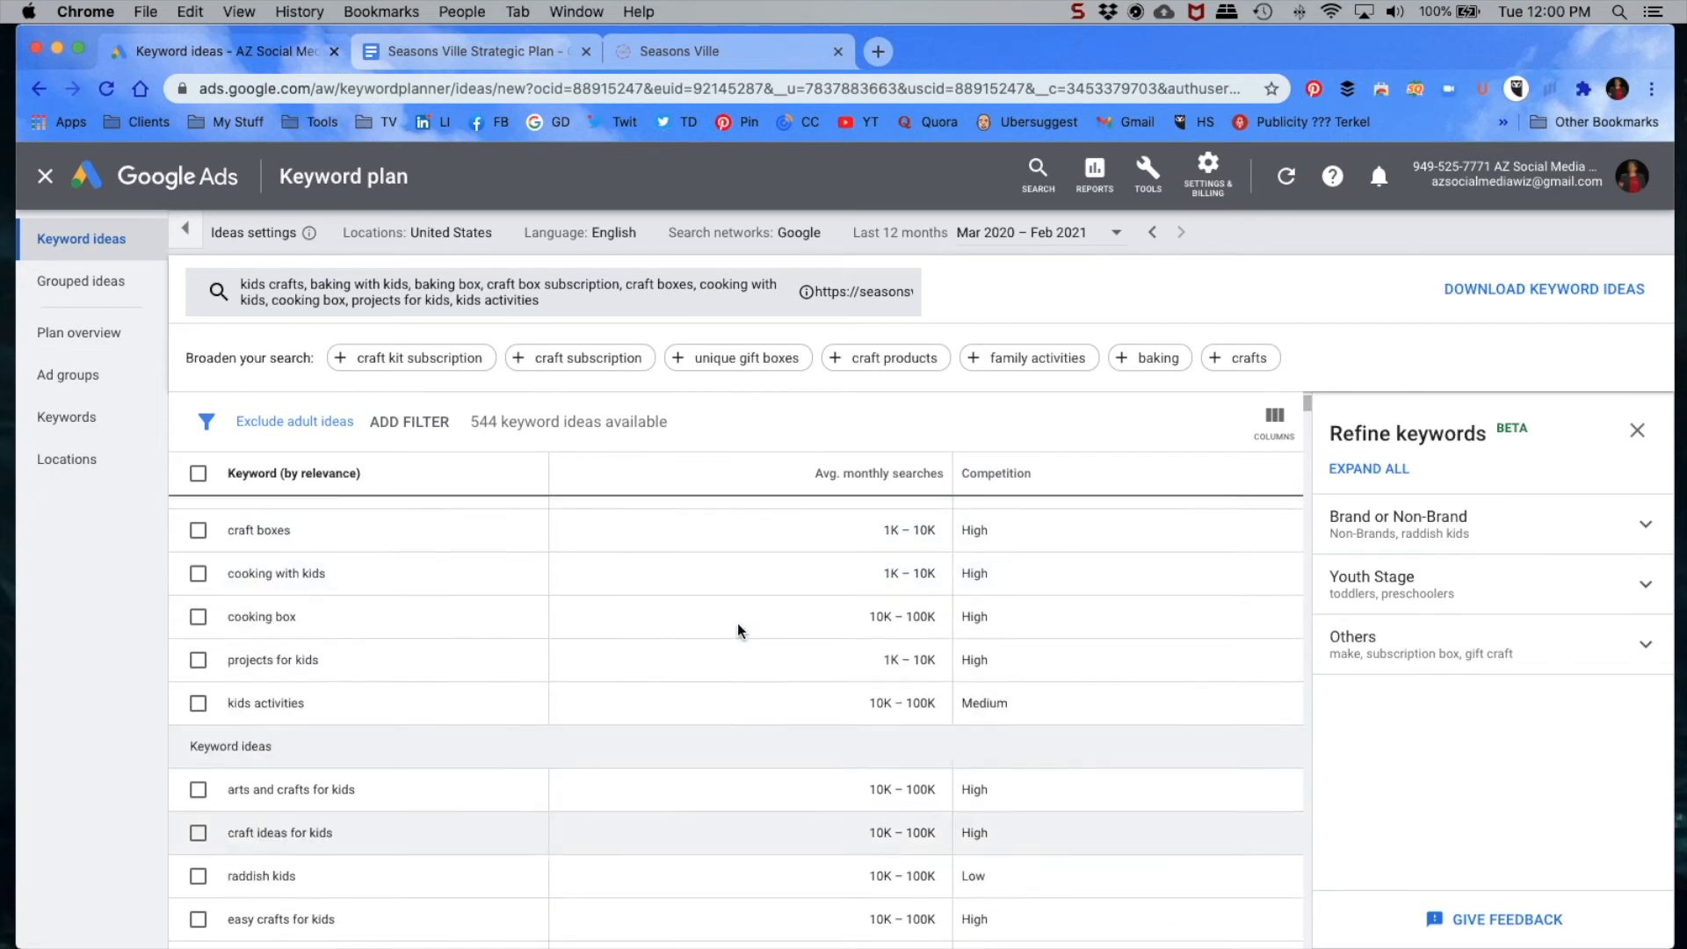
mouse_move(880, 478)
left_click(880, 474)
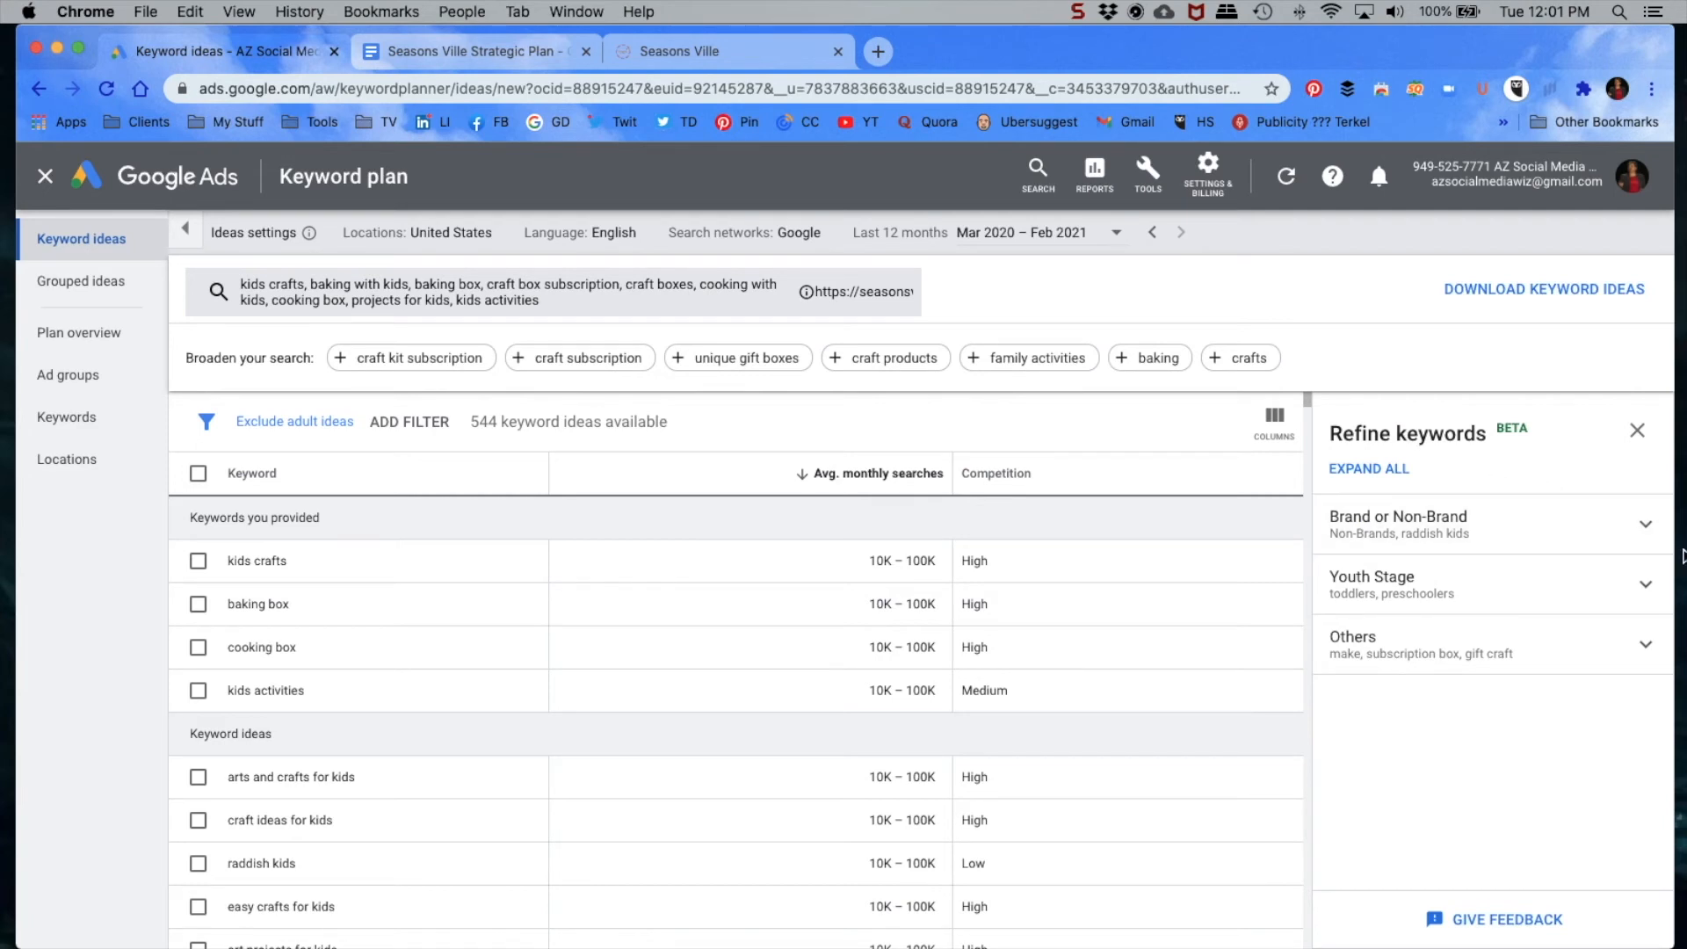
Step: Refine the keyword ideas by excluding the brand "raddish kids" and the concept "make", and close the refinement options
left_click(1648, 525)
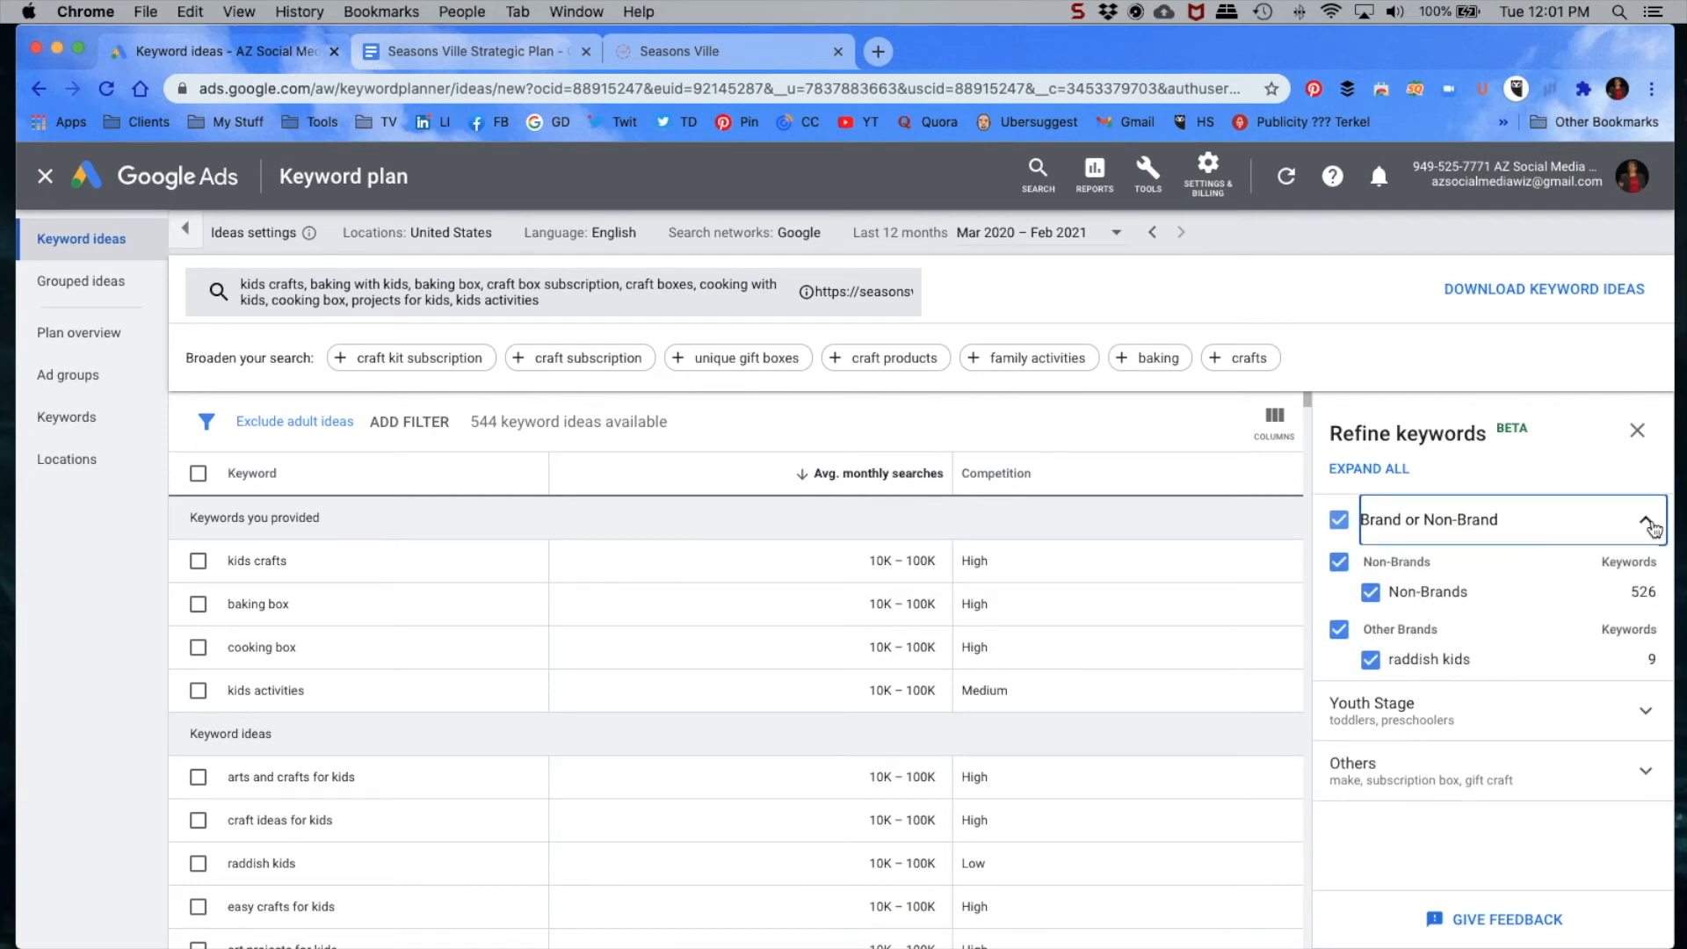
left_click(1372, 659)
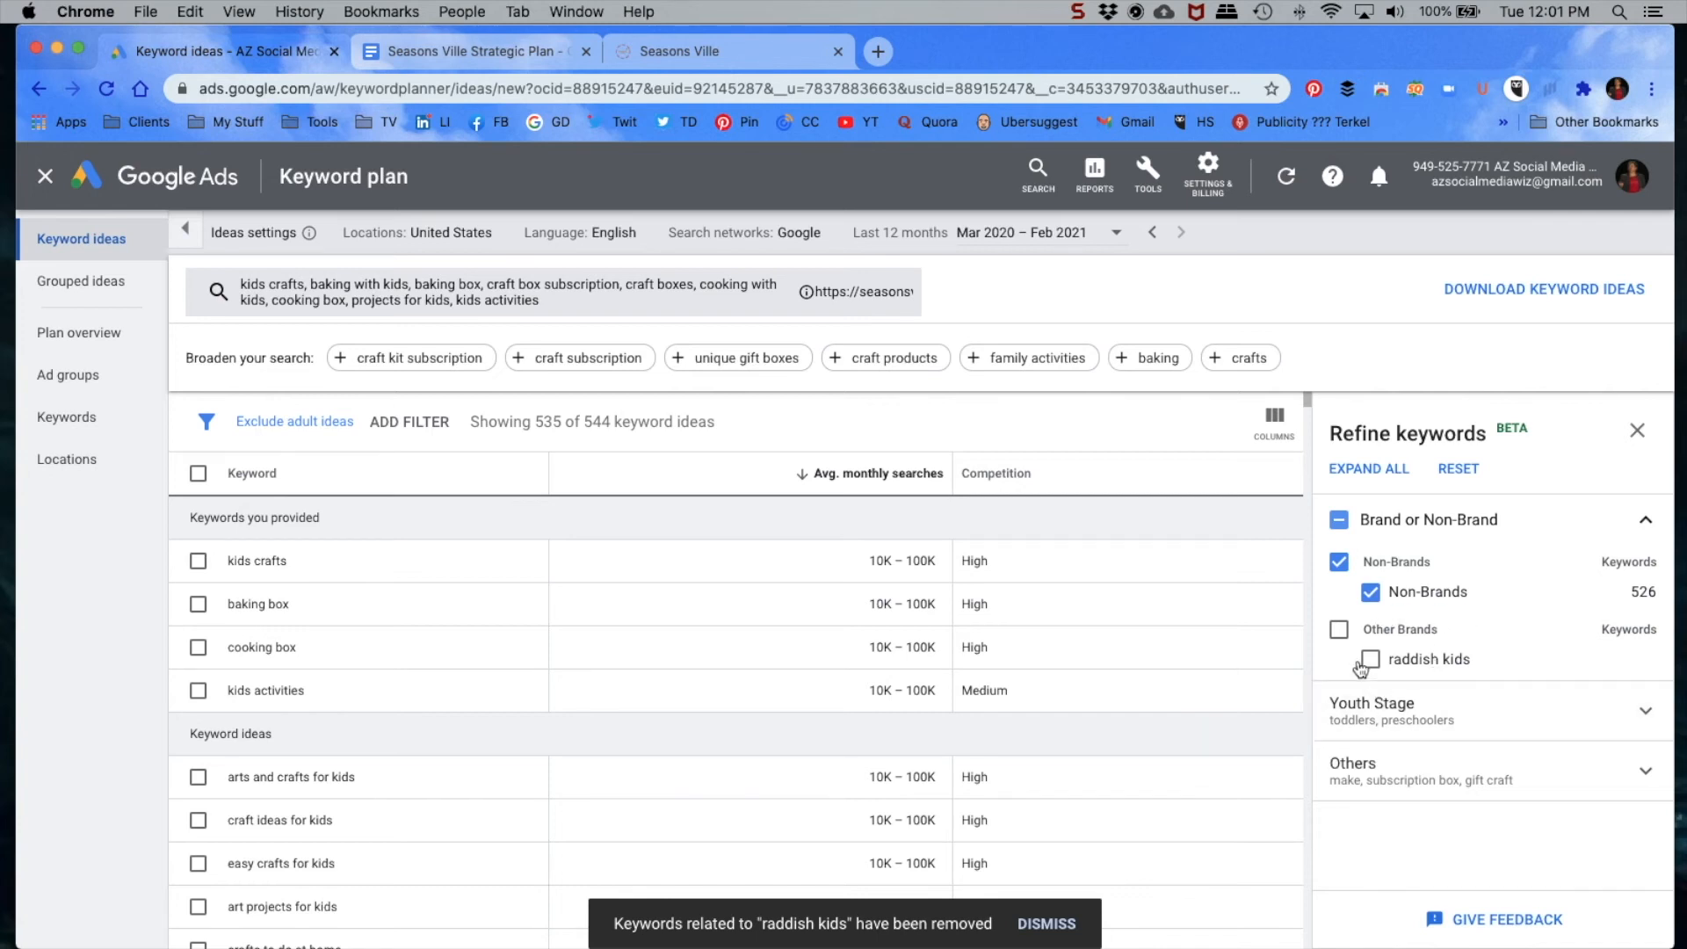
left_click(1645, 709)
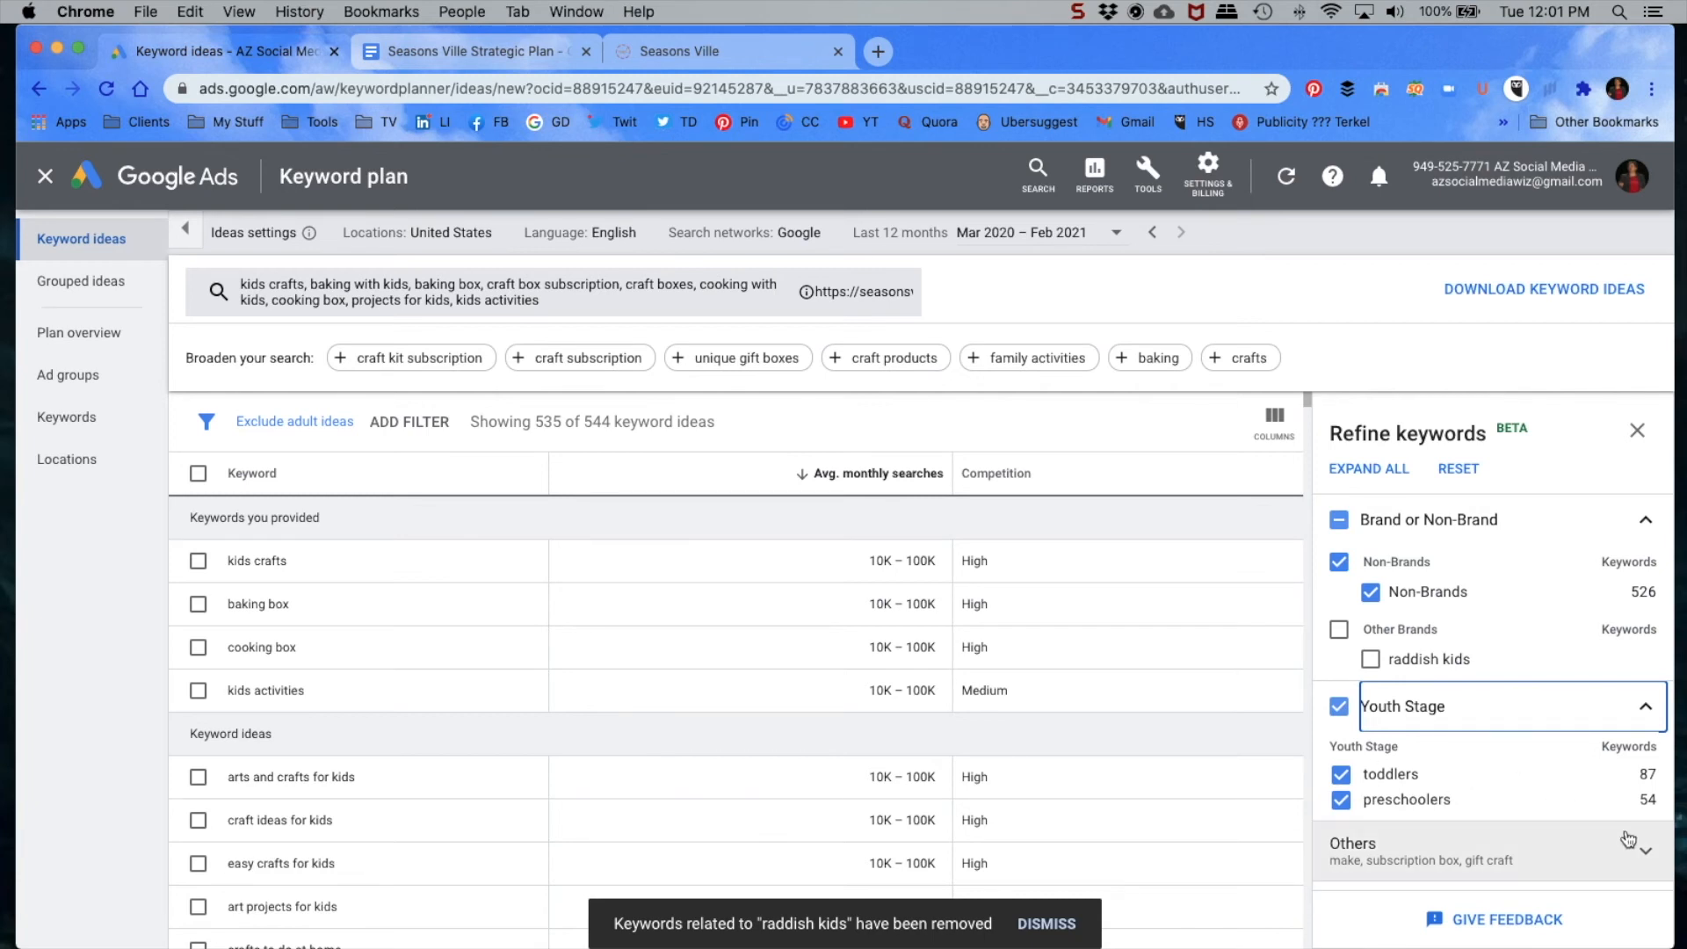
left_click(1581, 848)
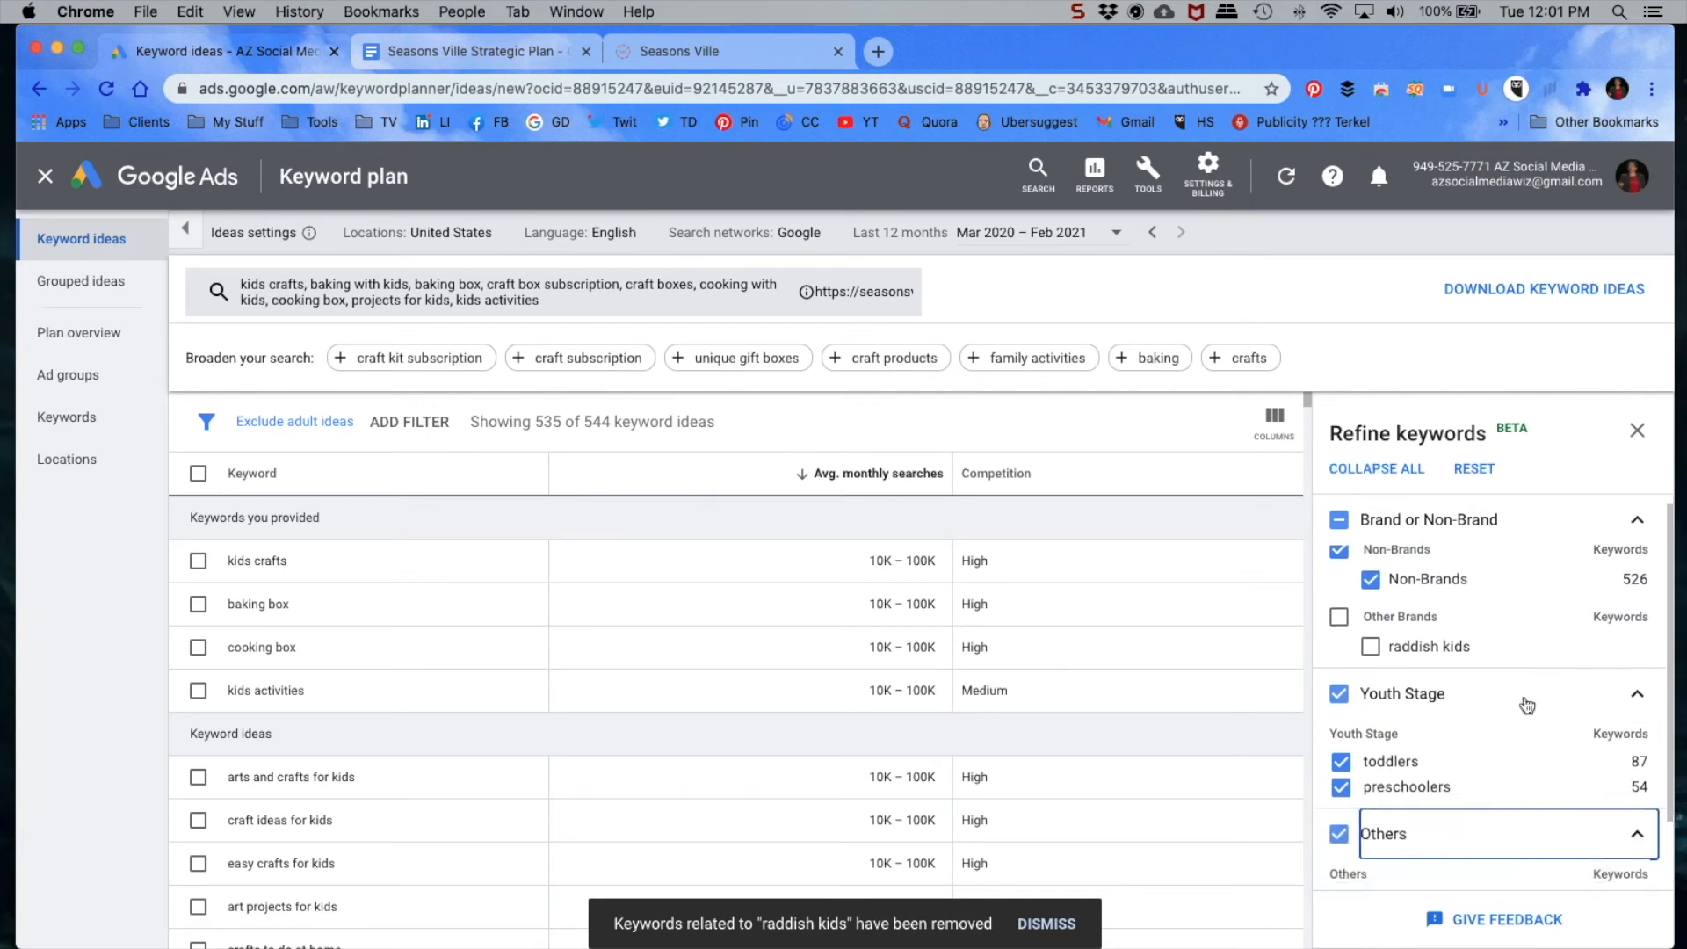
scroll(1582, 835, "down", 2)
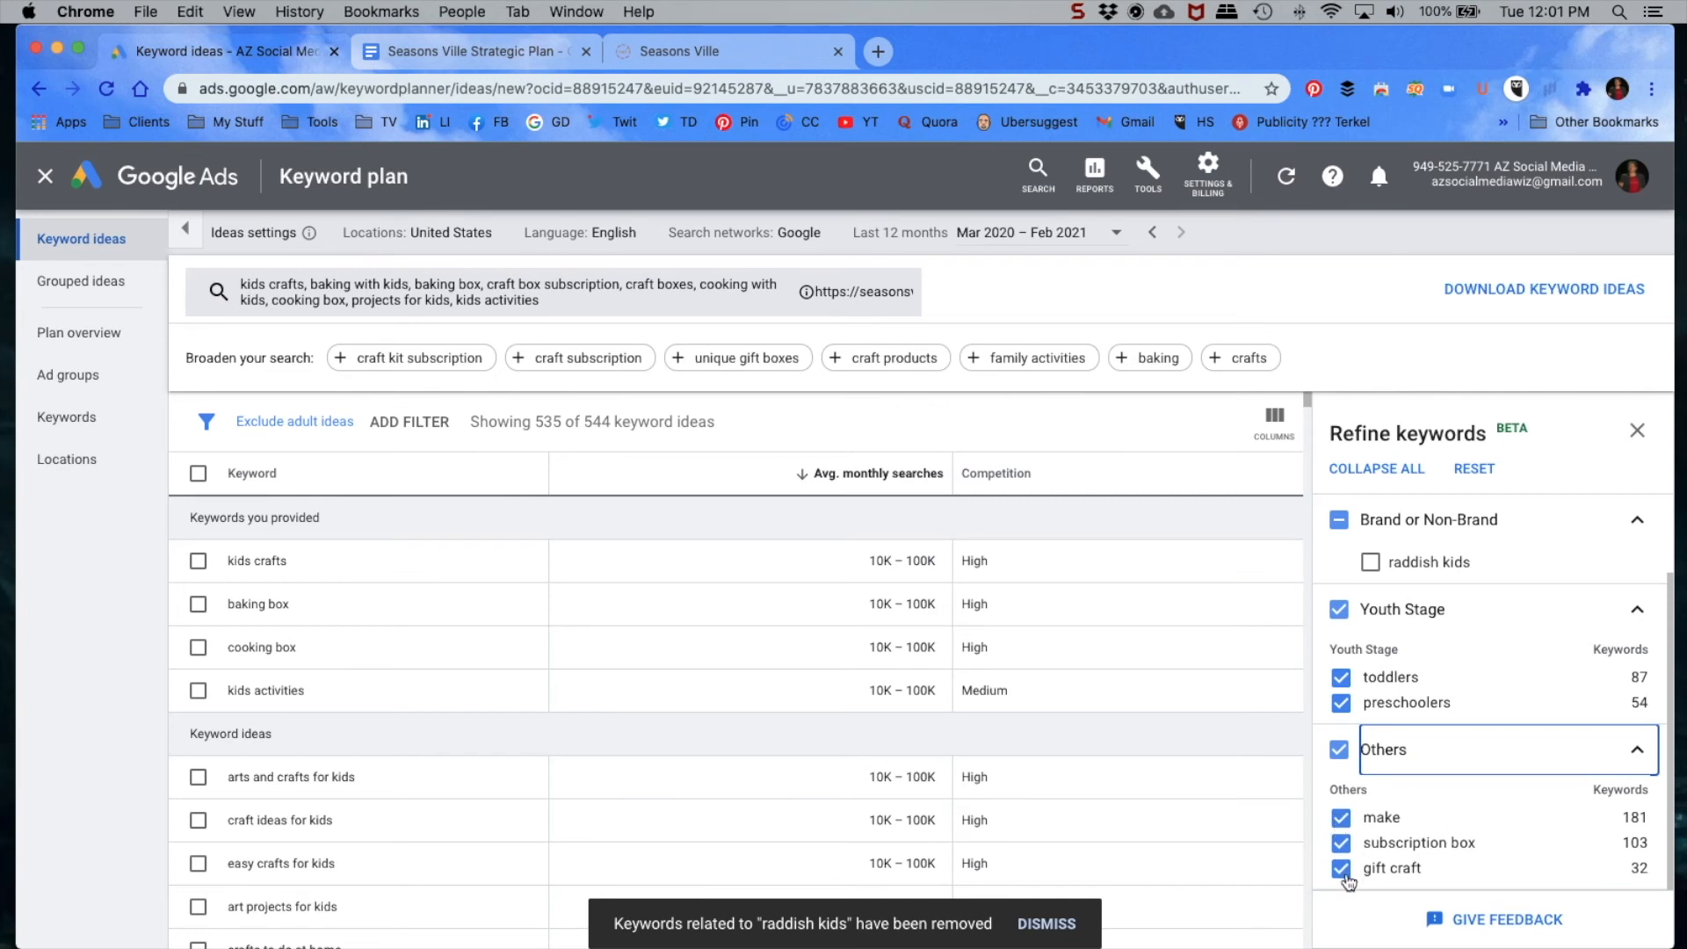
left_click(1341, 817)
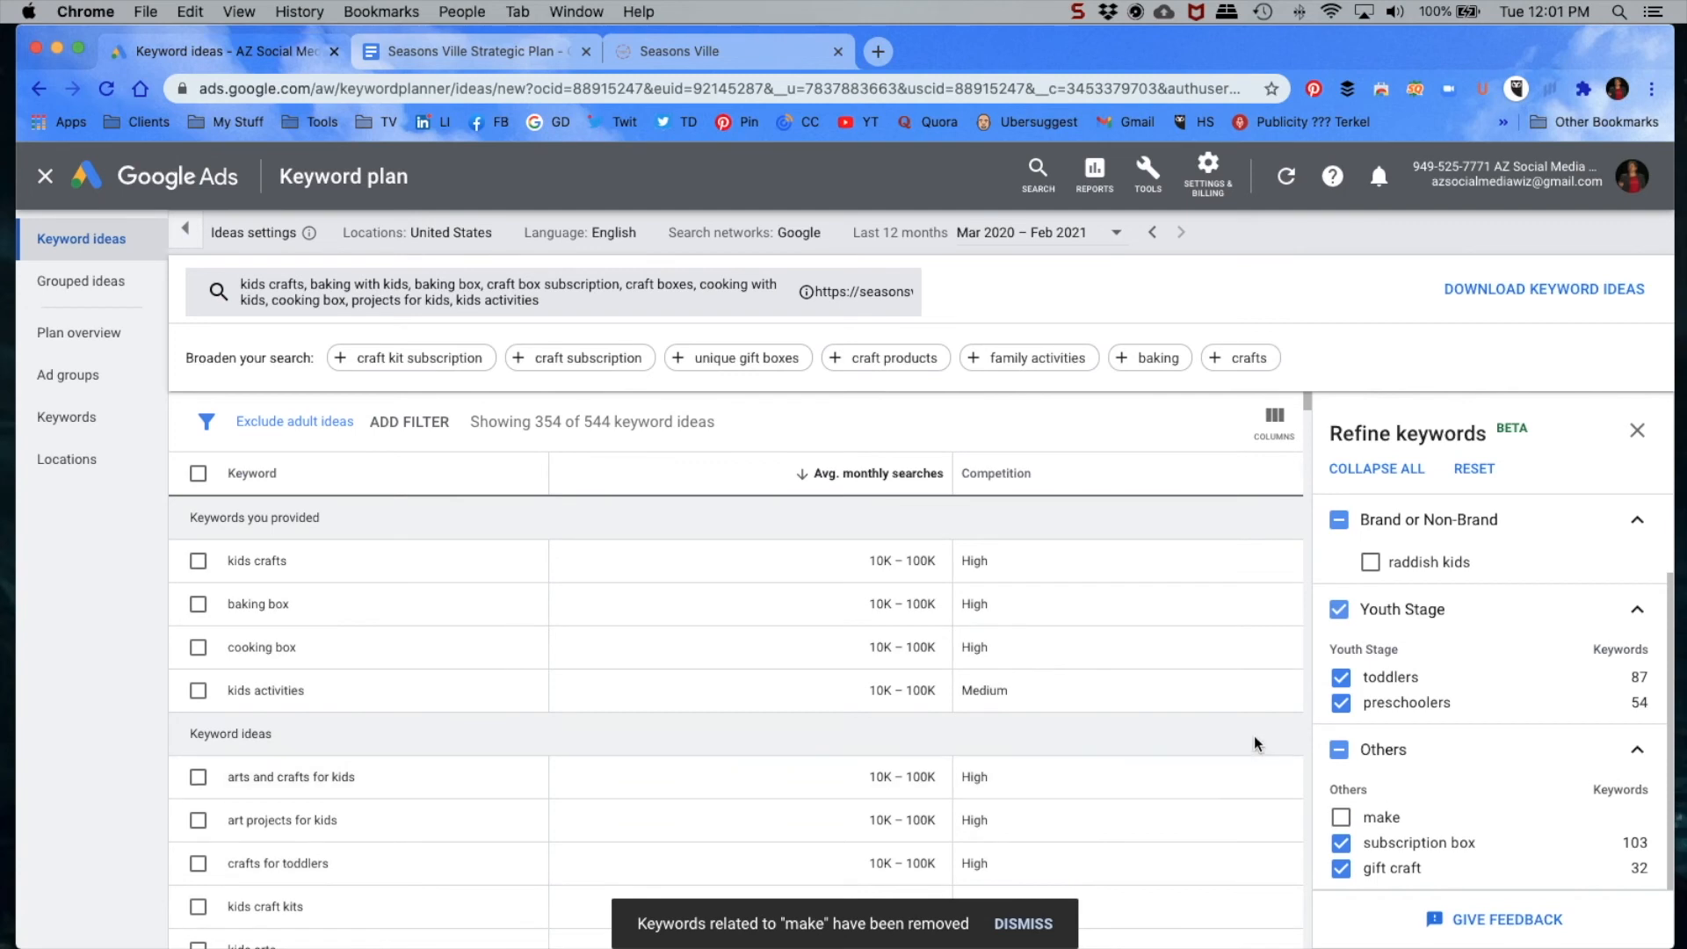
left_click(1637, 433)
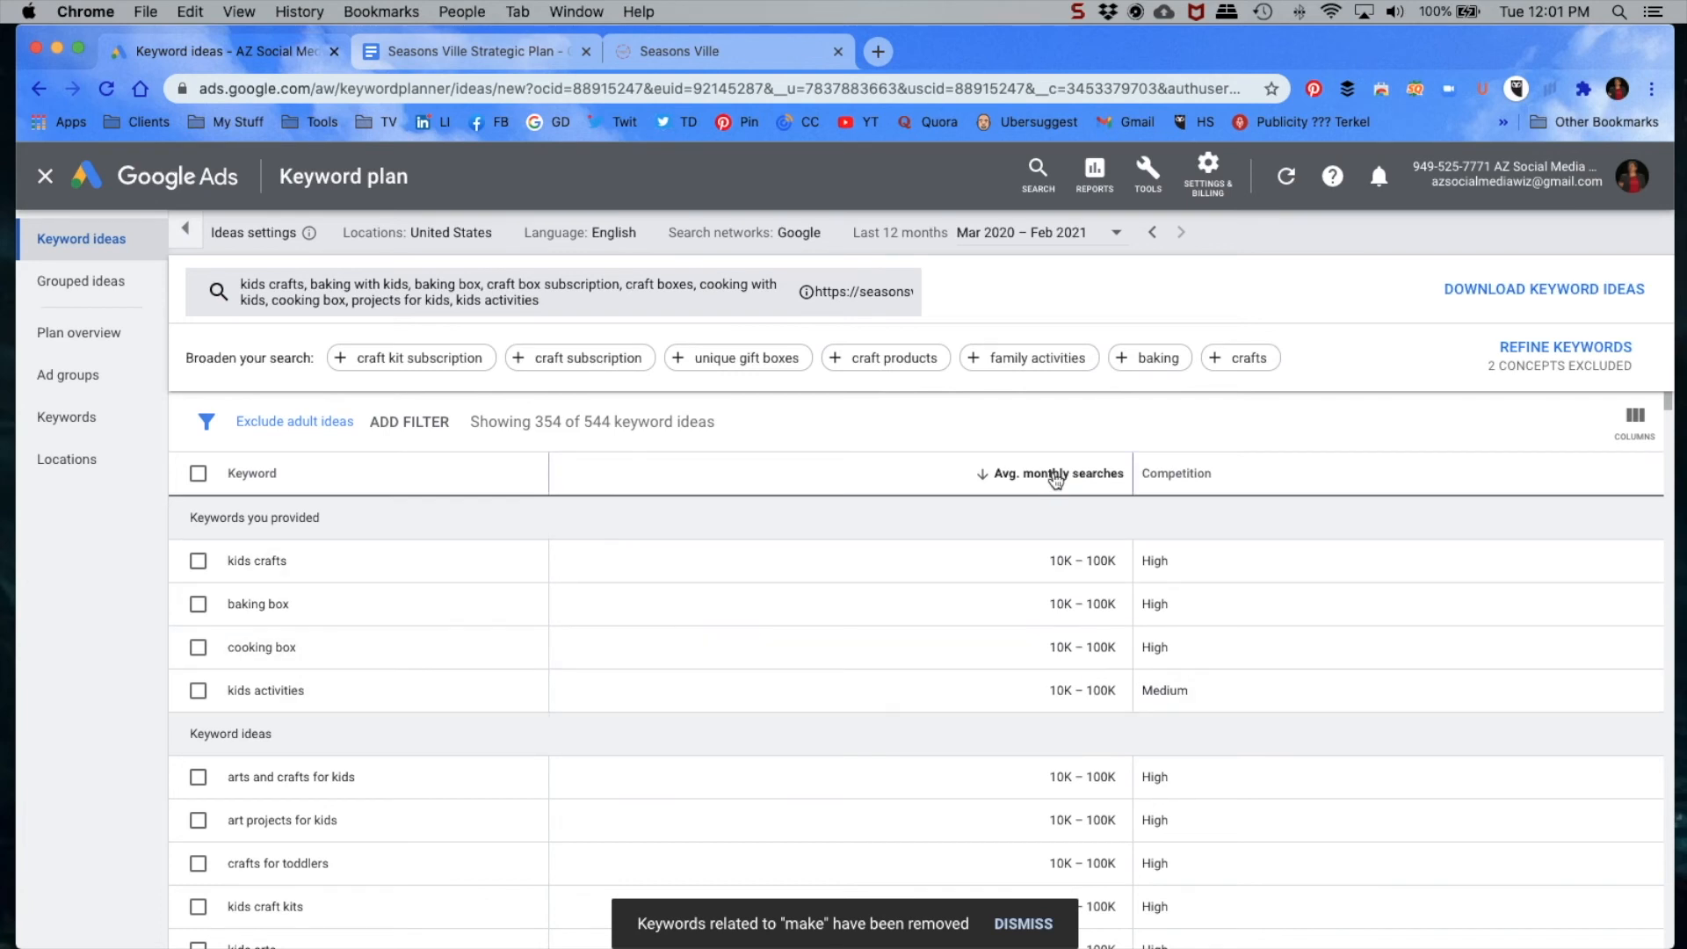
Step: Examine the refined keyword list from highest to lowest search volume, comparing the average monthly searches and competition of each keyword
mouse_move(1052, 478)
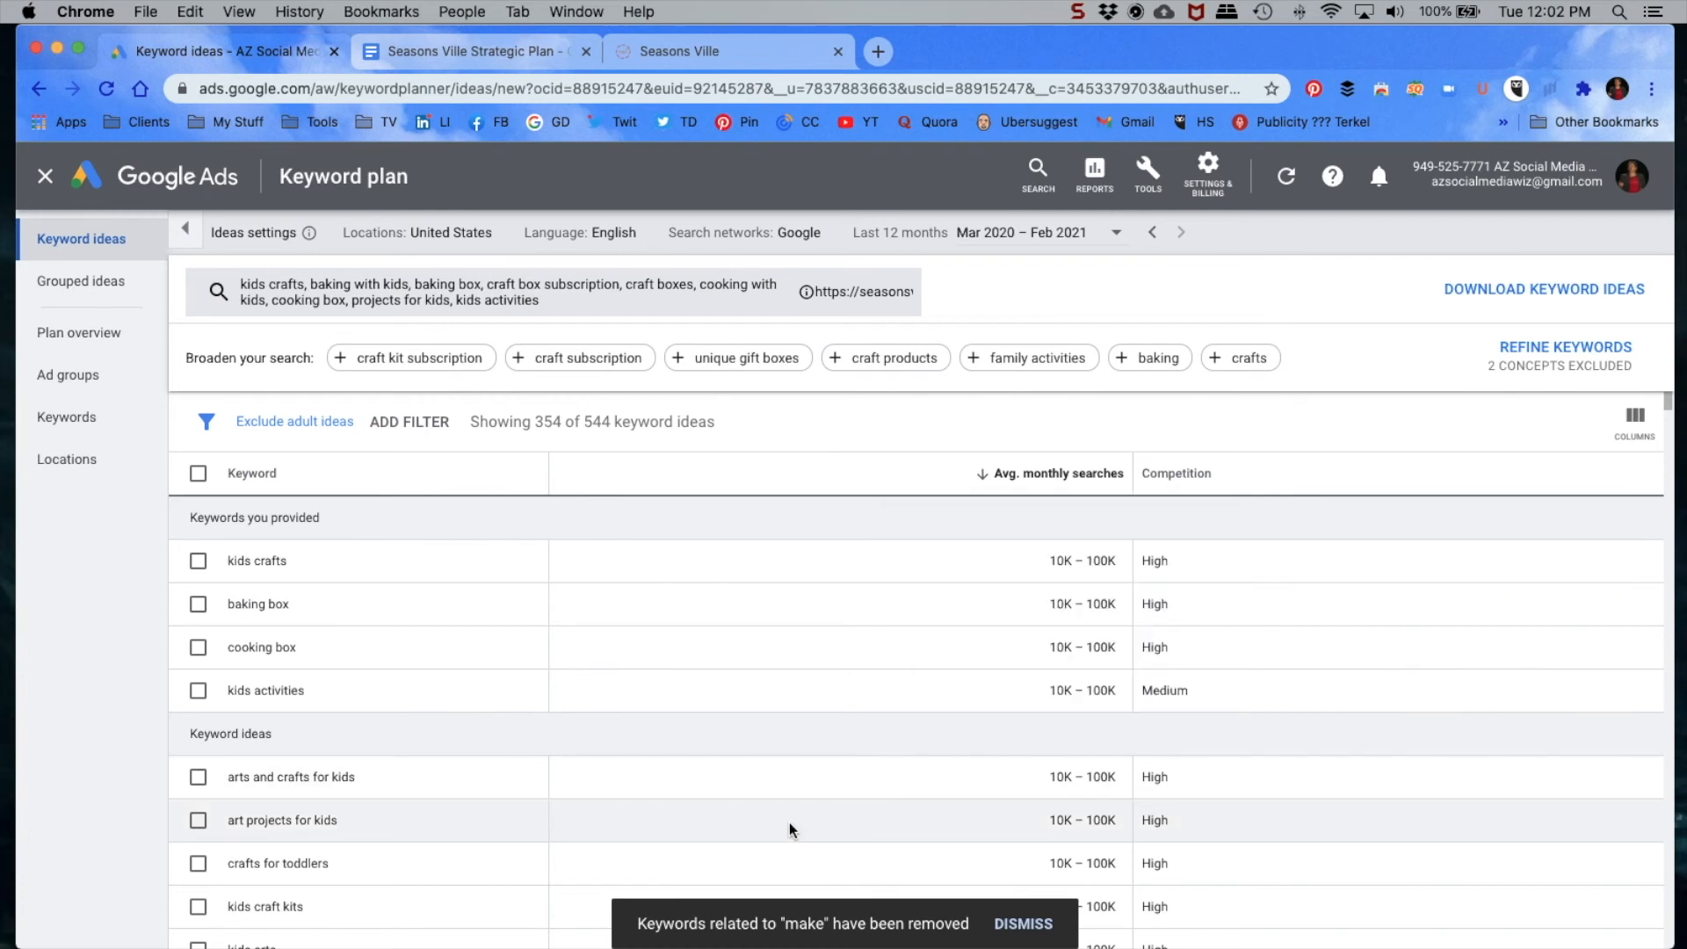
scroll(885, 650, "down", 2)
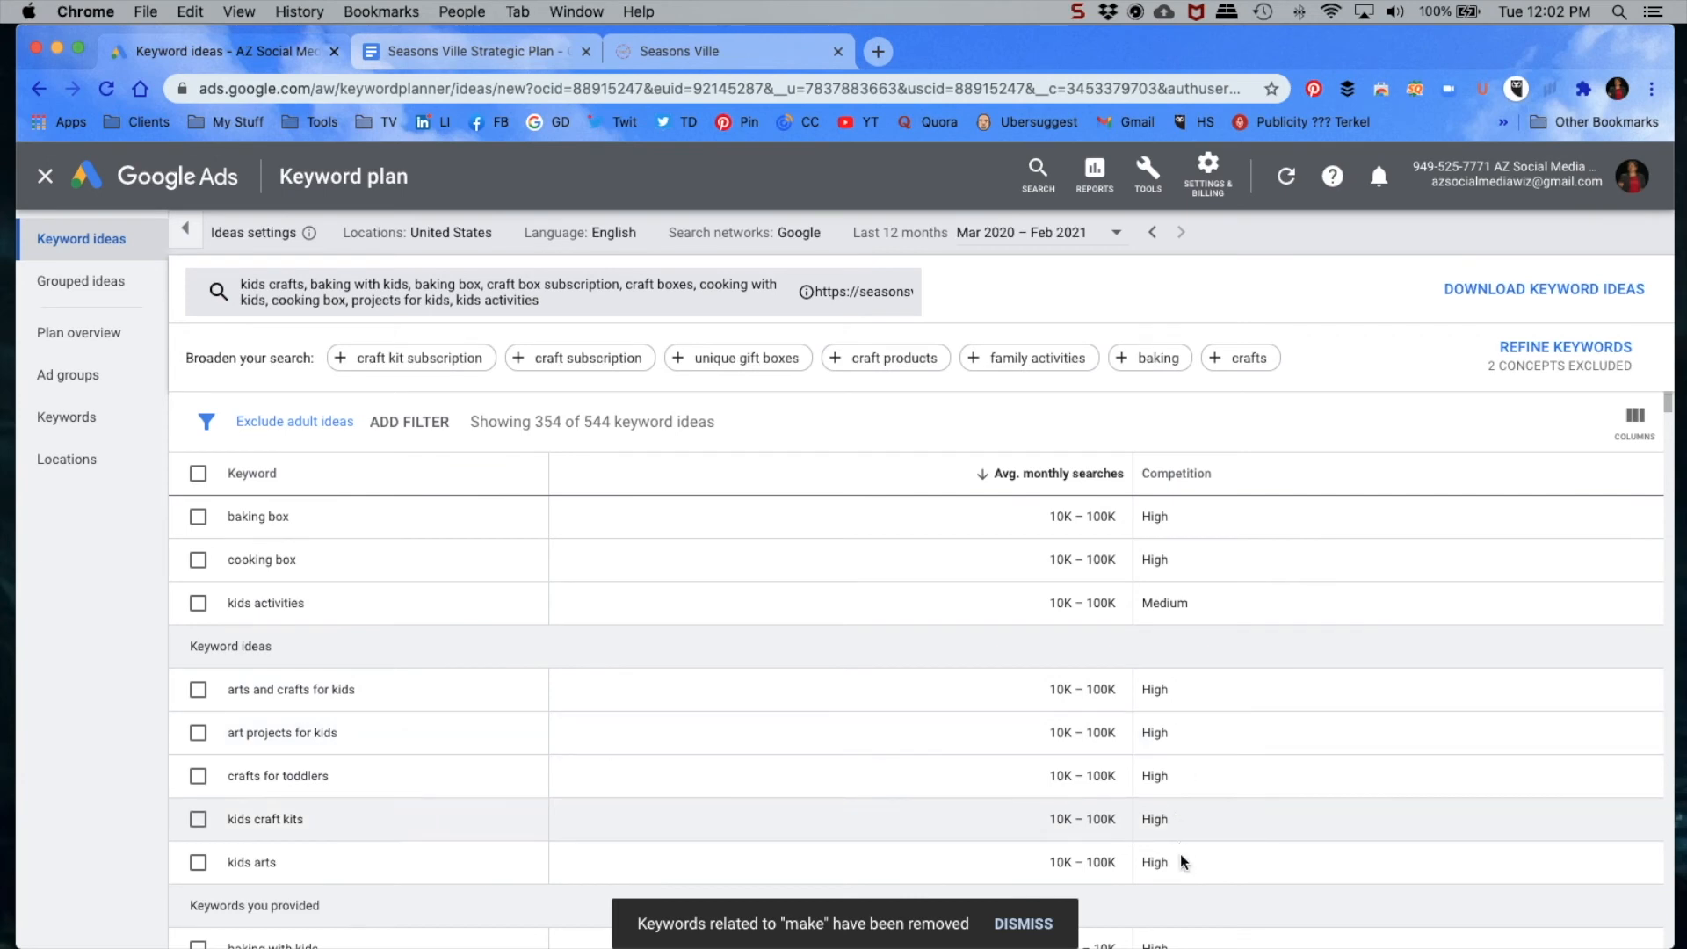
scroll(910, 666, "down", 3)
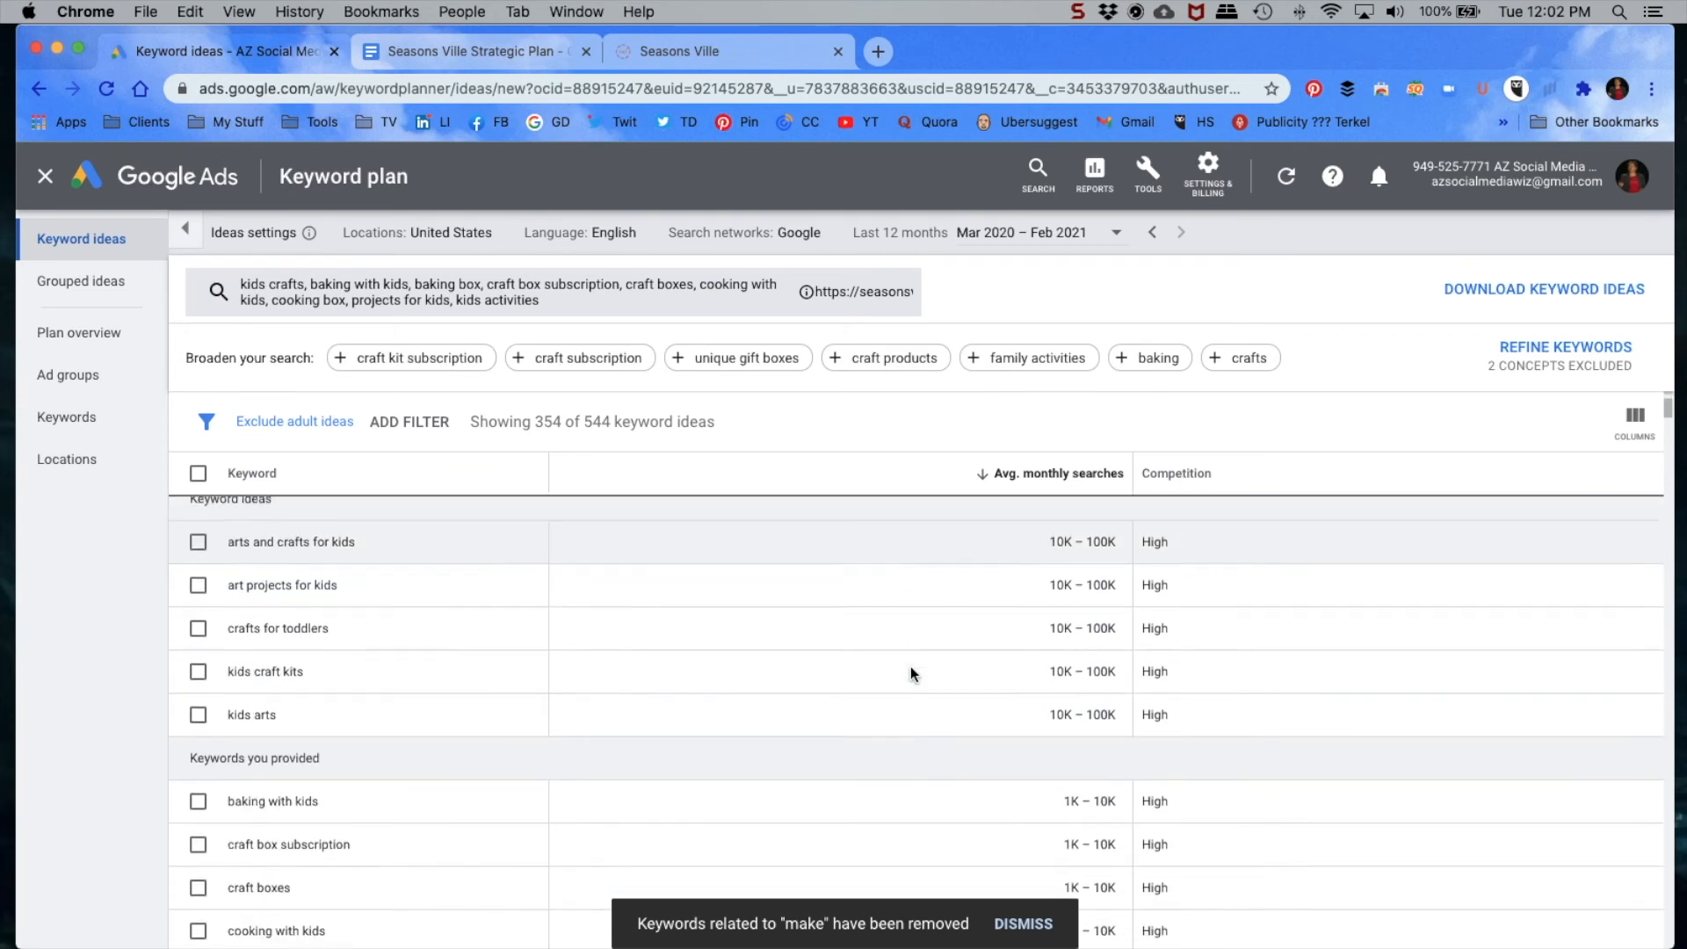
scroll(910, 666, "down", 7)
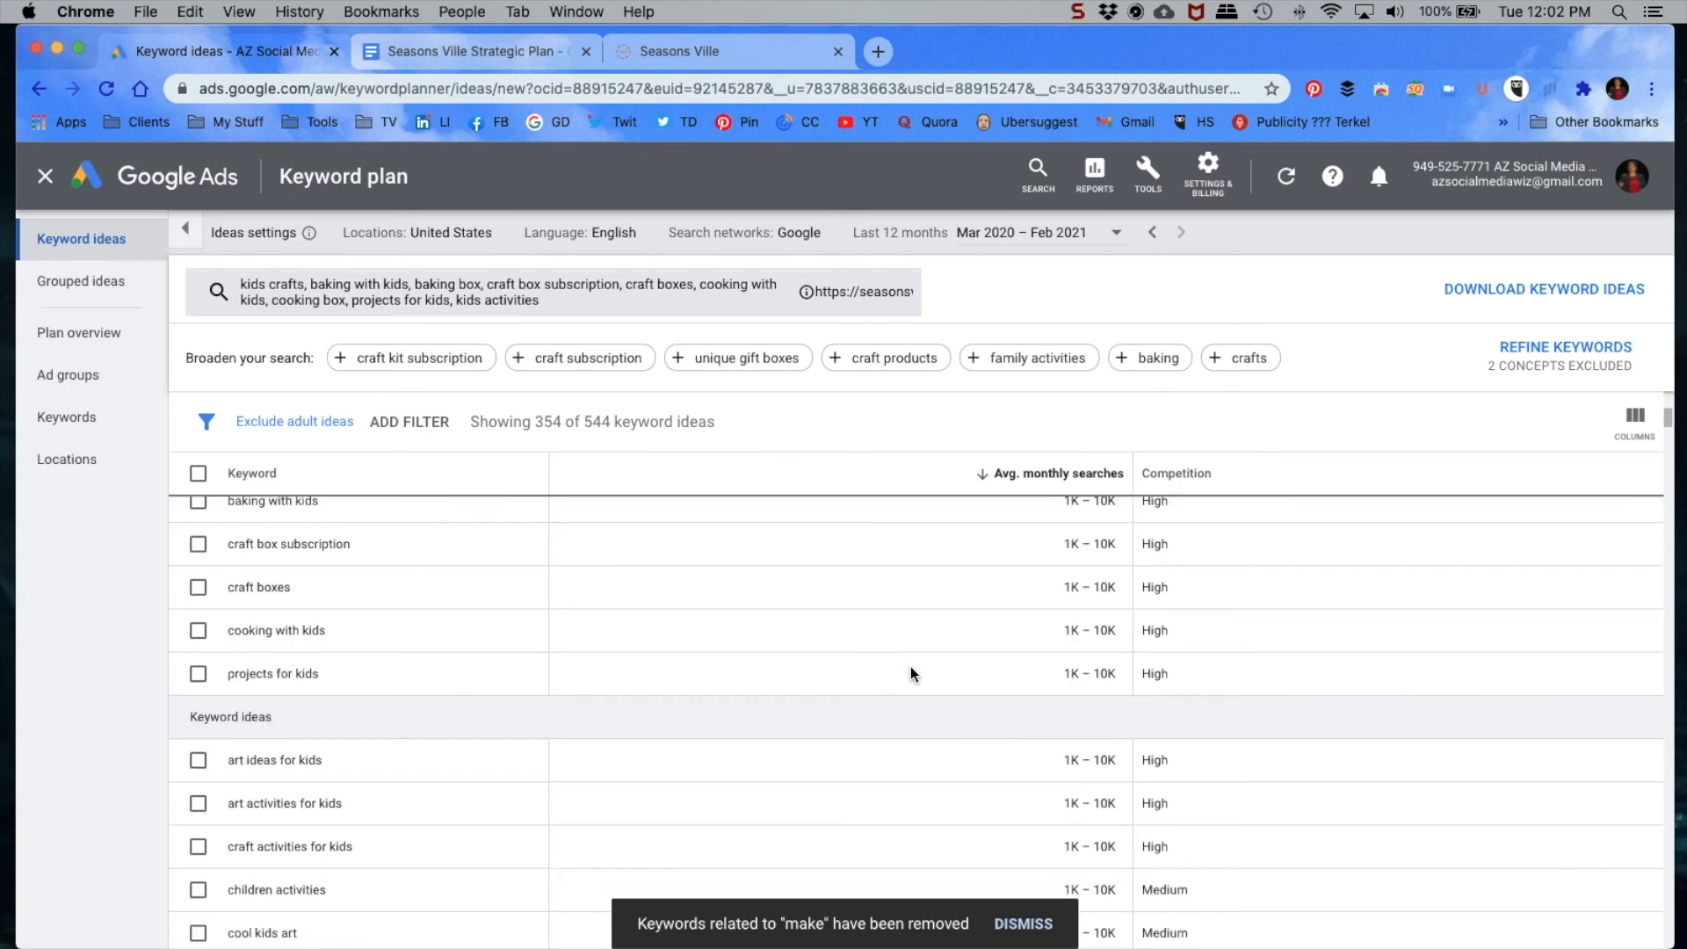
scroll(910, 665, "down", 3)
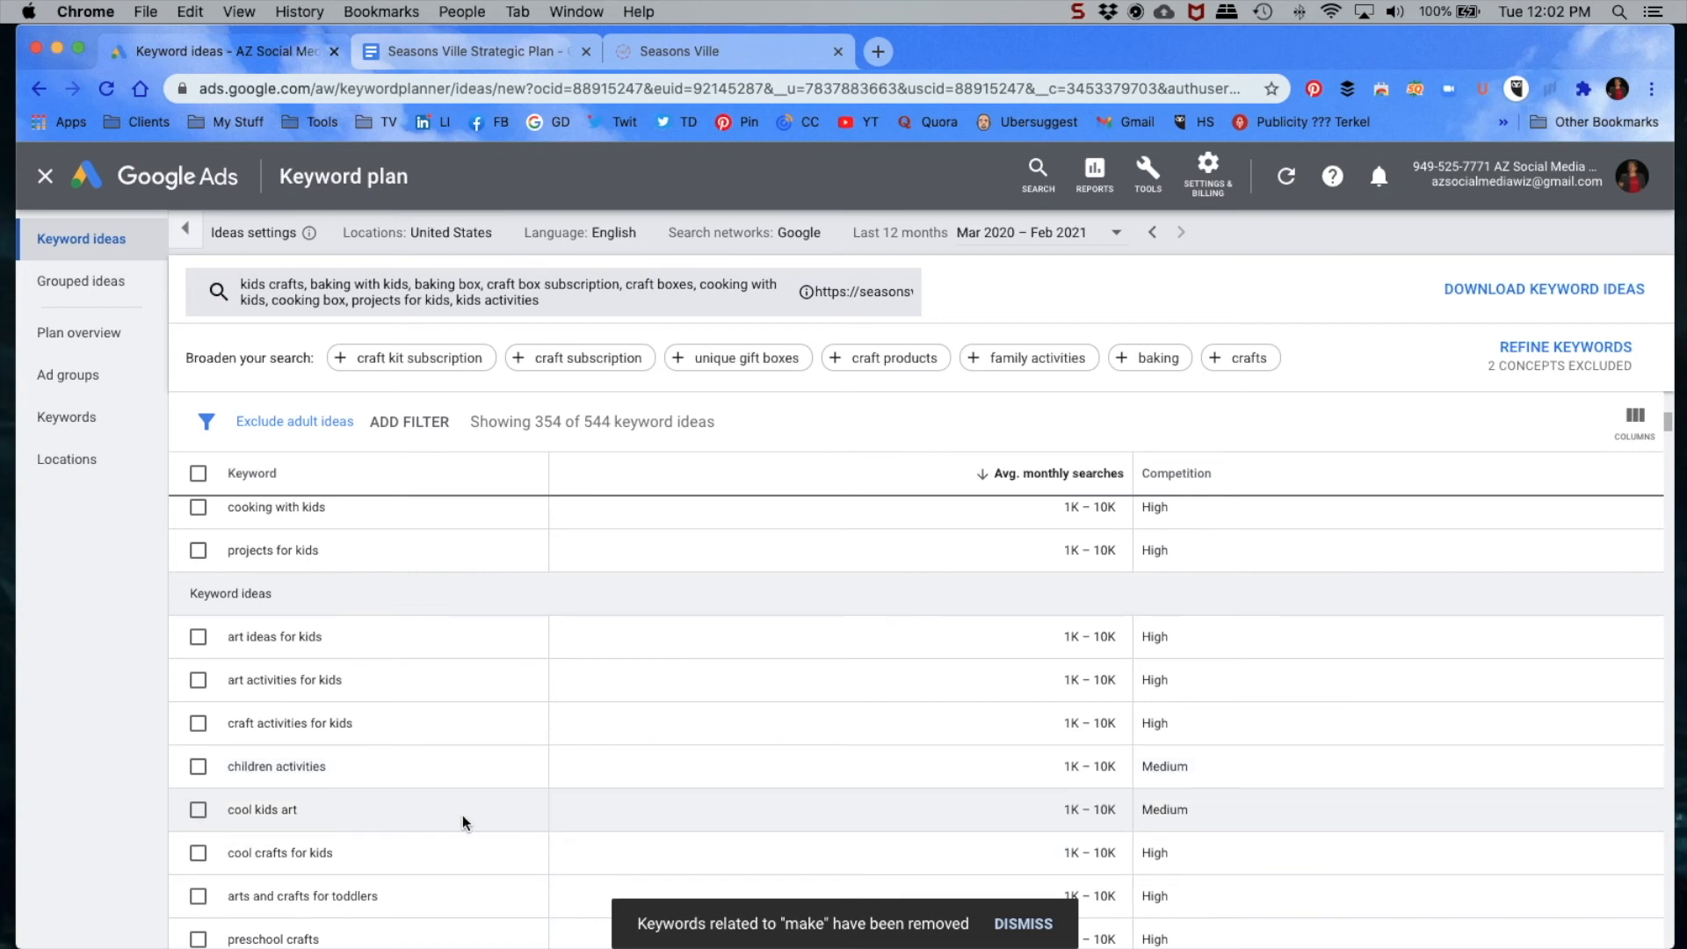
scroll(1262, 667, "down", 5)
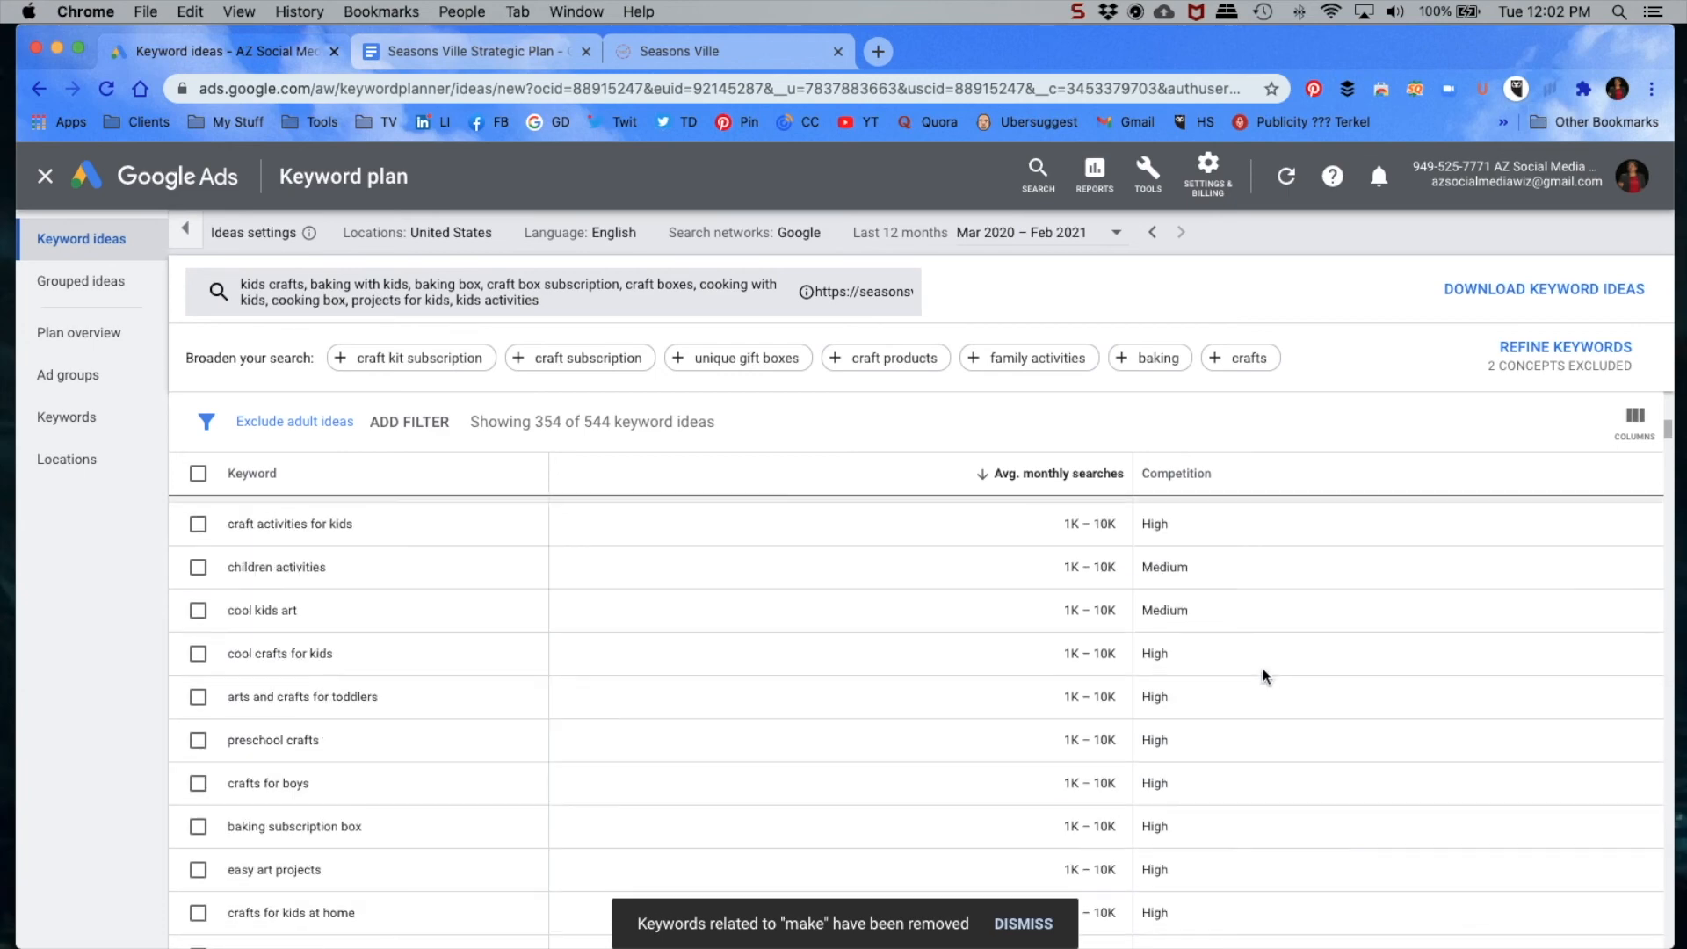
scroll(1227, 671, "down", 10)
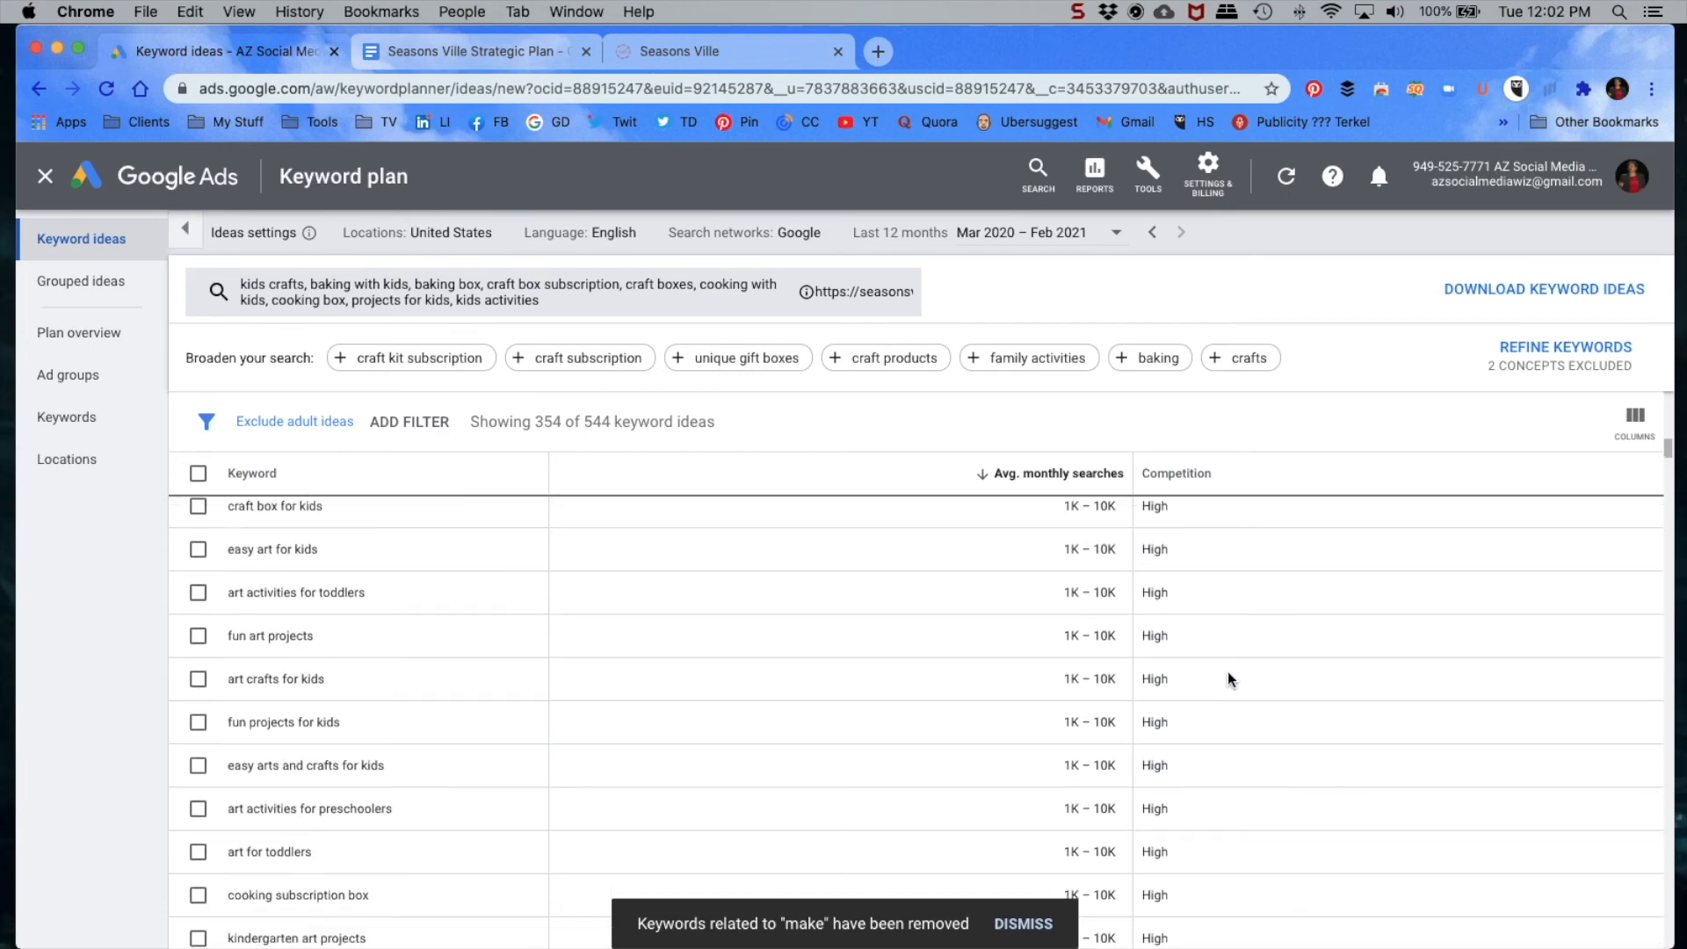
scroll(1226, 671, "down", 2)
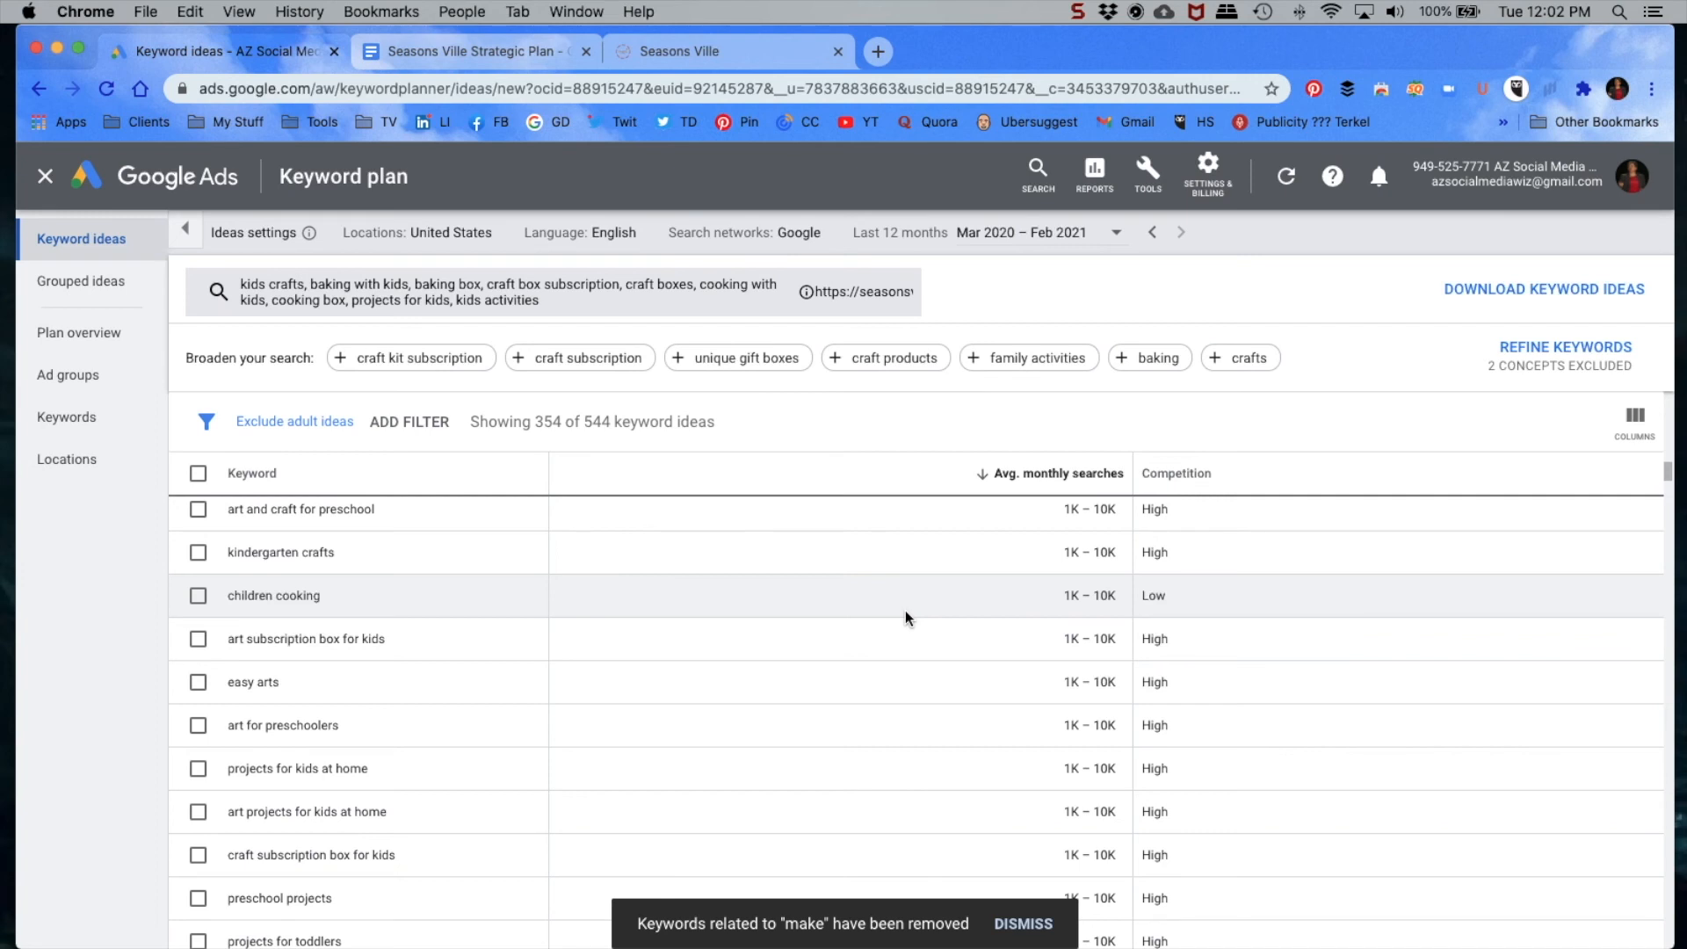
scroll(896, 622, "down", 2)
scroll(894, 622, "down", 10)
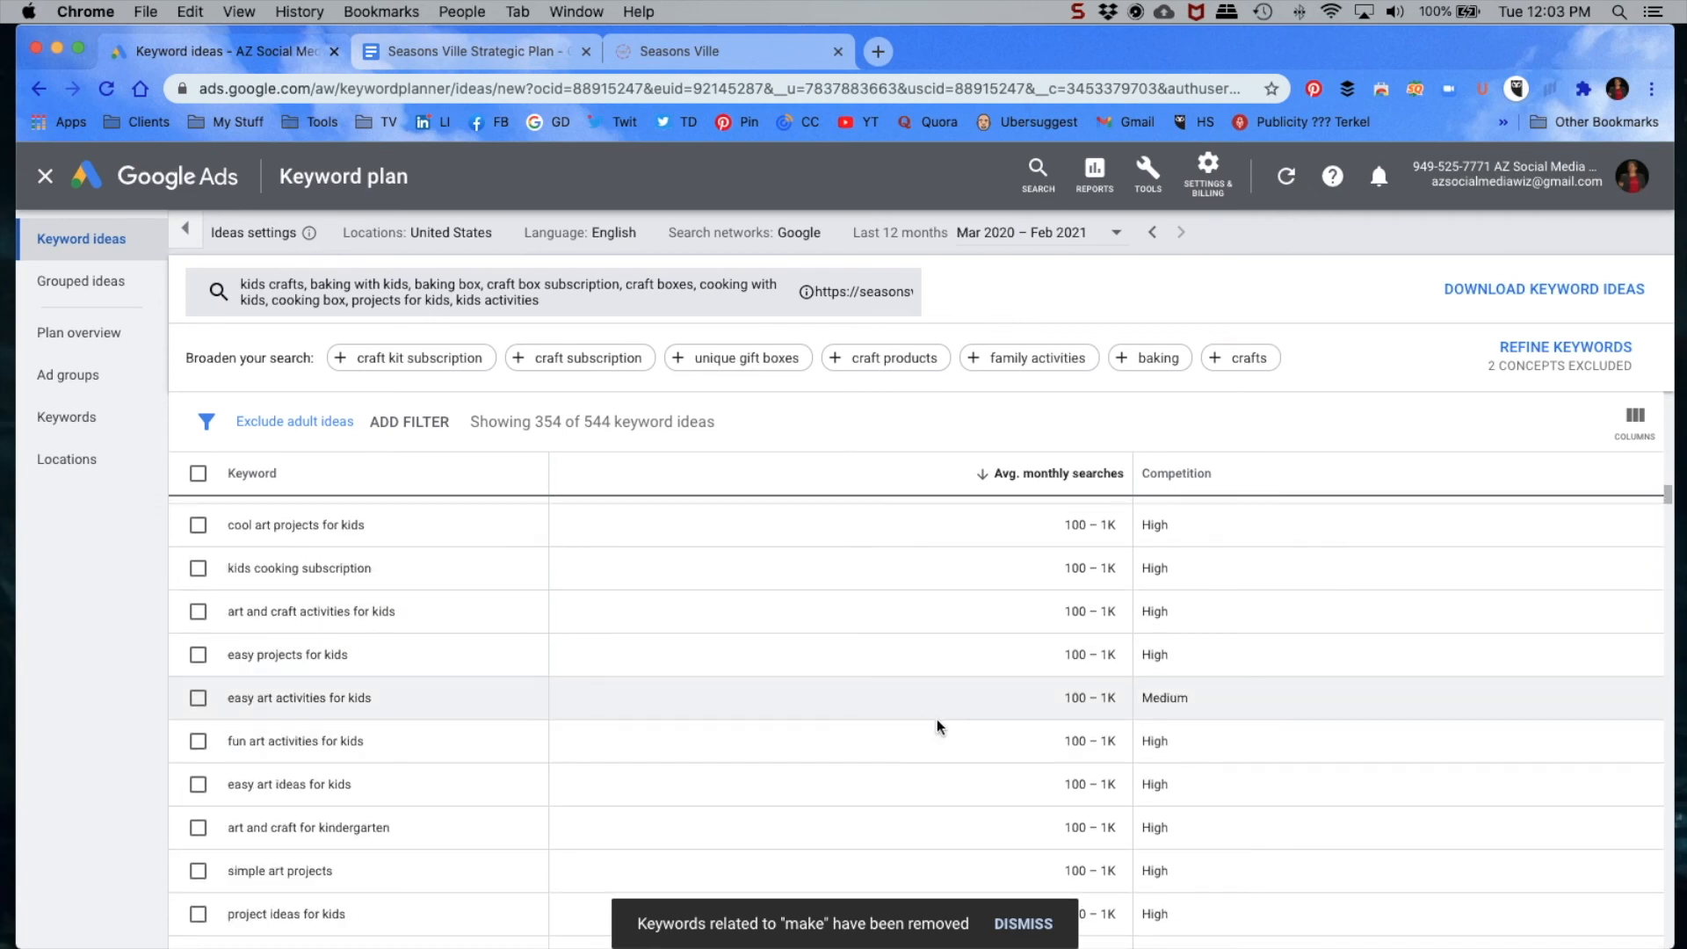
scroll(1043, 658, "up", 10)
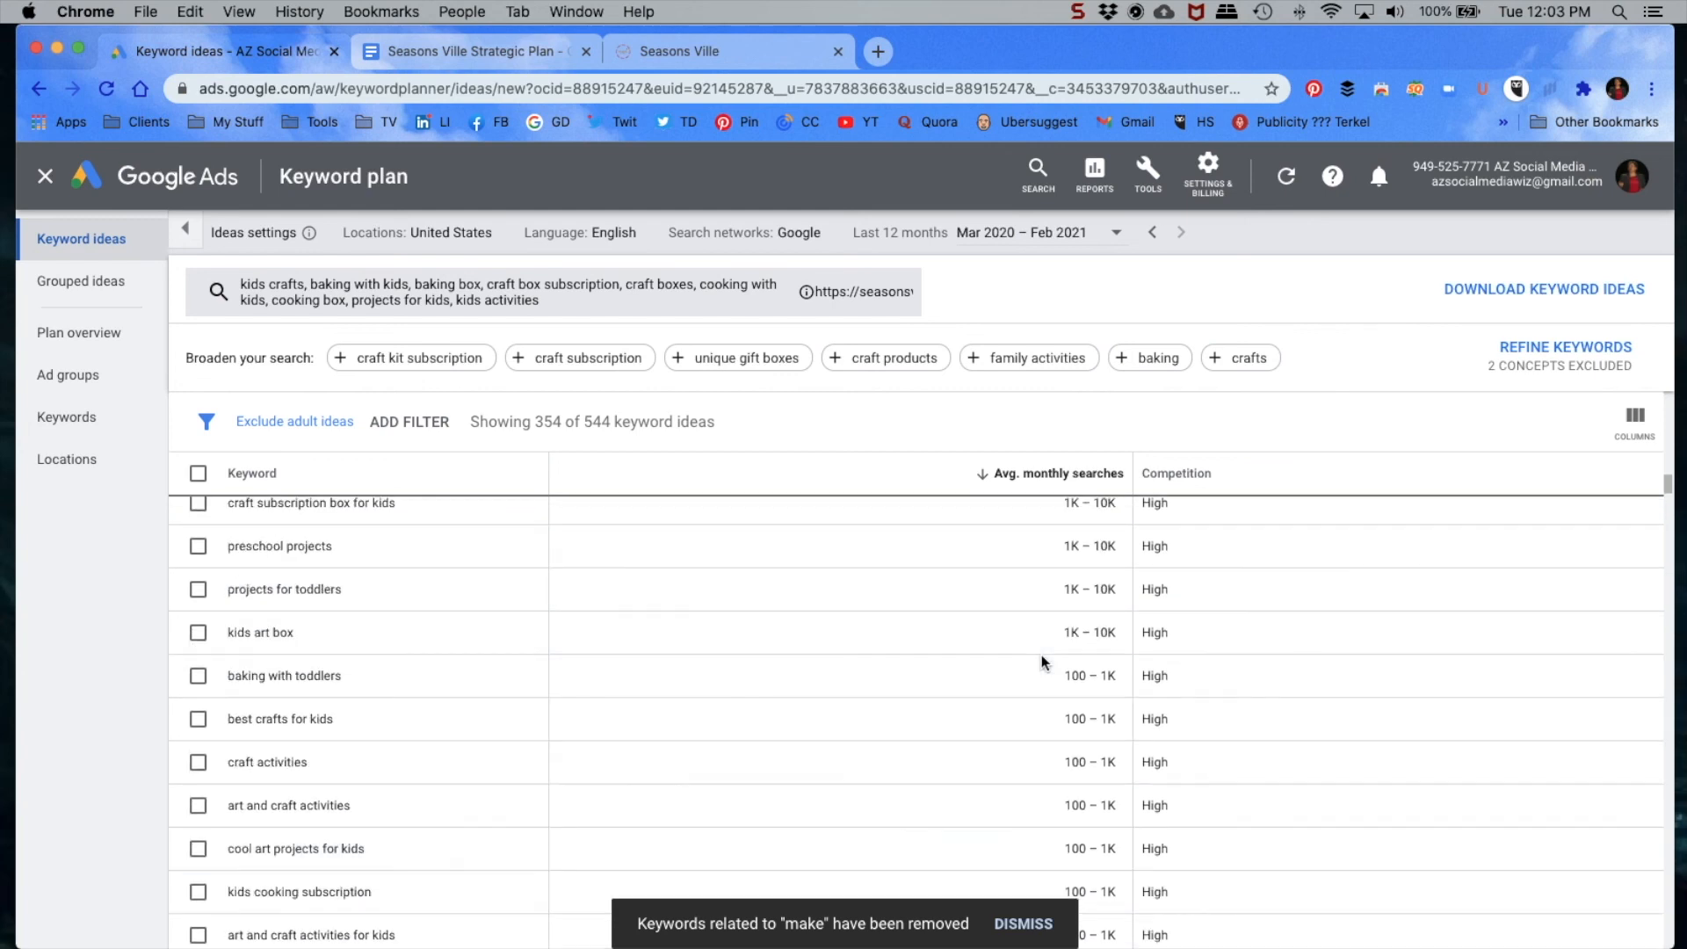
scroll(1052, 720, "down", 2)
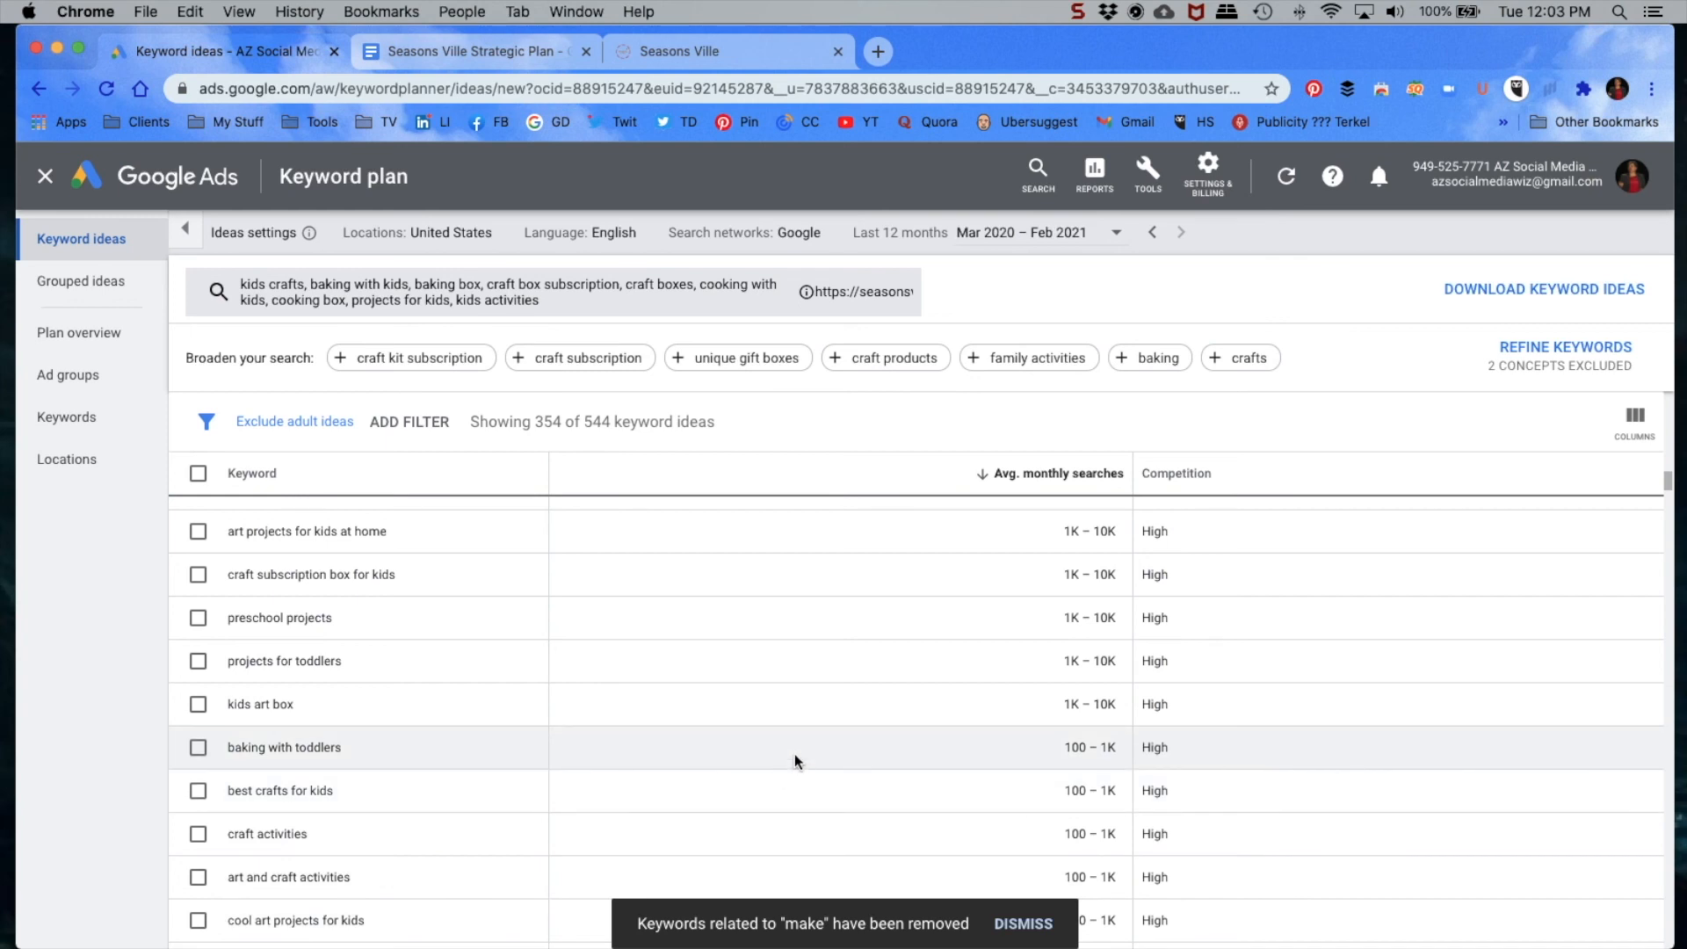
scroll(817, 751, "up", 2)
scroll(840, 750, "down", 5)
scroll(840, 758, "down", 10)
scroll(840, 756, "down", 5)
scroll(839, 755, "down", 5)
scroll(840, 756, "up", 6)
scroll(839, 758, "up", 15)
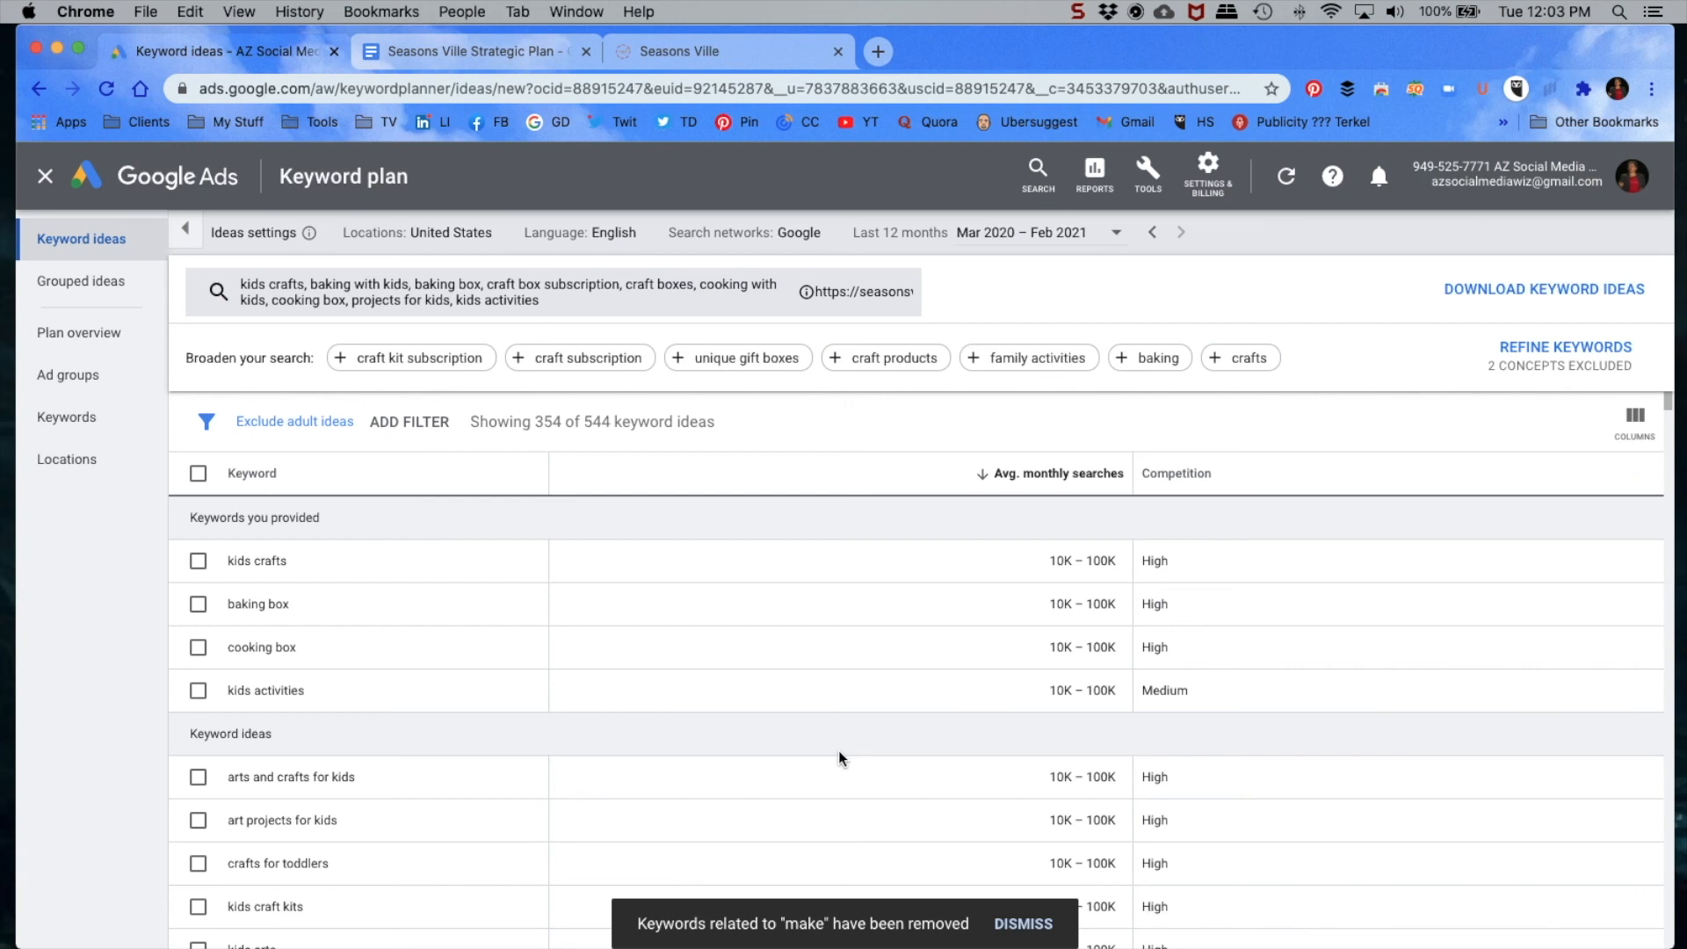
scroll(838, 750, "down", 3)
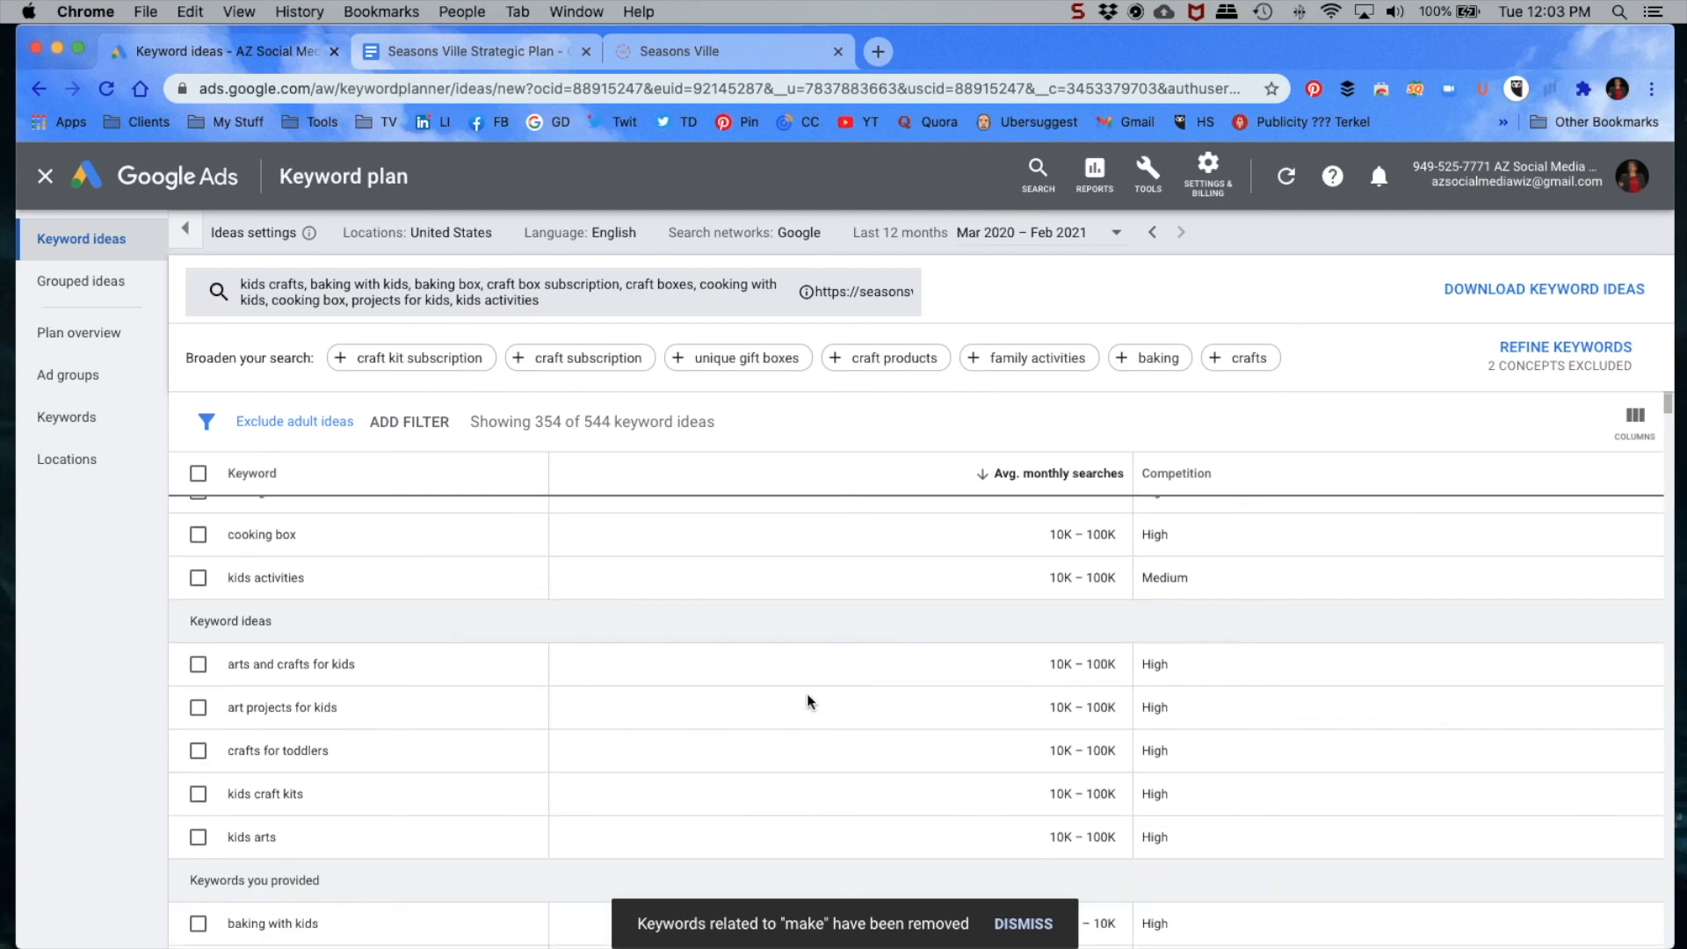
scroll(800, 689, "down", 5)
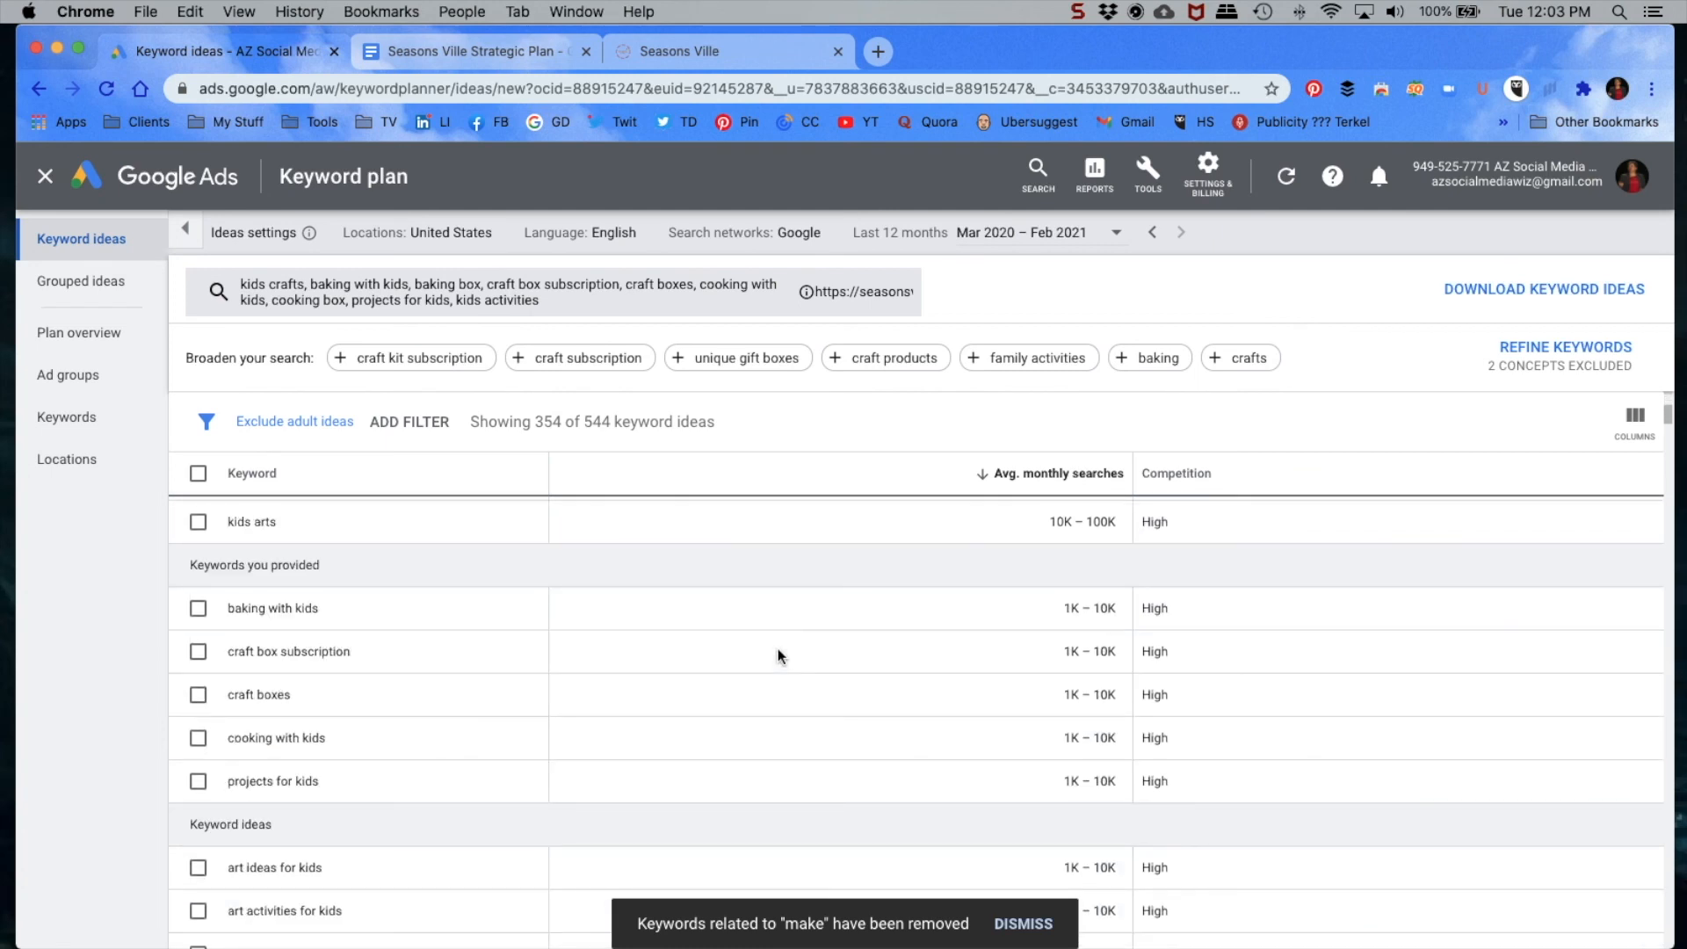